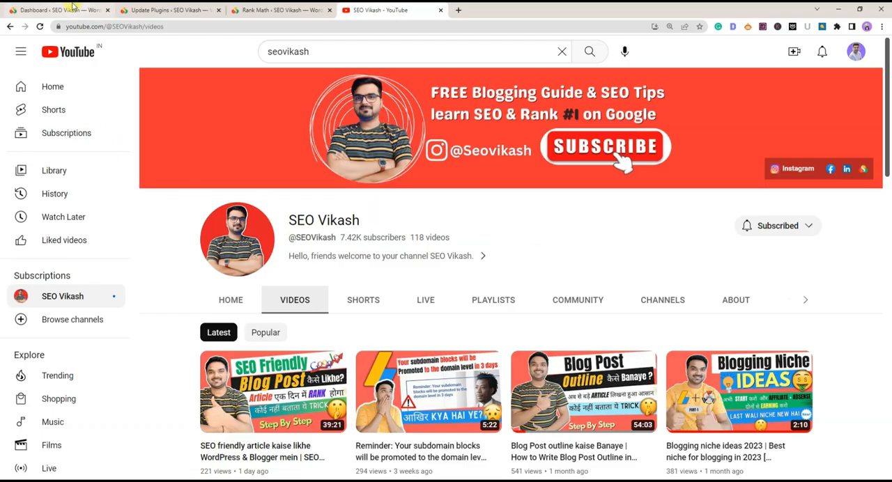
# Switch to the Rank Math SEO dashboard and look over its available modules
pyautogui.click(269, 9)
pyautogui.scroll(-2, 300, 222)
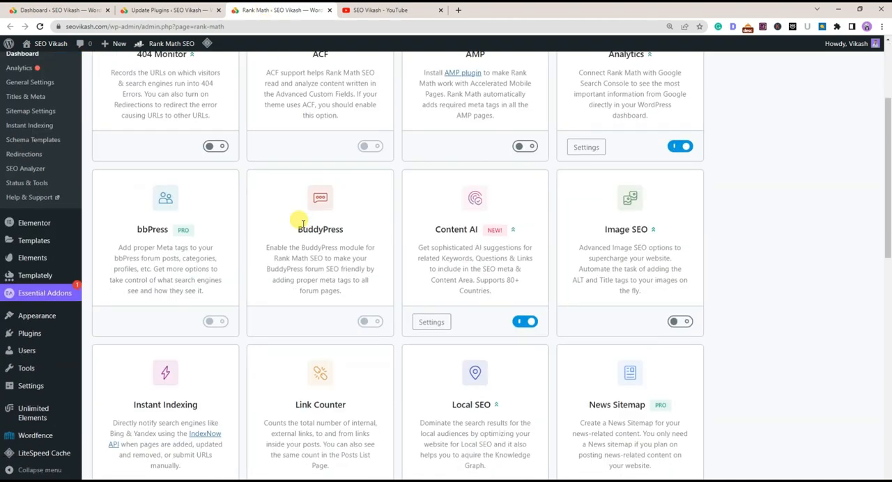
pyautogui.scroll(-3, 301, 221)
pyautogui.scroll(5, 301, 222)
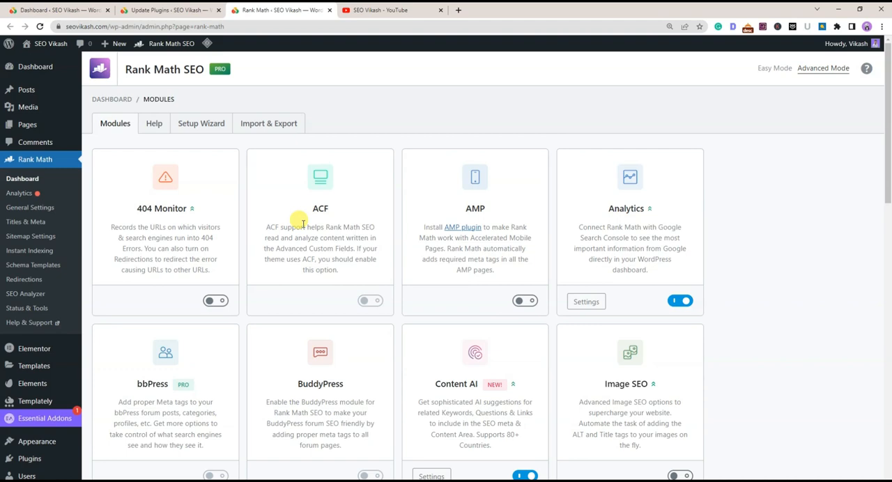
# Switch to YouTube and browse the latest videos on the open channel's page
pyautogui.click(382, 9)
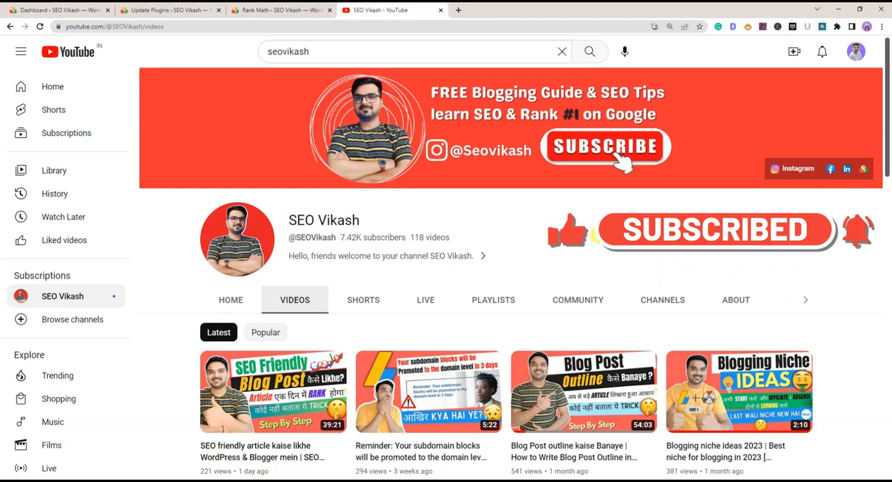
pyautogui.scroll(-4, 733, 284)
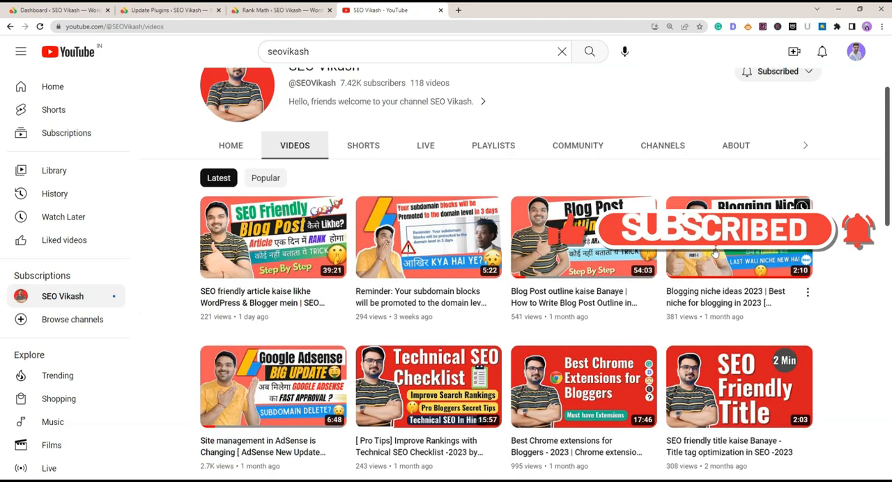
pyautogui.scroll(-5, 713, 258)
pyautogui.scroll(7, 713, 258)
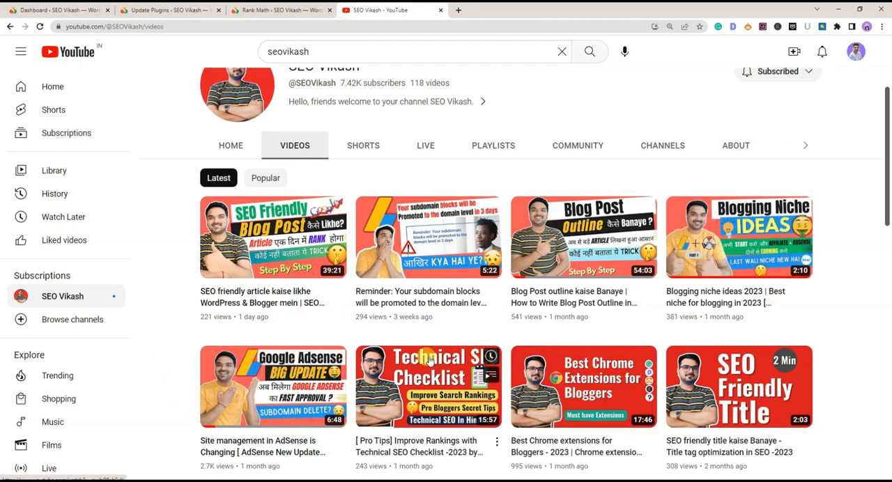
pyautogui.scroll(2, 872, 302)
pyautogui.scroll(-2, 872, 301)
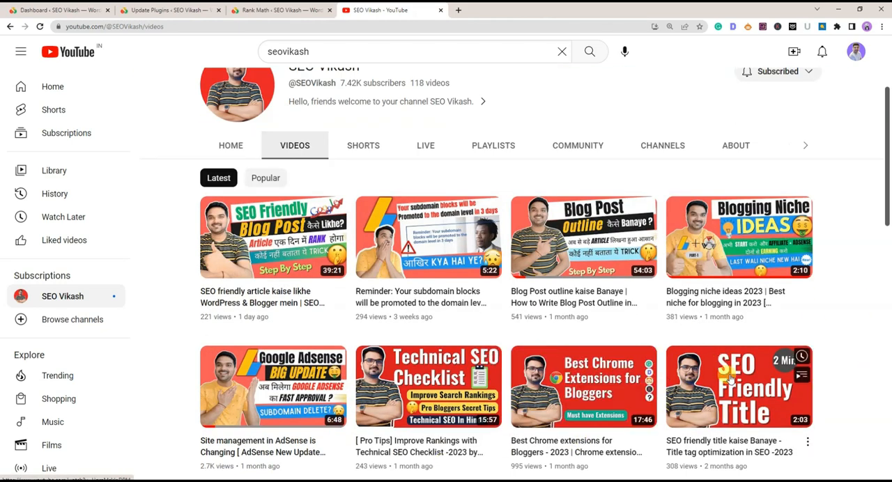
pyautogui.scroll(2, 840, 326)
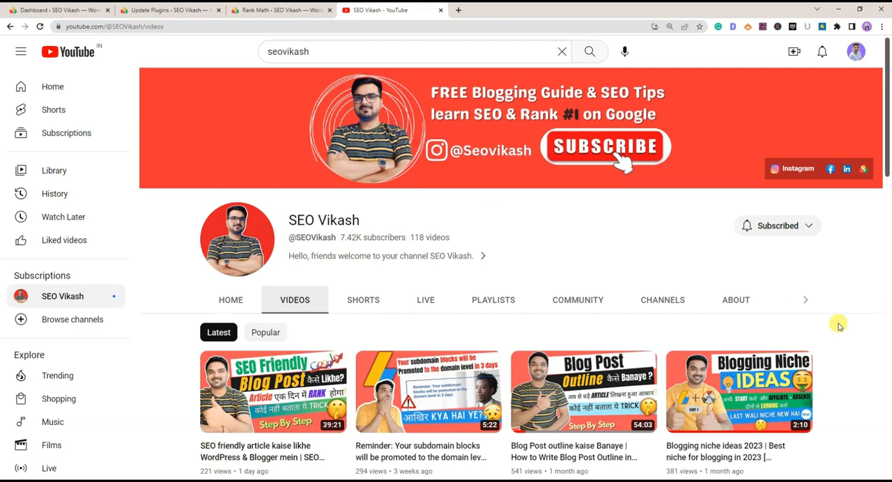
# Return to the Rank Math dashboard and enable the 404 Monitor and Image SEO modules
pyautogui.click(264, 7)
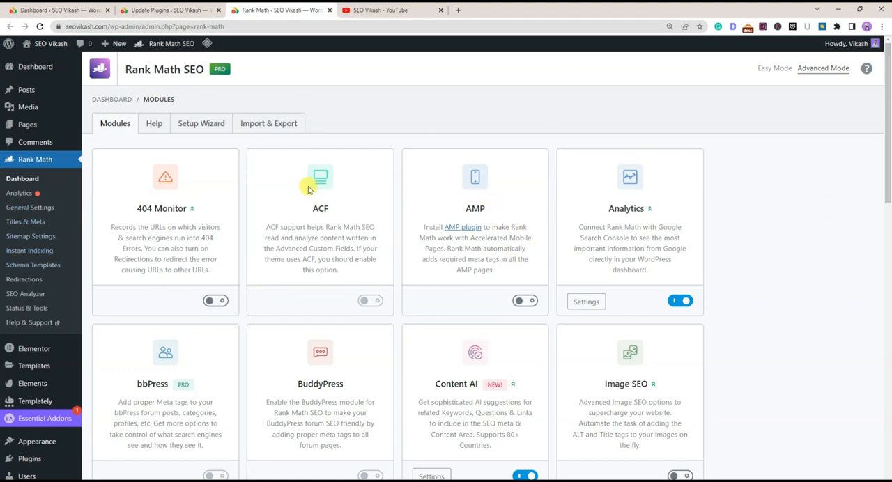
pyautogui.scroll(-3, 298, 235)
pyautogui.scroll(3, 298, 237)
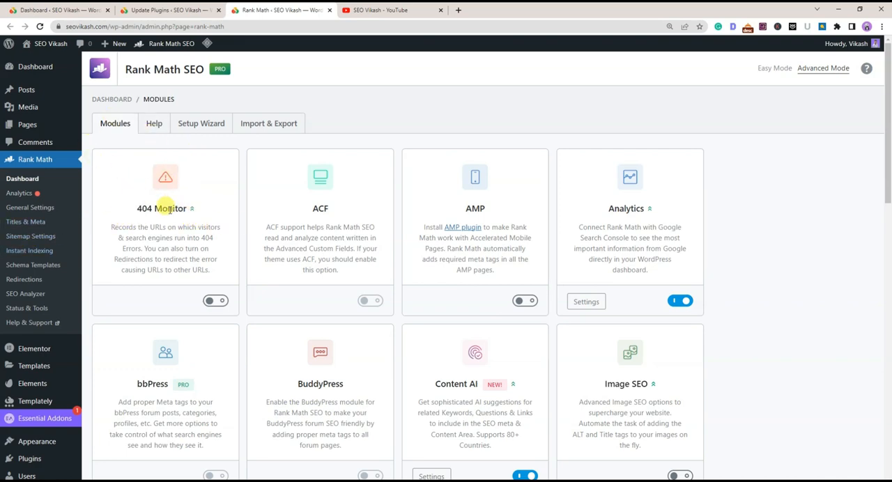
pyautogui.click(215, 301)
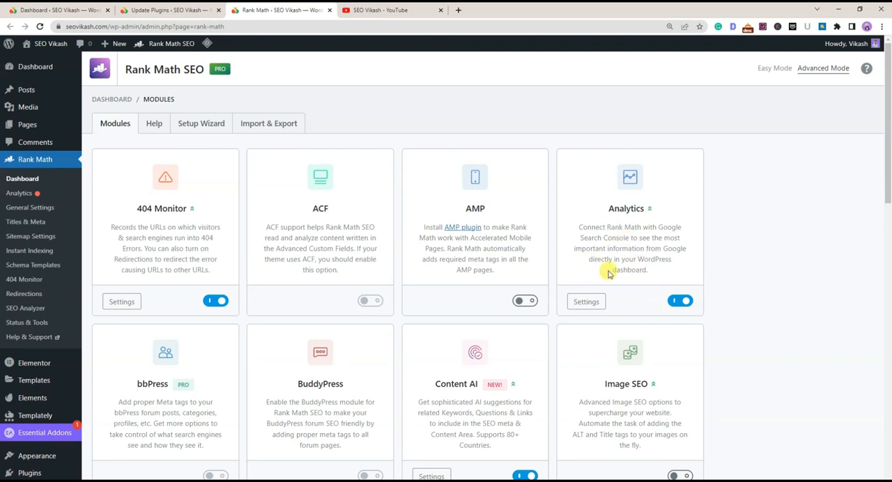
pyautogui.scroll(-3, 631, 265)
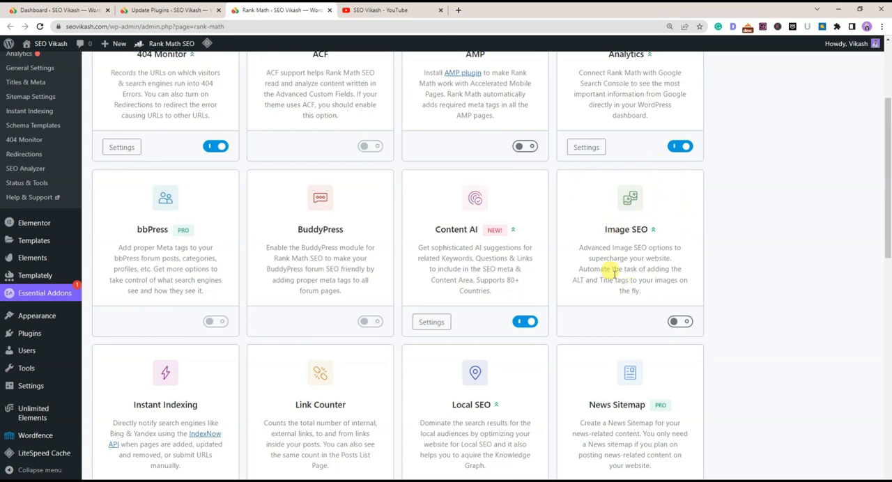
pyautogui.click(683, 322)
# Review the Instant Indexing and News Sitemap modules, and enable the Podcast module
pyautogui.scroll(-2, 157, 218)
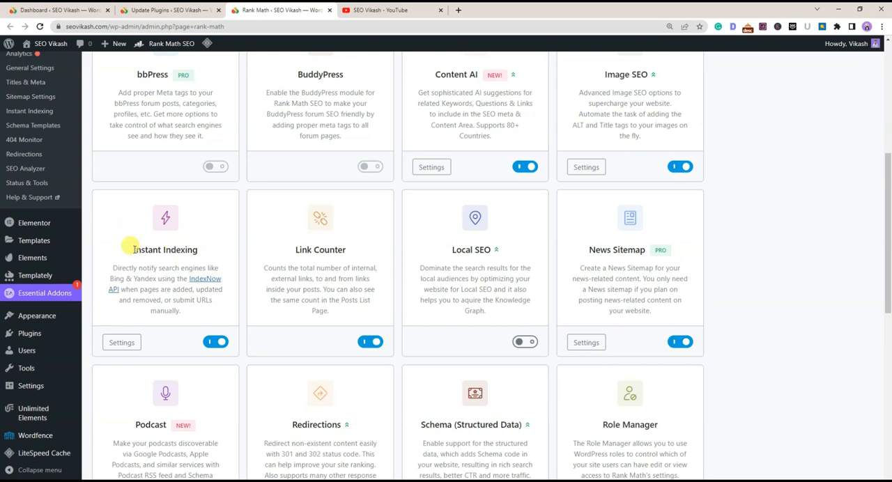
pyautogui.moveTo(133, 249); pyautogui.dragTo(198, 250)
pyautogui.click(130, 275)
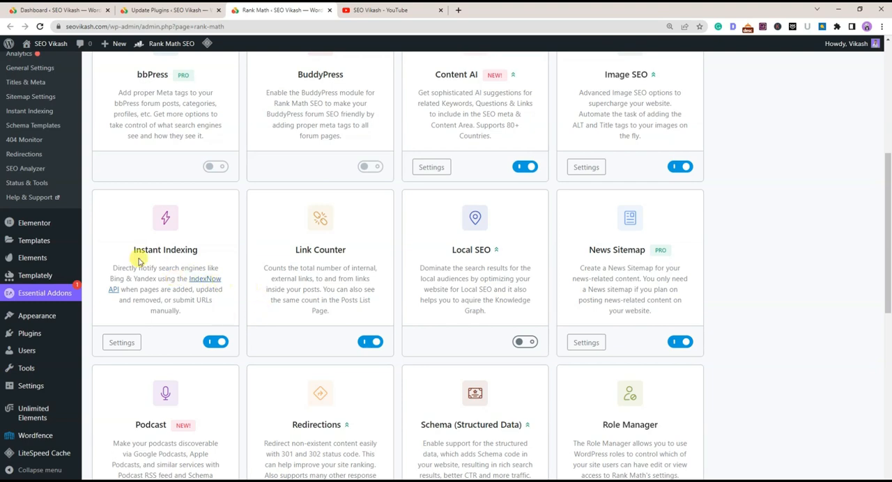
pyautogui.click(214, 342)
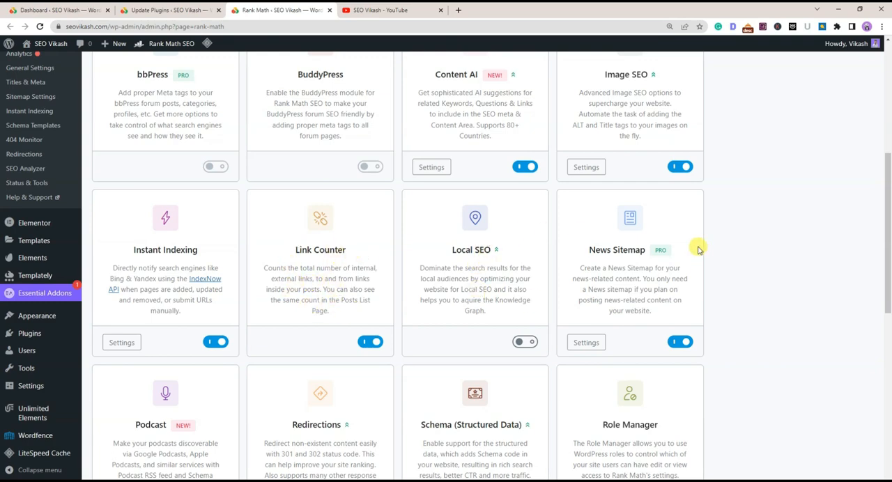
pyautogui.moveTo(590, 252); pyautogui.dragTo(652, 258)
pyautogui.click(645, 262)
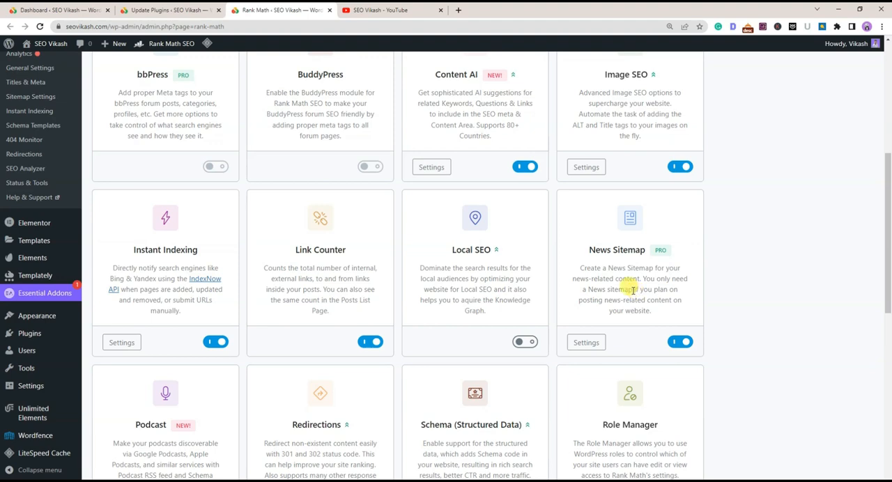
pyautogui.scroll(-3, 631, 290)
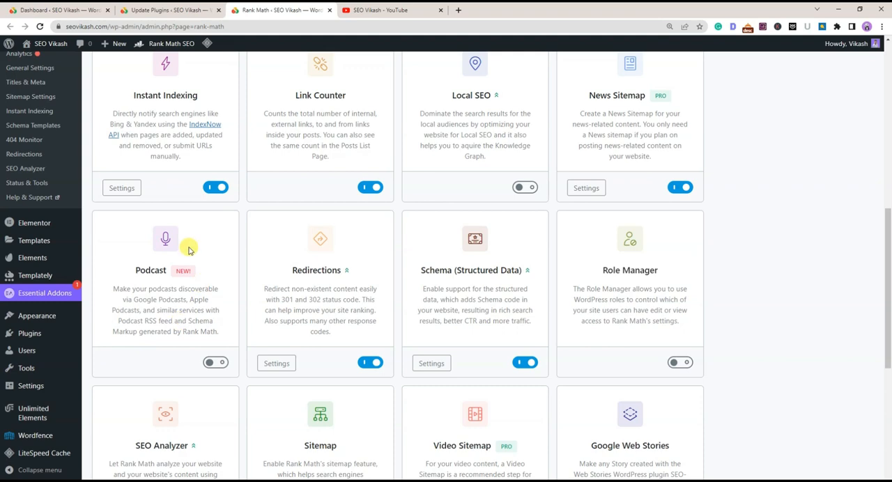
pyautogui.click(212, 364)
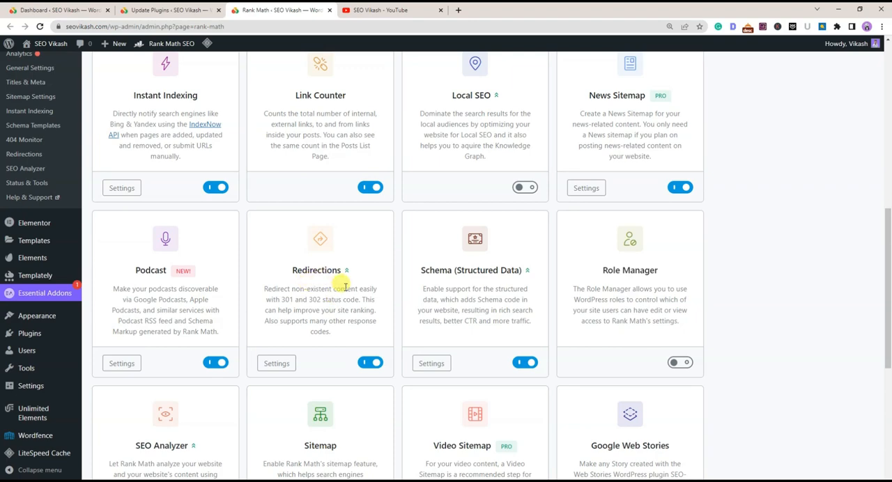
# Examine the descriptions of the Redirections, 404 Monitor and Schema (Structured Data) modules
pyautogui.moveTo(286, 273); pyautogui.dragTo(354, 279)
pyautogui.click(362, 313)
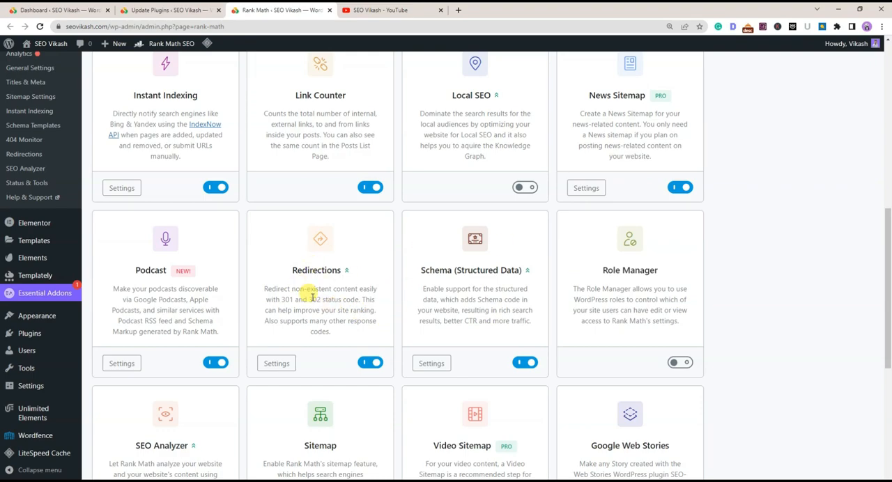
pyautogui.scroll(7, 312, 296)
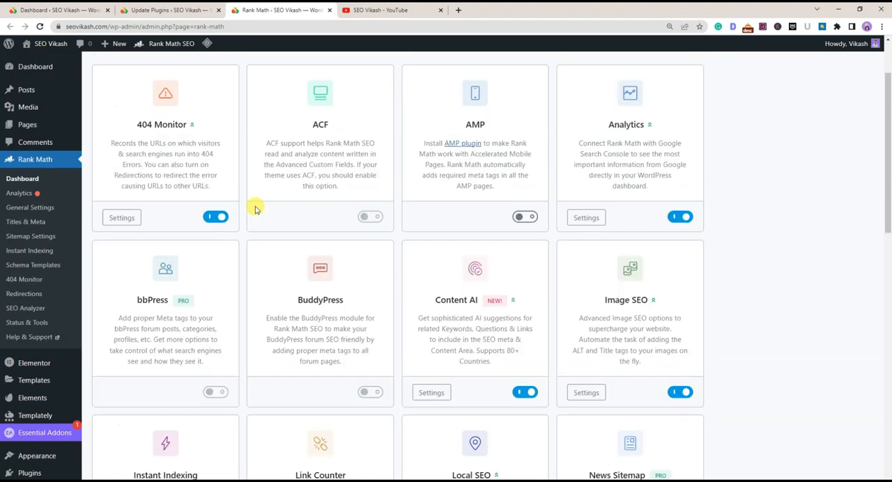
pyautogui.moveTo(138, 209); pyautogui.dragTo(195, 207)
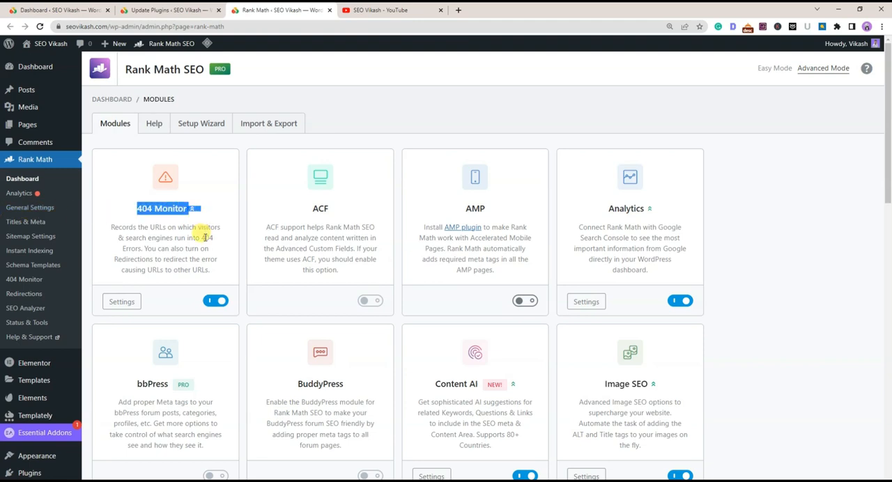
pyautogui.click(204, 238)
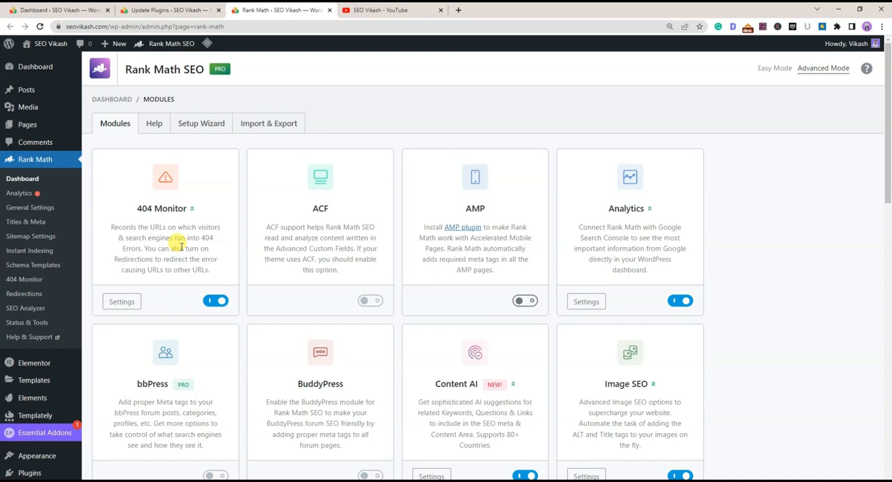
pyautogui.scroll(-7, 362, 282)
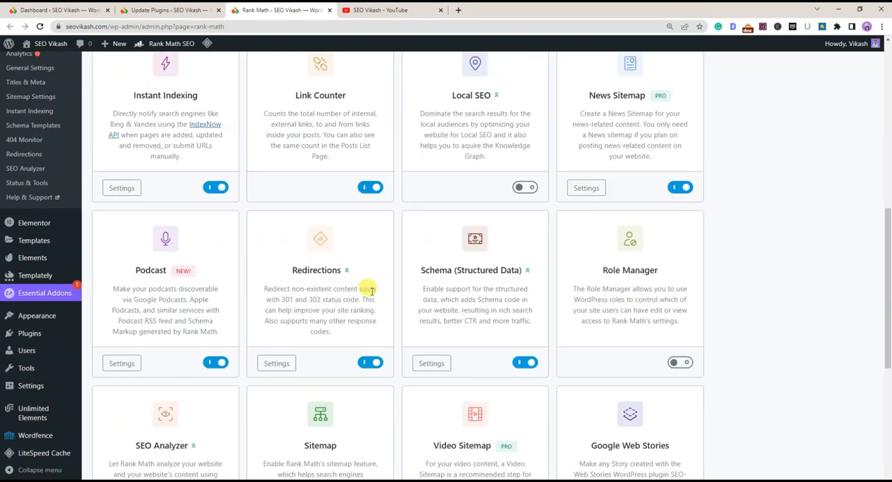
pyautogui.scroll(-2, 403, 322)
pyautogui.scroll(3, 454, 280)
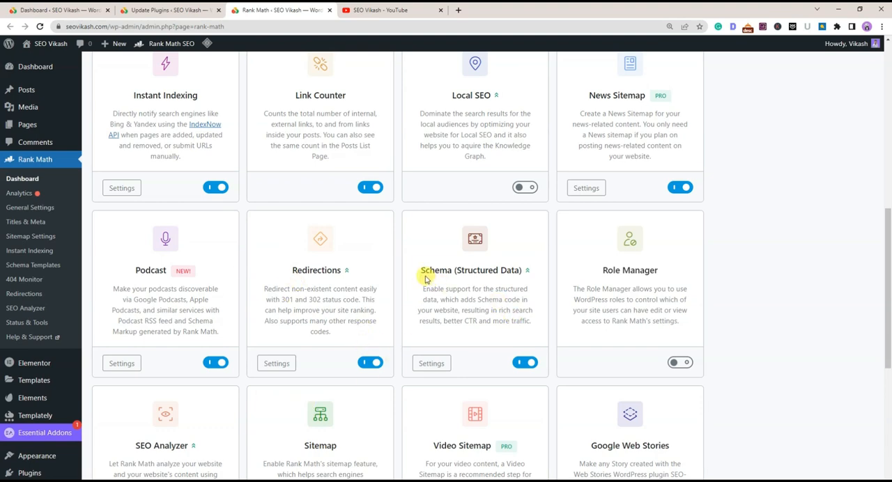
pyautogui.moveTo(422, 271); pyautogui.dragTo(521, 272)
pyautogui.click(493, 306)
pyautogui.moveTo(417, 265); pyautogui.dragTo(526, 272)
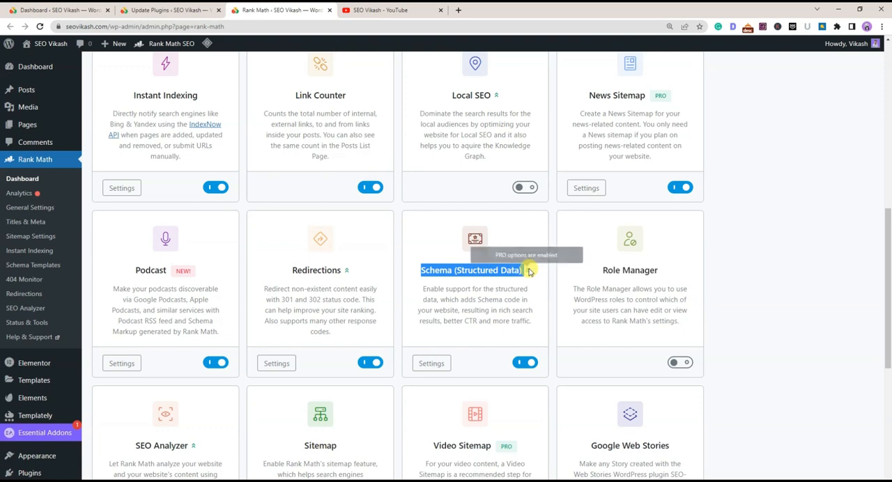
pyautogui.click(458, 302)
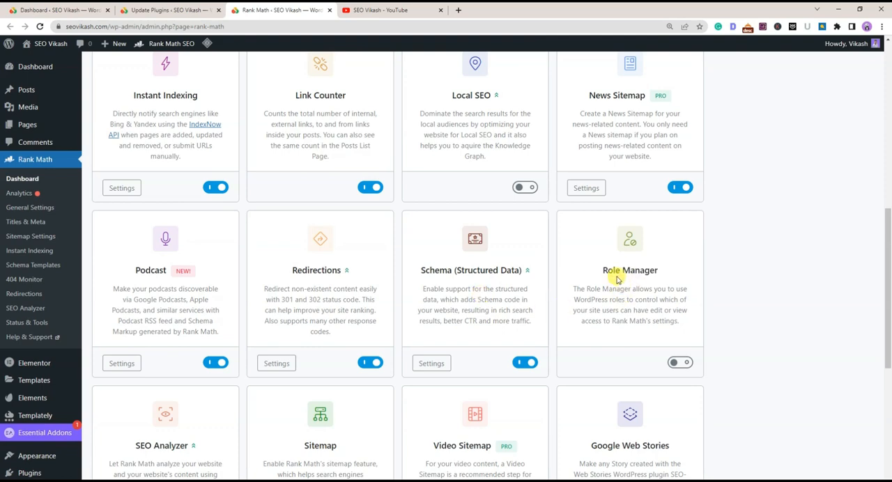
# Enable the Role Manager module and read its description of access control for site users
pyautogui.moveTo(605, 270); pyautogui.dragTo(658, 271)
pyautogui.click(641, 293)
pyautogui.click(680, 364)
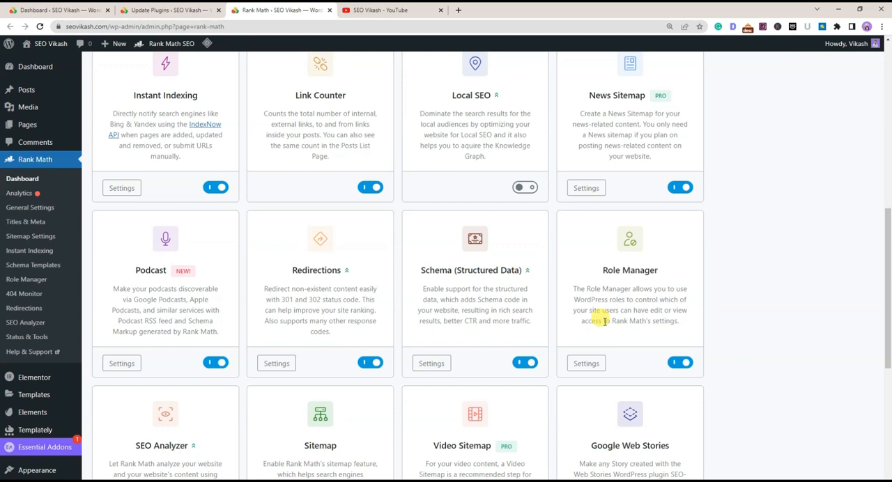
pyautogui.moveTo(573, 289); pyautogui.dragTo(671, 313)
pyautogui.click(670, 313)
# Dismiss the Quick Heal security notification and enable the Video Sitemap module
pyautogui.scroll(-2, 199, 265)
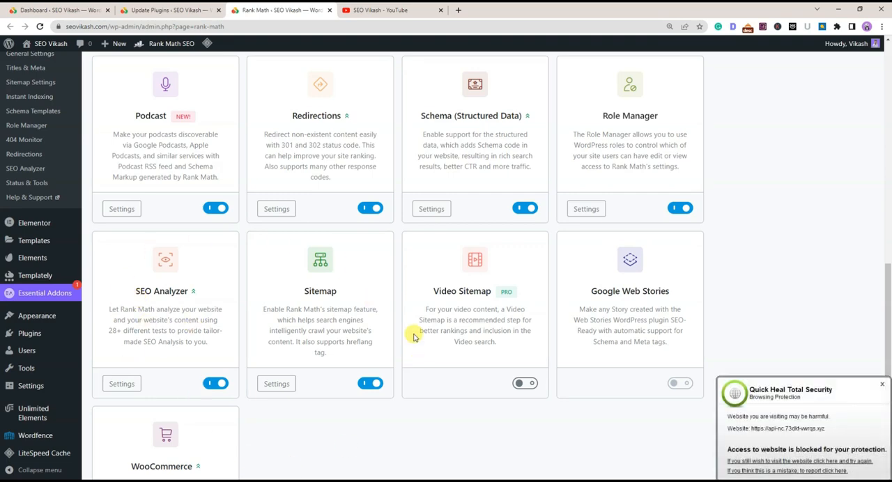
pyautogui.moveTo(299, 292); pyautogui.dragTo(353, 292)
pyautogui.click(280, 363)
pyautogui.click(882, 384)
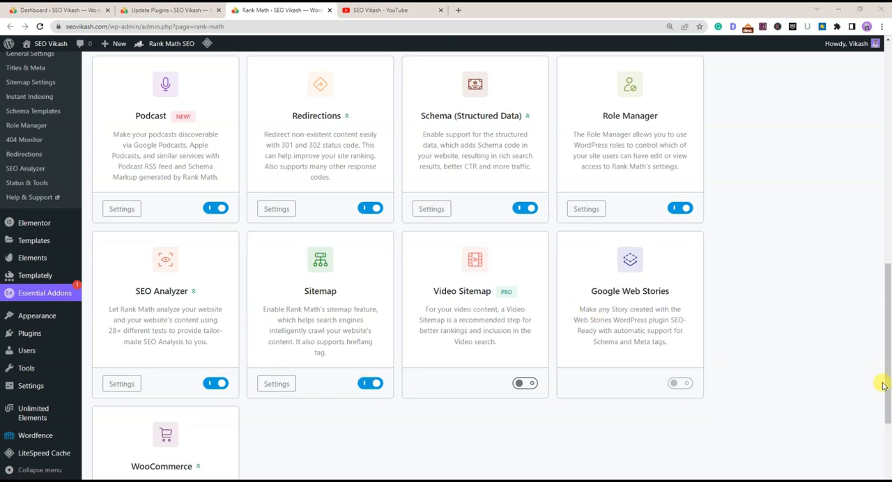
pyautogui.moveTo(425, 291); pyautogui.dragTo(497, 291)
pyautogui.click(480, 392)
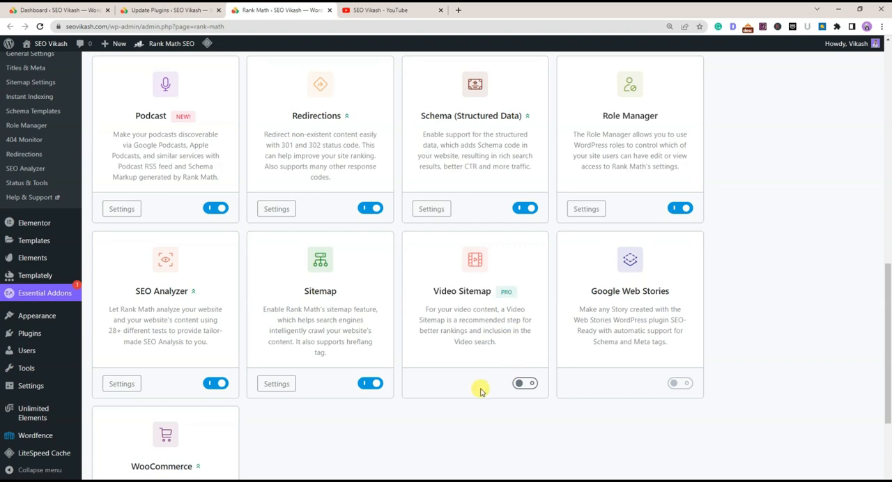
pyautogui.click(523, 382)
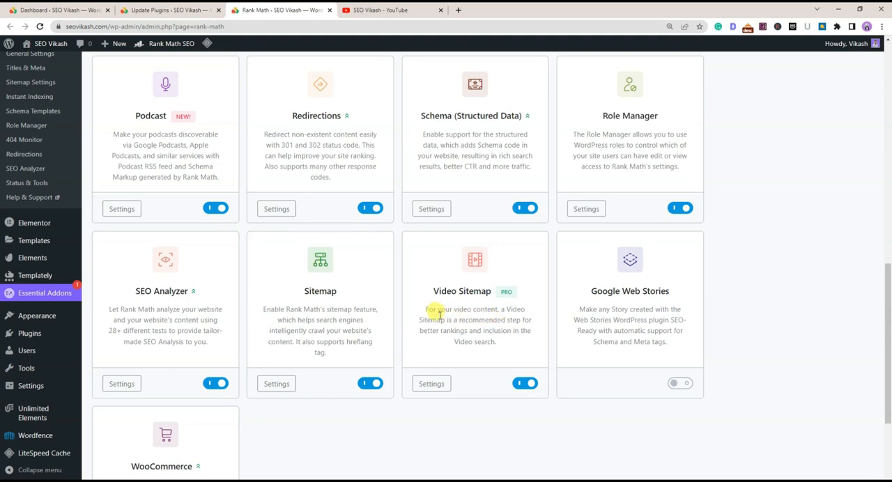
# Examine the Video Sitemap description and the Google Web Stories module with its activation requirement
pyautogui.moveTo(422, 304); pyautogui.dragTo(502, 343)
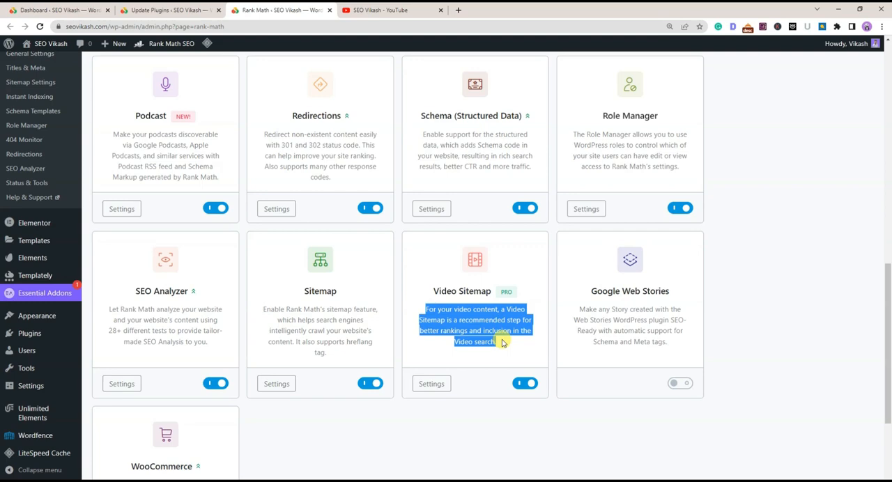
pyautogui.click(502, 343)
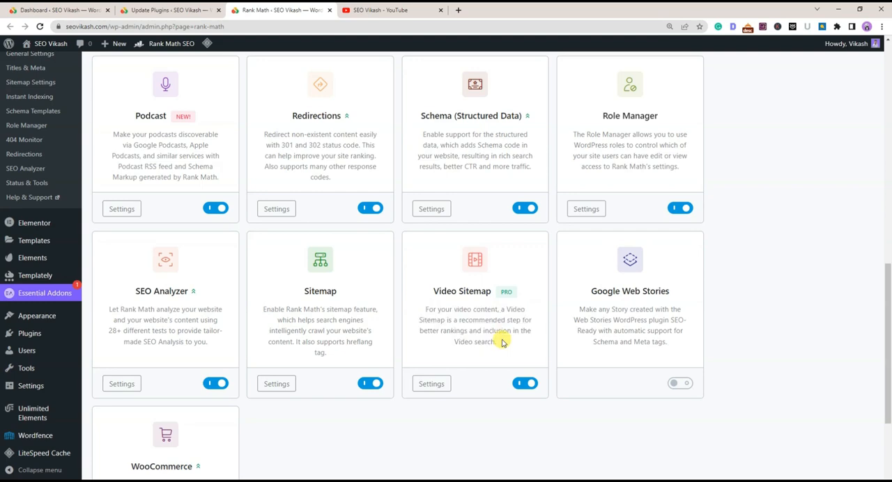
pyautogui.moveTo(424, 295); pyautogui.dragTo(502, 292)
pyautogui.click(481, 334)
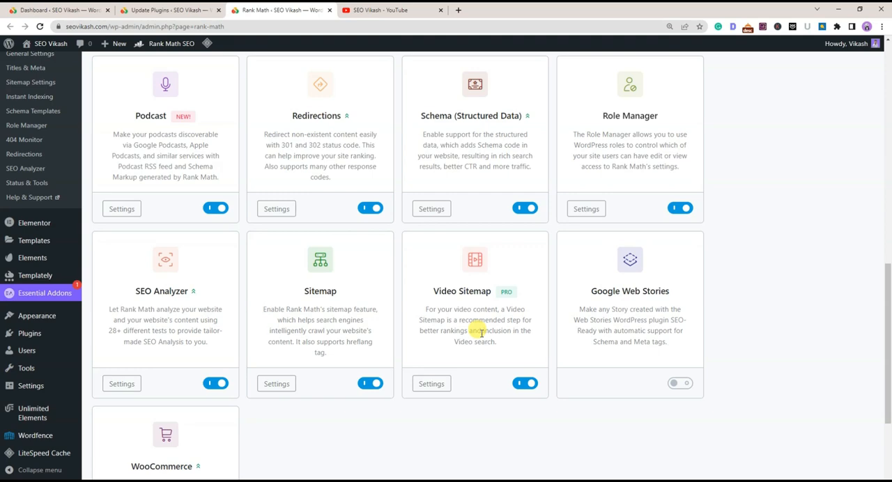
pyautogui.moveTo(594, 291); pyautogui.dragTo(683, 293)
pyautogui.click(642, 317)
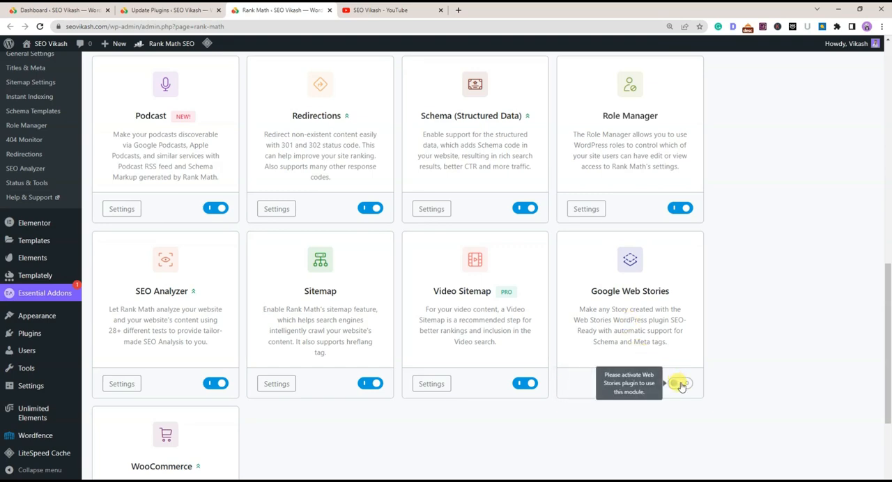
pyautogui.moveTo(591, 291); pyautogui.dragTo(683, 293)
pyautogui.click(654, 322)
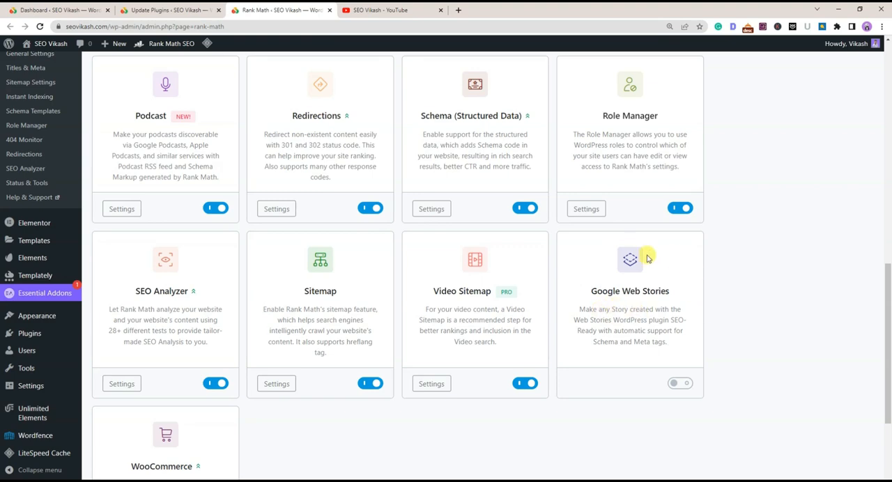
# Examine the activation requirements of the Google Web Stories and WooCommerce modules, and review which modules in the whole list are enabled
pyautogui.moveTo(680, 383)
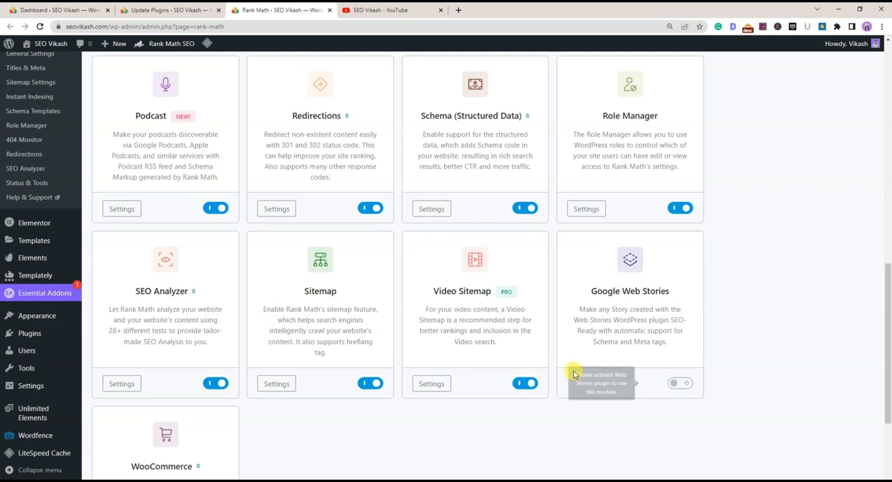
pyautogui.scroll(-3, 573, 366)
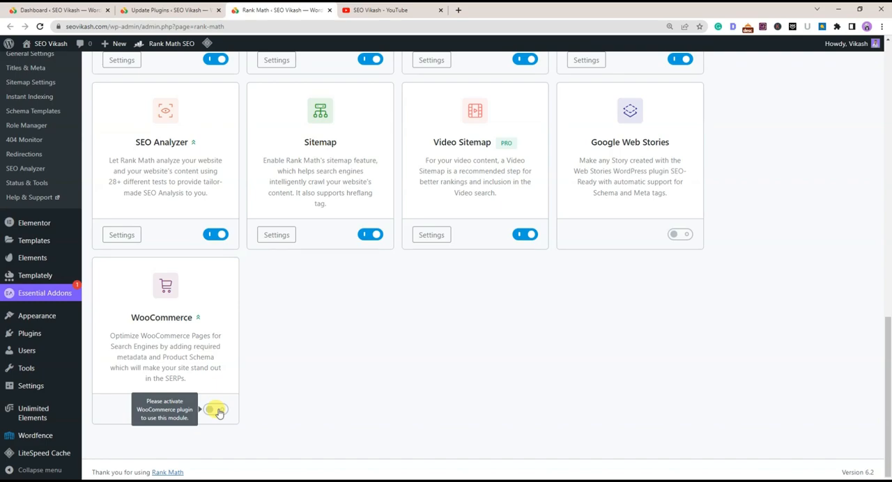
pyautogui.scroll(10, 313, 379)
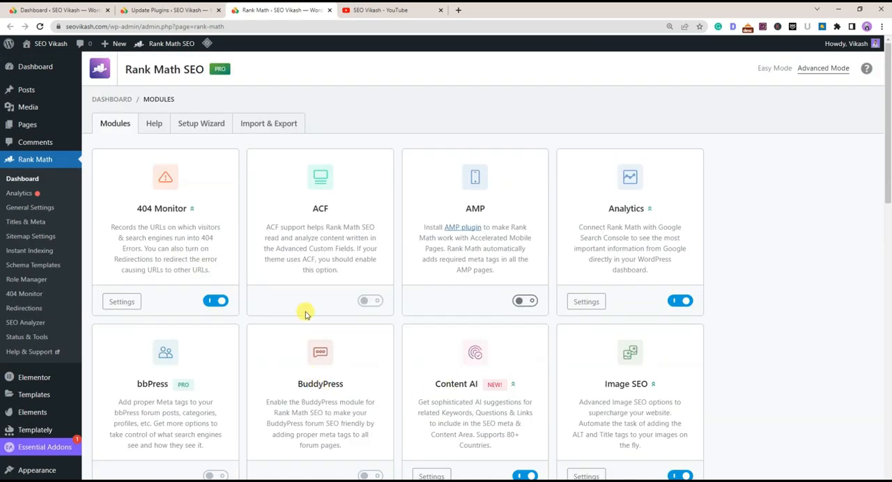
pyautogui.scroll(-2, 417, 324)
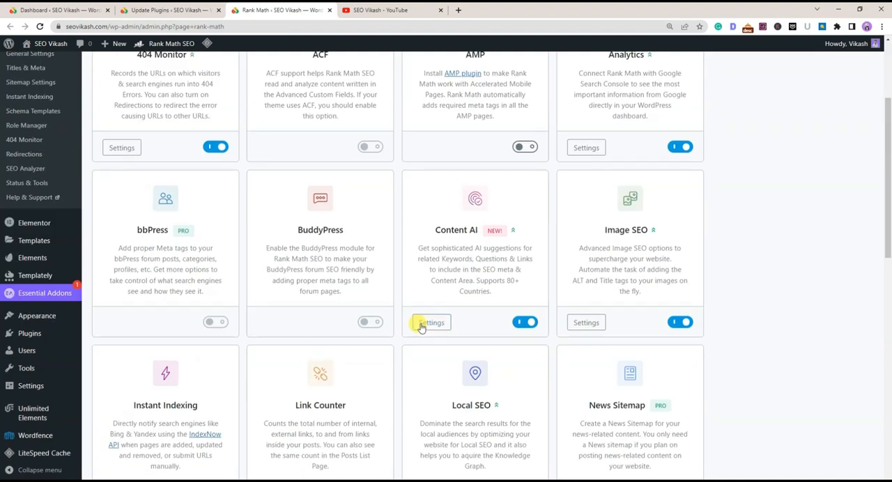
pyautogui.scroll(2, 239, 275)
pyautogui.scroll(-2, 619, 255)
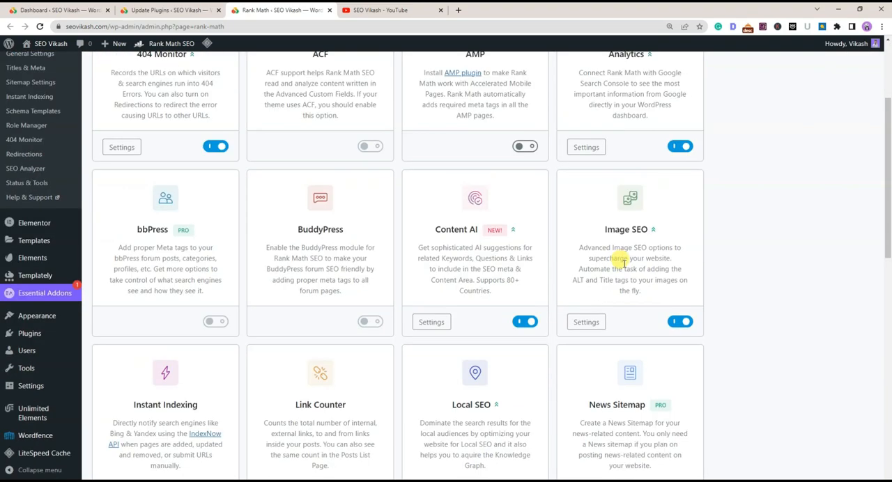
pyautogui.scroll(-2, 599, 286)
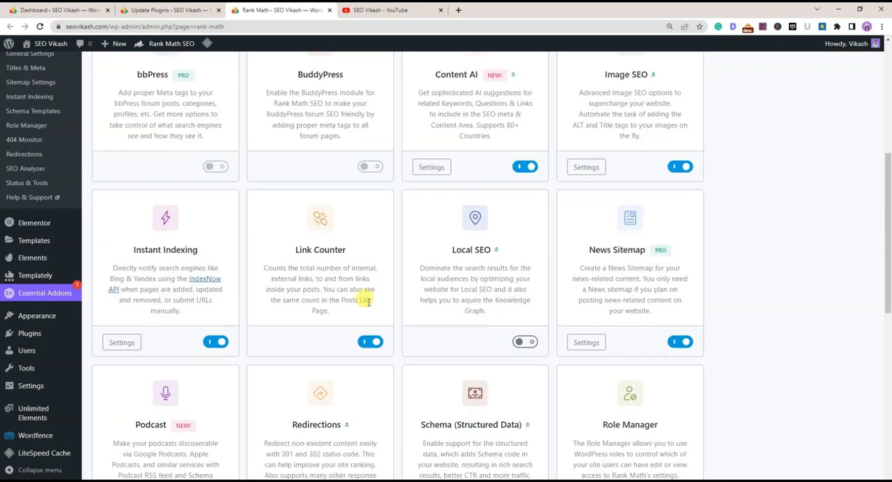
pyautogui.scroll(-4, 642, 279)
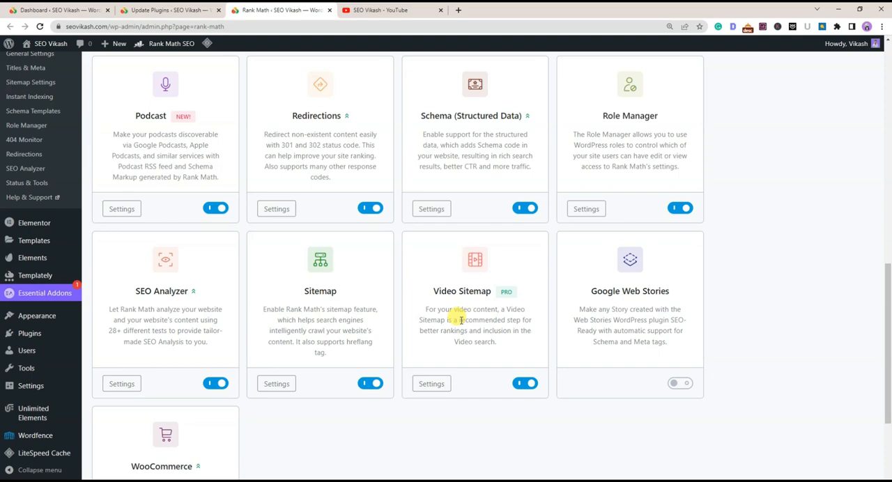
pyautogui.scroll(10, 461, 320)
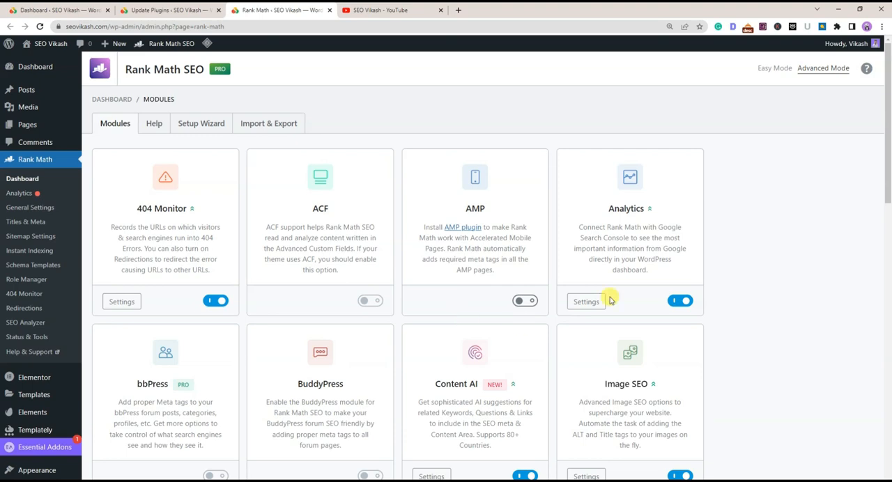
# Open Rank Math's General Settings and examine the Strip Category Base option with its example category URLs
pyautogui.click(24, 211)
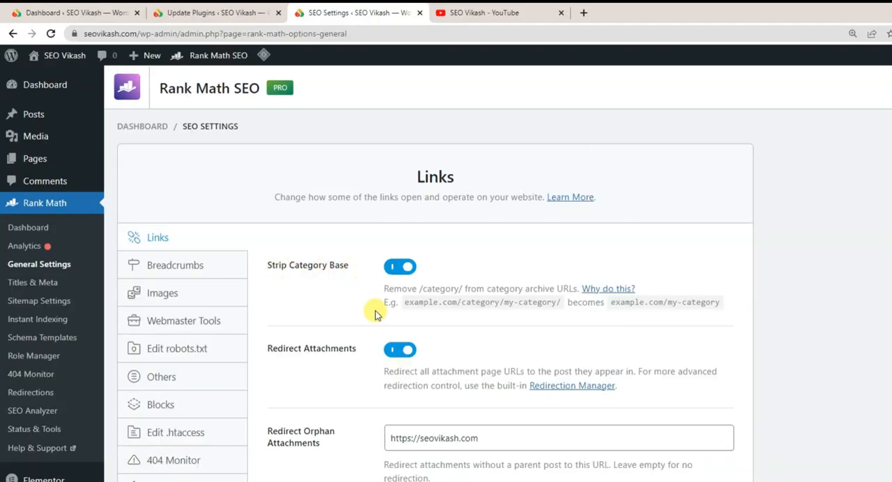
pyautogui.moveTo(408, 301); pyautogui.dragTo(560, 316)
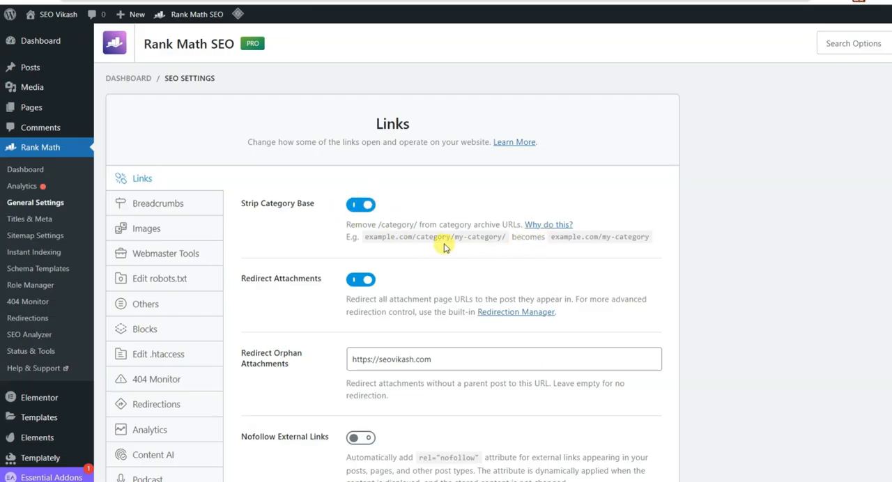
pyautogui.moveTo(411, 236); pyautogui.dragTo(455, 239)
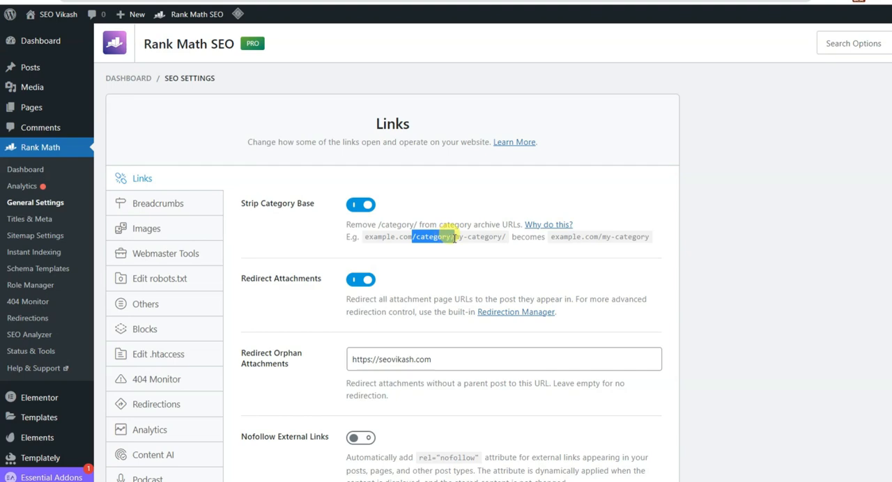
pyautogui.click(459, 243)
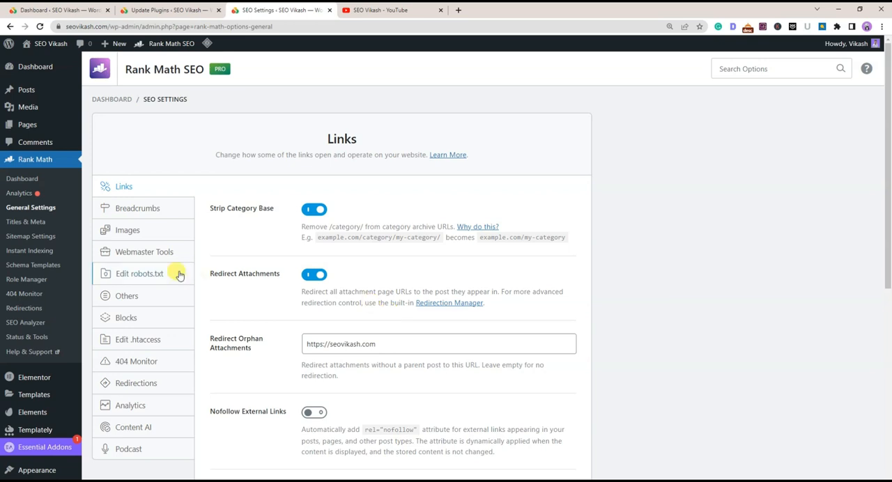
# Examine the Redirect Attachments option and the Redirect Orphan Attachments URL in the Links settings
pyautogui.moveTo(209, 274); pyautogui.dragTo(280, 276)
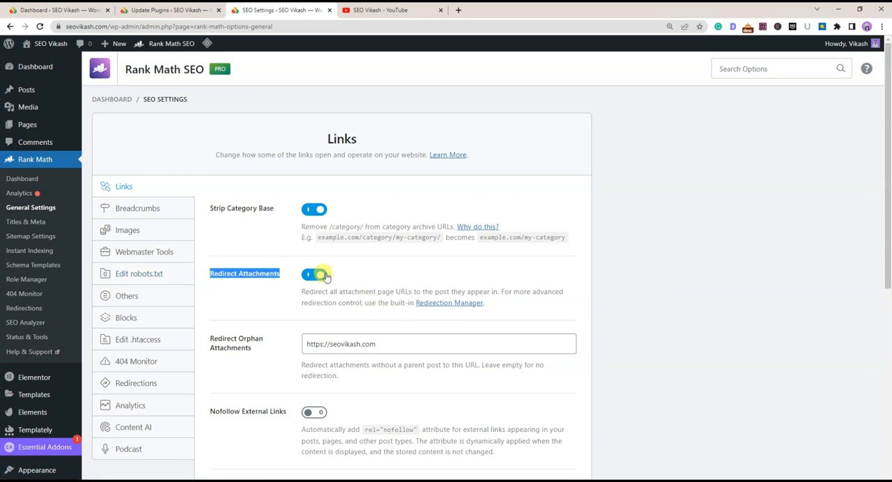
pyautogui.click(287, 306)
pyautogui.scroll(-3, 287, 307)
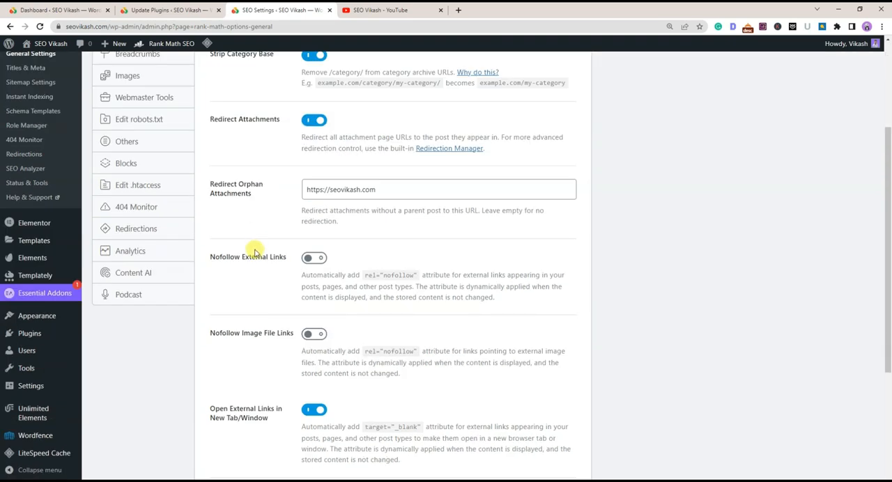
pyautogui.scroll(3, 254, 250)
pyautogui.moveTo(209, 339); pyautogui.dragTo(269, 358)
pyautogui.click(269, 358)
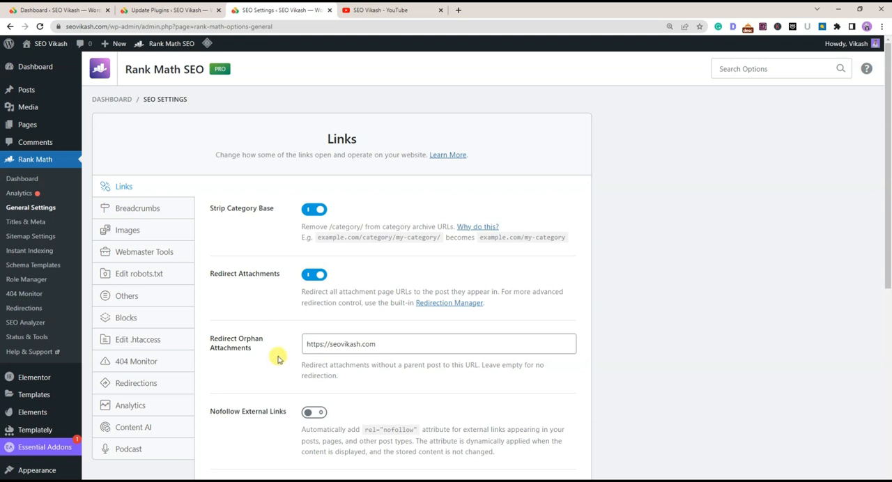
pyautogui.click(377, 345)
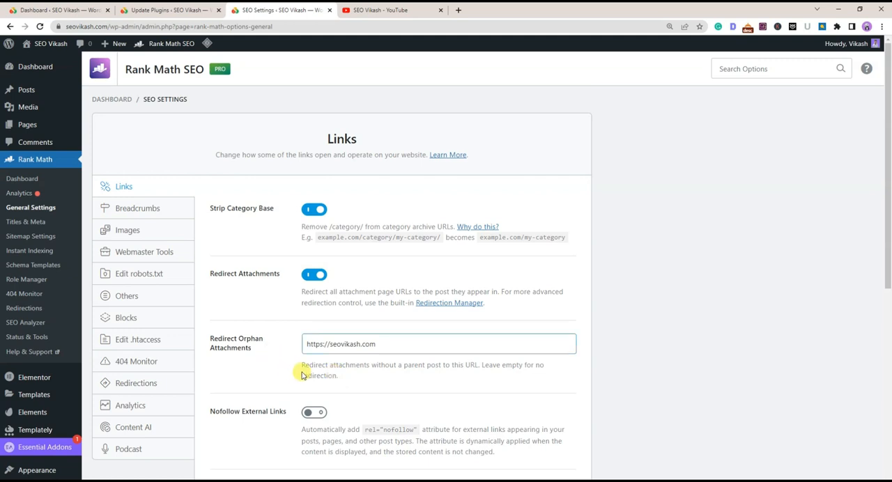
pyautogui.click(397, 347)
pyautogui.moveTo(397, 346); pyautogui.dragTo(309, 343)
pyautogui.click(335, 366)
# Examine the Nofollow External Links, Nofollow Image File Links, Open External Links in New Tab/Window and Affiliate Link Prefix options
pyautogui.scroll(-1, 289, 358)
pyautogui.scroll(-1, 289, 358)
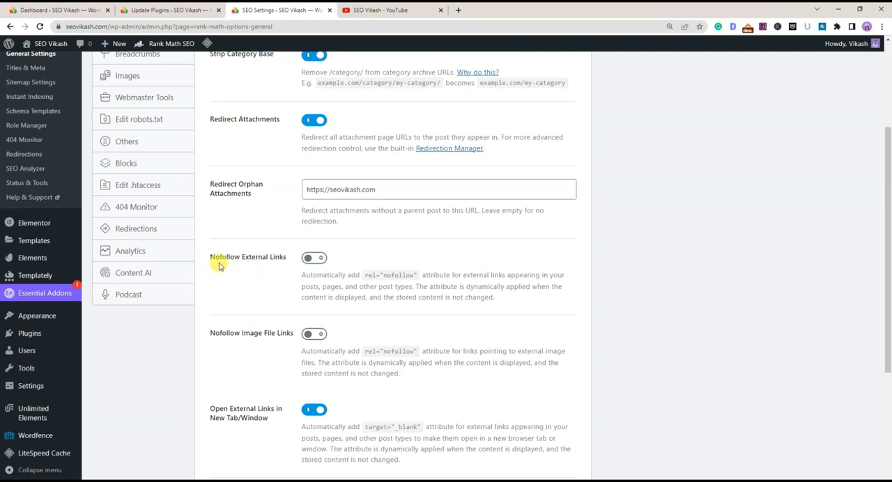
pyautogui.scroll(2, 385, 262)
pyautogui.scroll(-2, 385, 261)
pyautogui.moveTo(209, 255); pyautogui.dragTo(309, 259)
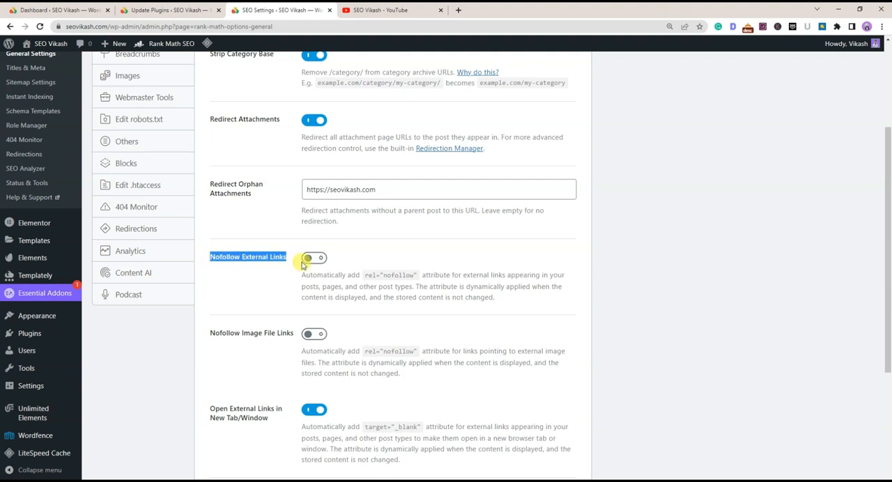
pyautogui.click(398, 257)
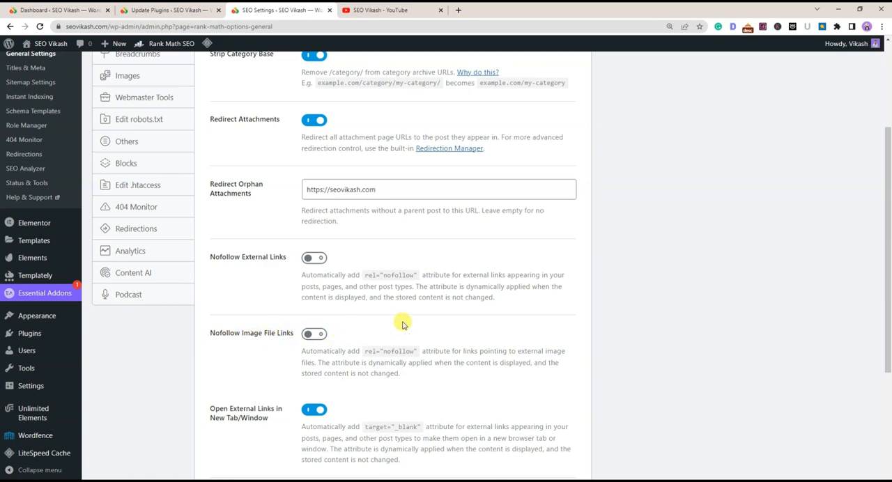
pyautogui.scroll(-2, 404, 321)
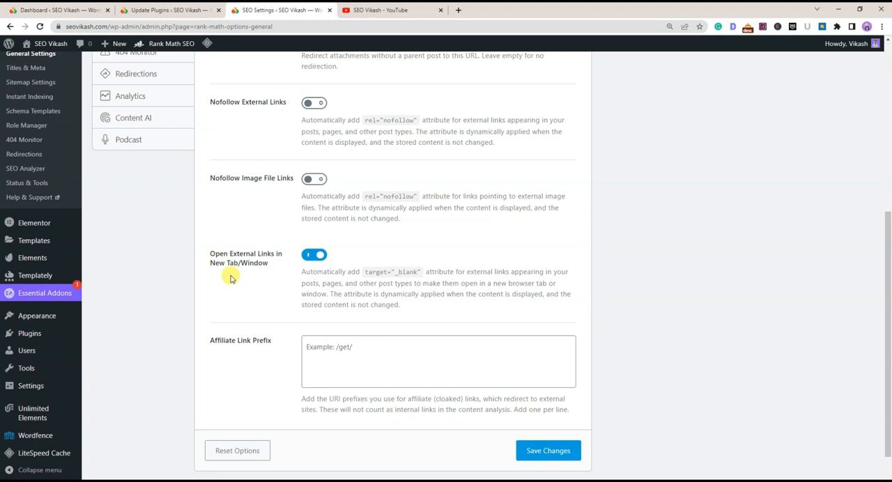
pyautogui.moveTo(305, 251); pyautogui.dragTo(384, 249)
pyautogui.click(391, 249)
pyautogui.scroll(-1, 217, 361)
pyautogui.click(312, 340)
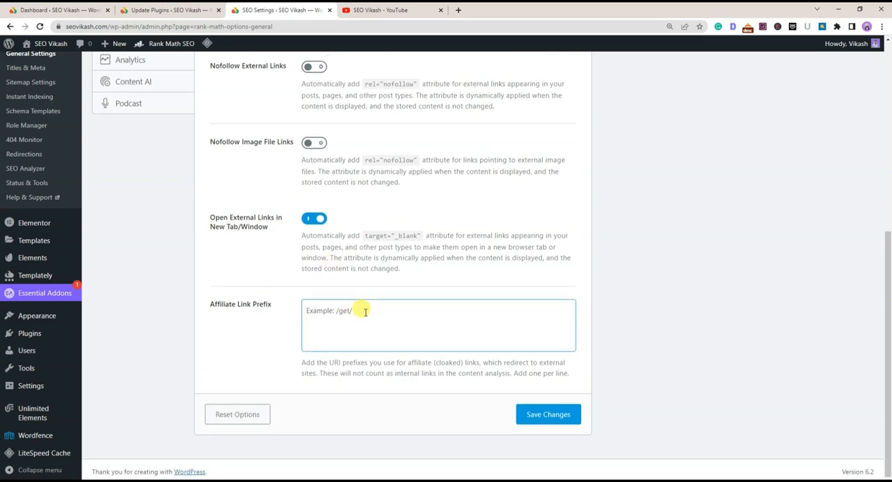
# Save the Links settings and recheck the options from Strip Category Base through Affiliate Link Prefix
pyautogui.click(548, 414)
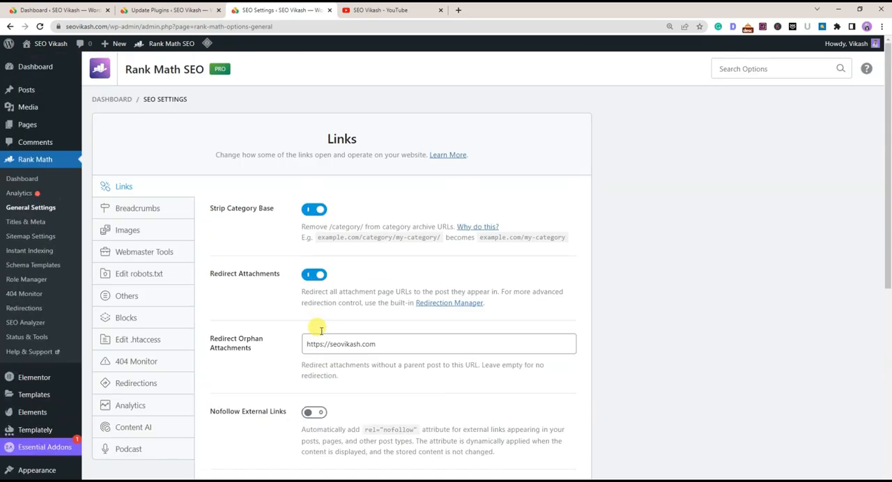
pyautogui.scroll(-5, 370, 338)
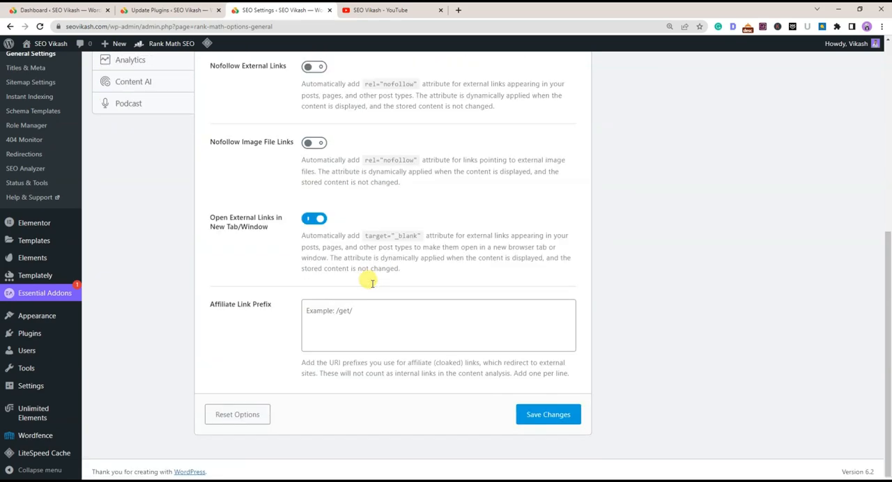
pyautogui.scroll(5, 406, 255)
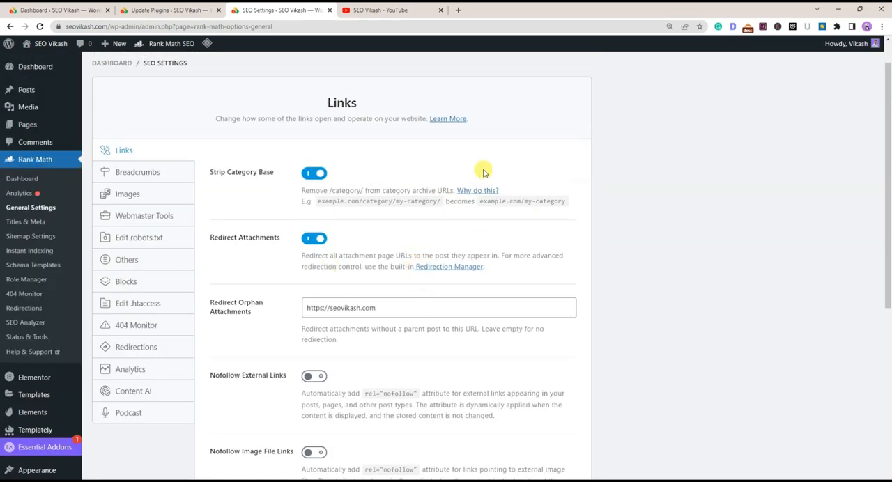
pyautogui.scroll(-5, 404, 245)
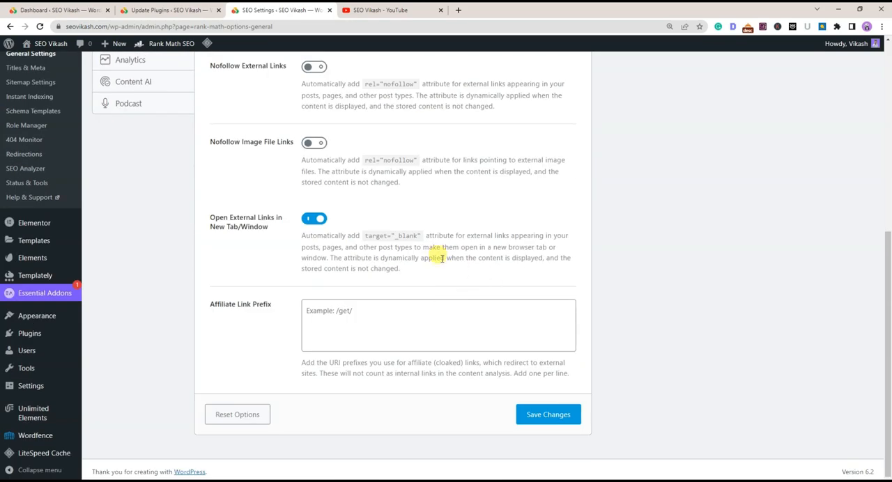
pyautogui.scroll(5, 441, 258)
pyautogui.scroll(-5, 374, 273)
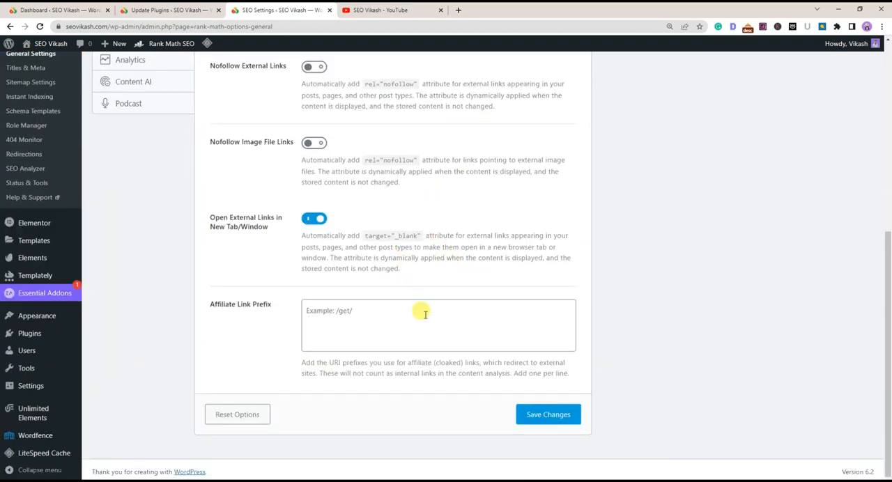
pyautogui.click(550, 416)
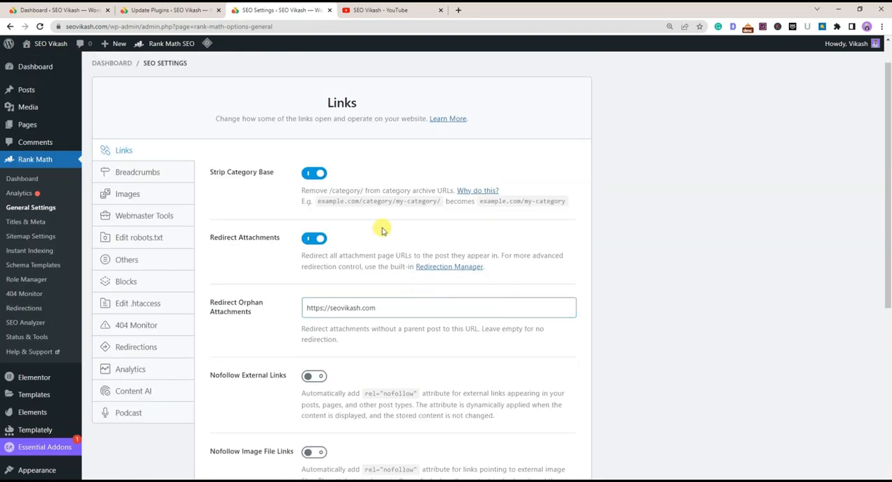
# Open the Breadcrumbs settings, turn the breadcrumbs function off and enable it again
pyautogui.click(148, 173)
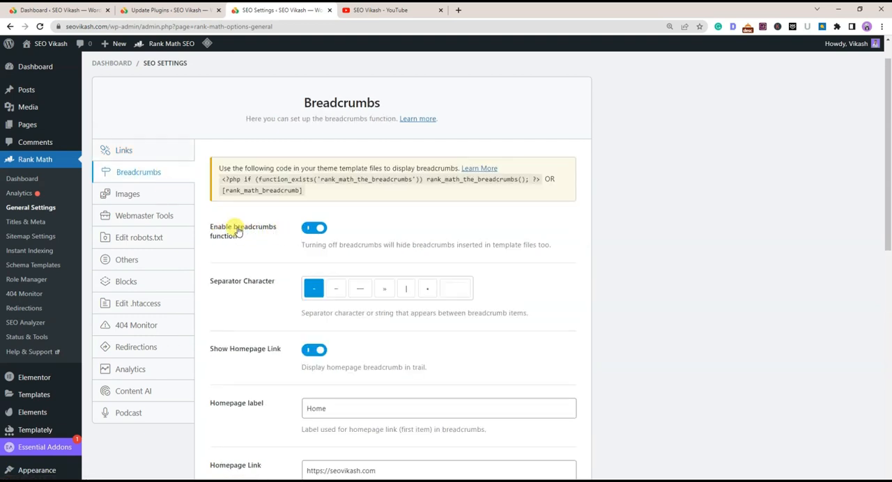
pyautogui.moveTo(207, 223); pyautogui.dragTo(241, 235)
pyautogui.click(260, 241)
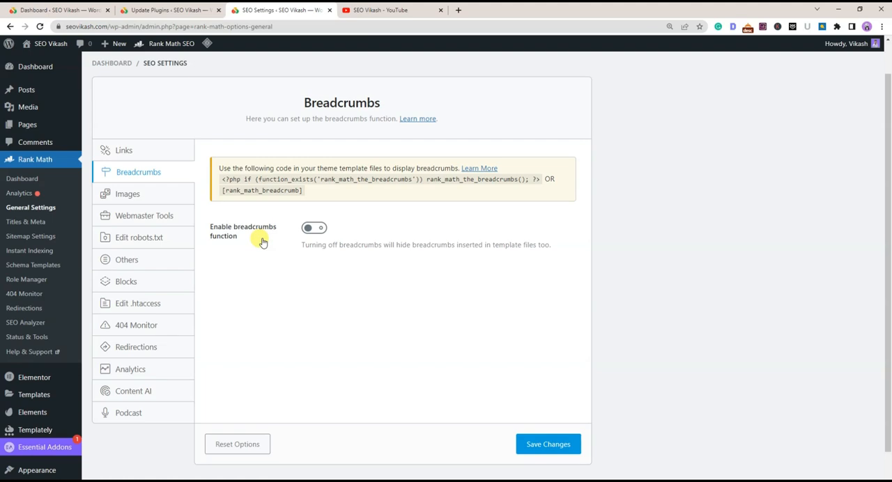
pyautogui.click(313, 228)
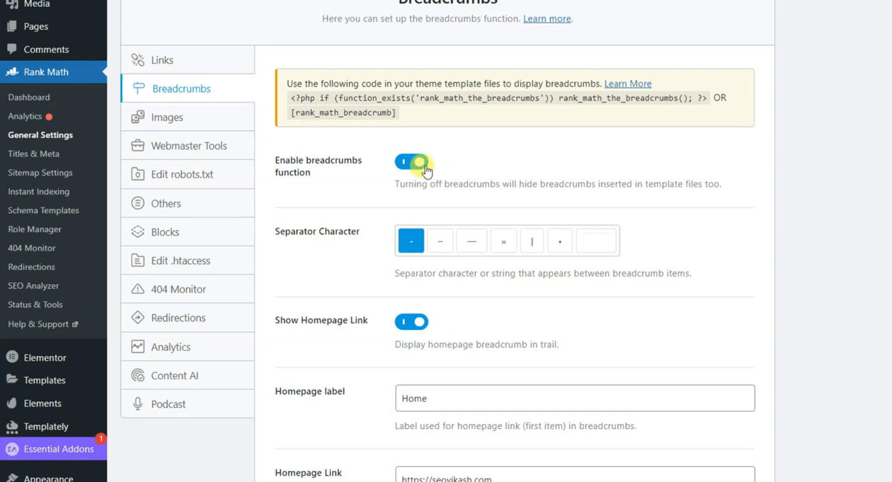
# Examine the breadcrumb separator character, homepage link and label, prefix, and archive format settings
pyautogui.moveTo(273, 232); pyautogui.dragTo(364, 244)
pyautogui.click(360, 262)
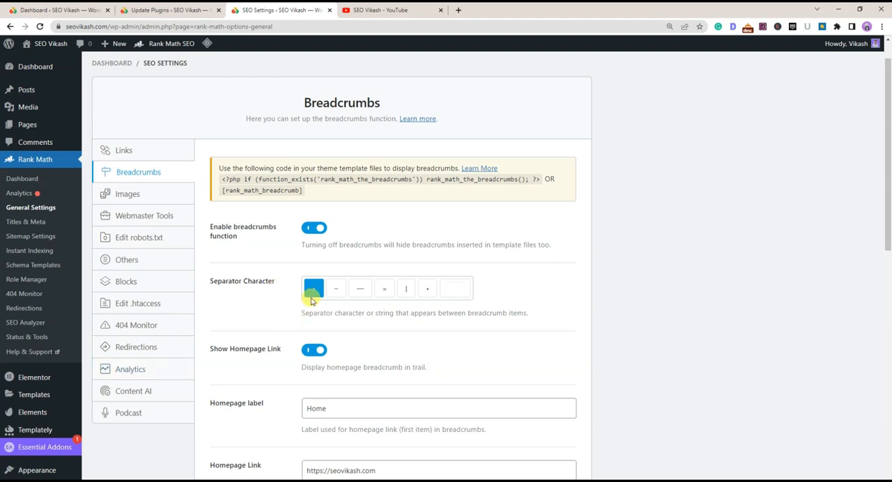
pyautogui.scroll(-2, 239, 298)
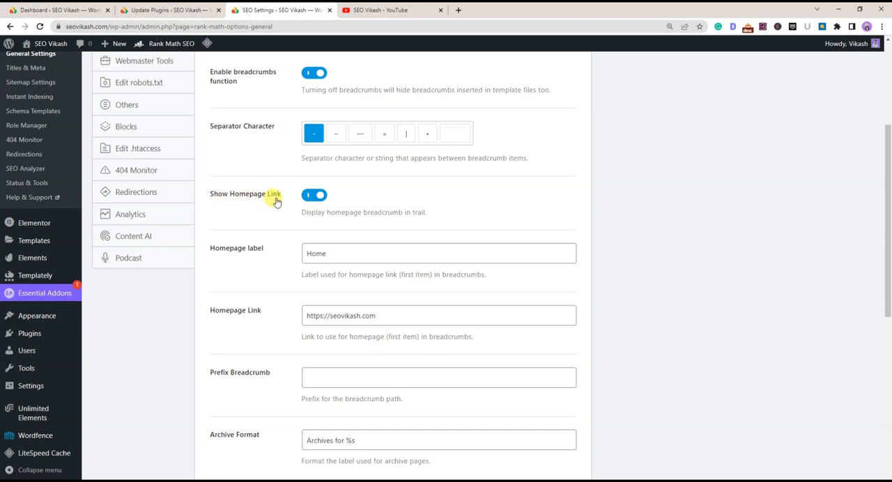
pyautogui.scroll(2, 300, 209)
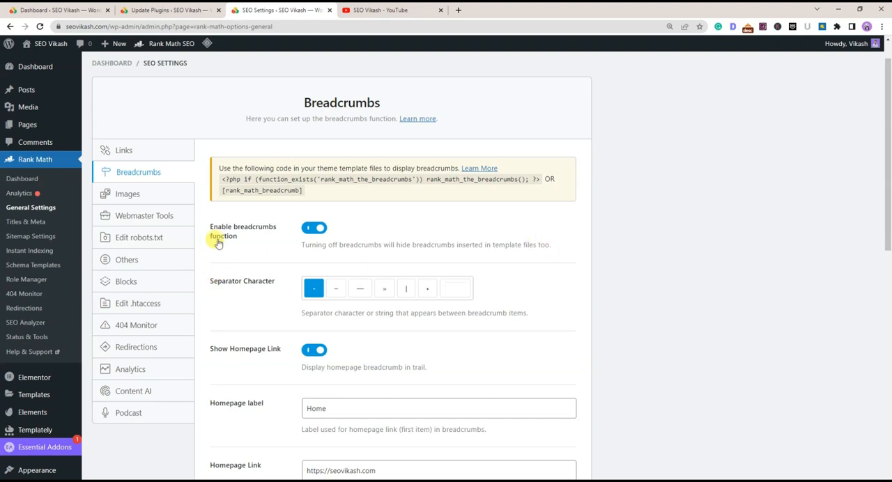
pyautogui.scroll(-2, 251, 278)
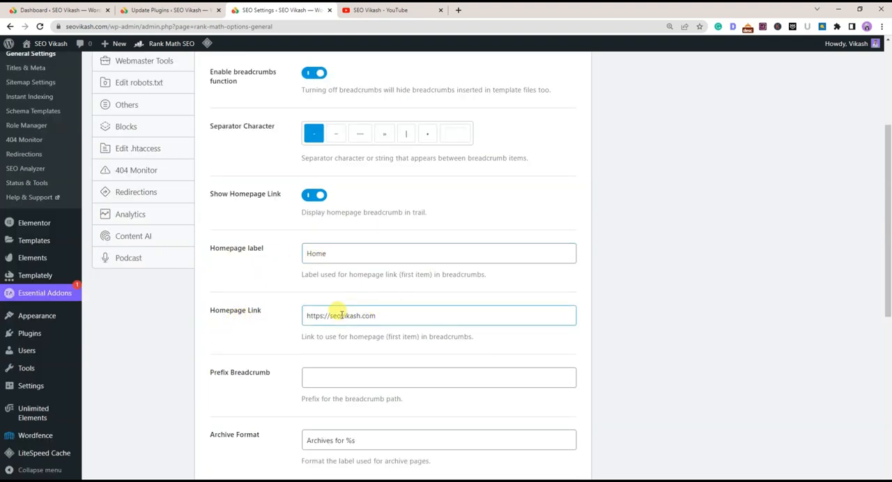
pyautogui.scroll(-2, 279, 328)
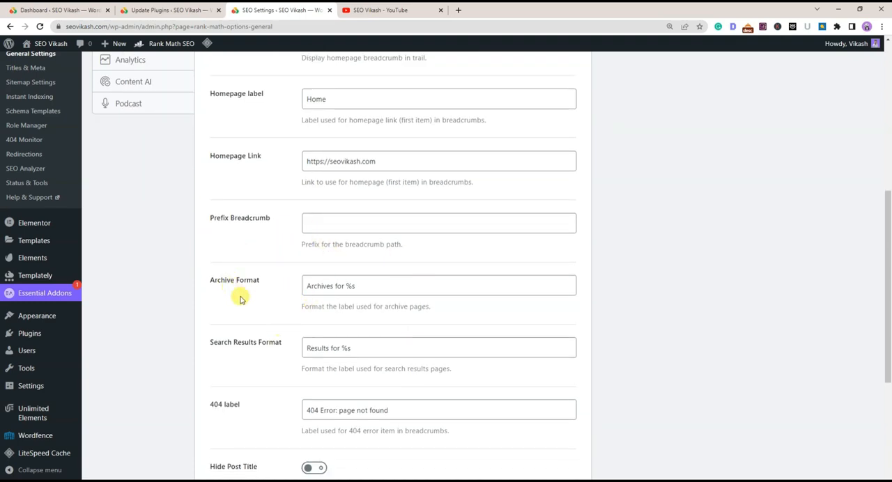
# Review the breadcrumb search results format, 404 label and title, category and taxonomy options, then save the Breadcrumbs settings
pyautogui.scroll(-2, 237, 291)
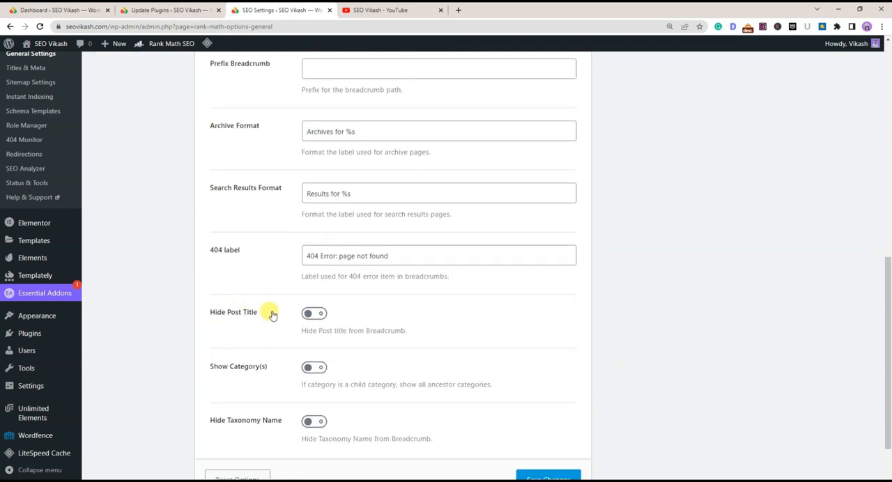
pyautogui.scroll(-1, 272, 313)
pyautogui.click(551, 416)
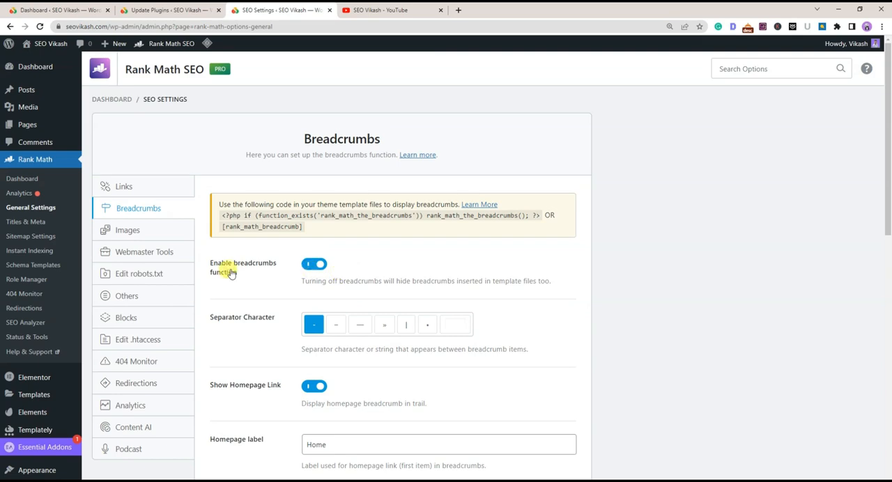
# Open the Images settings and examine the options for adding missing ALT attributes, TITLE attributes, captions and descriptions
pyautogui.click(125, 231)
pyautogui.scroll(-2, 237, 252)
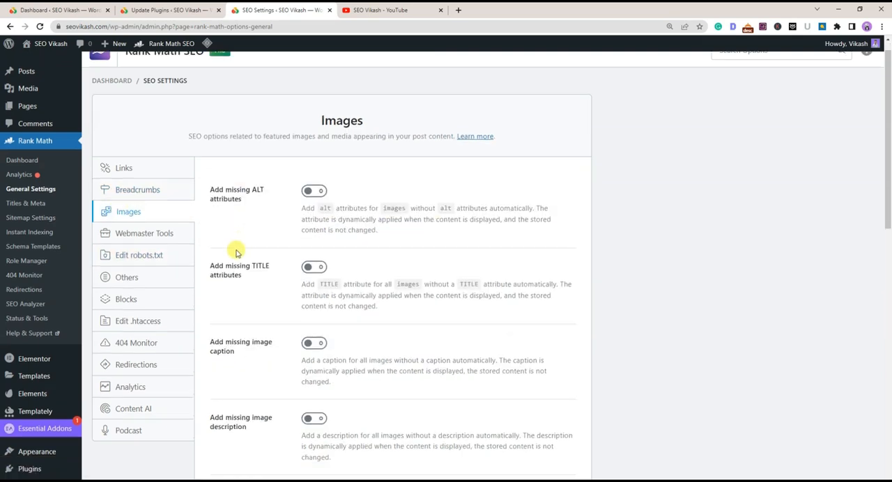
pyautogui.scroll(2, 242, 252)
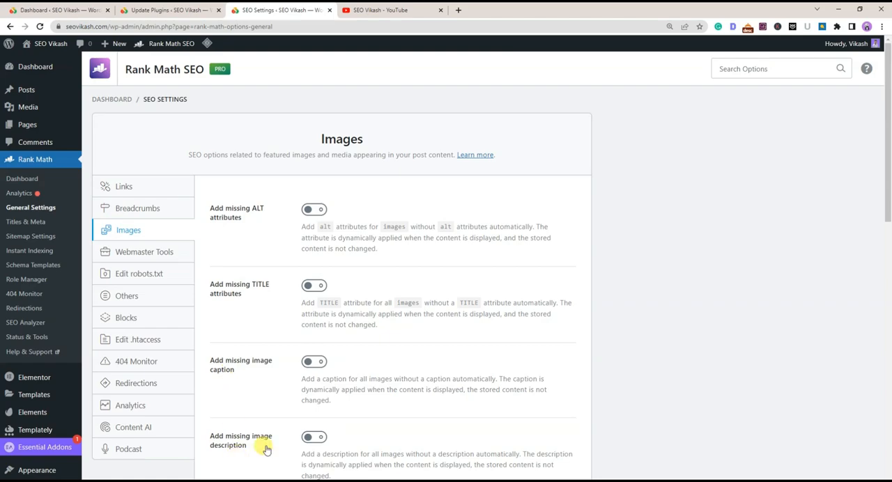
pyautogui.scroll(-3, 265, 448)
pyautogui.scroll(3, 243, 336)
pyautogui.scroll(-1, 261, 325)
pyautogui.scroll(1, 304, 265)
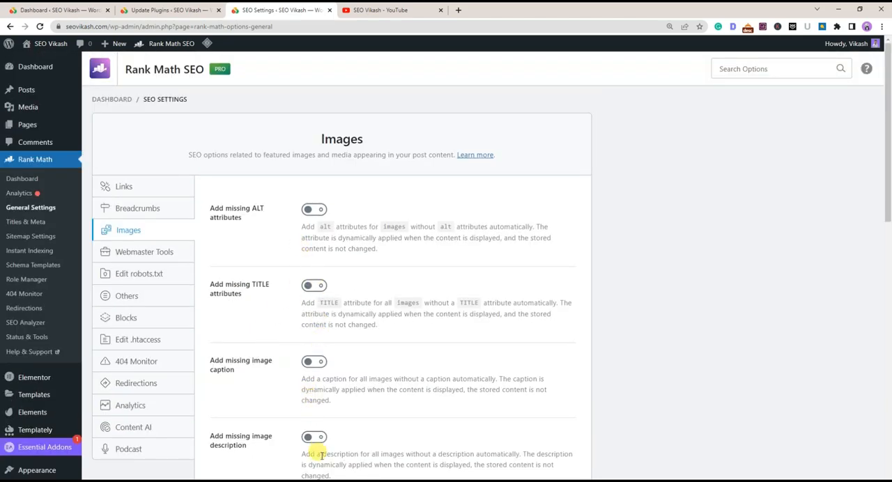
pyautogui.scroll(-3, 478, 289)
pyautogui.scroll(3, 479, 288)
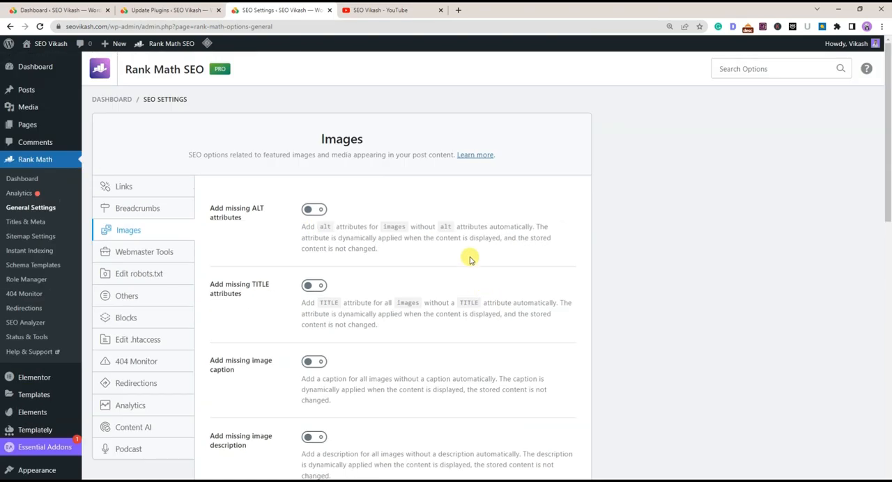
# Examine the image casing, avatar ALT attribute and Replacements options, and recheck the missing-attribute options
pyautogui.scroll(-6, 351, 213)
pyautogui.scroll(-6, 355, 223)
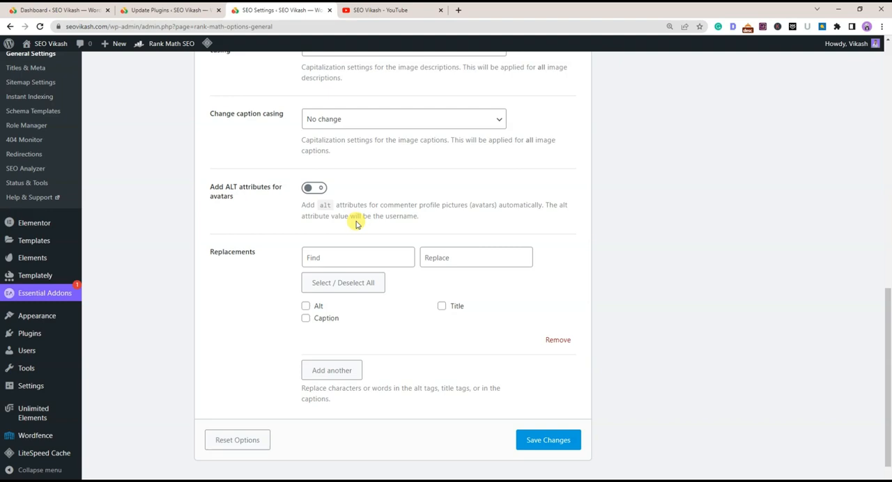
pyautogui.scroll(10, 356, 224)
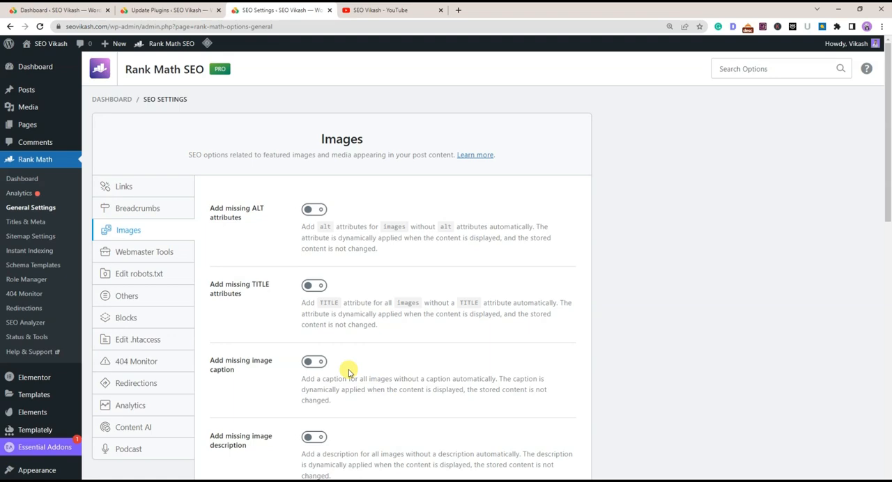
pyautogui.scroll(-2, 265, 262)
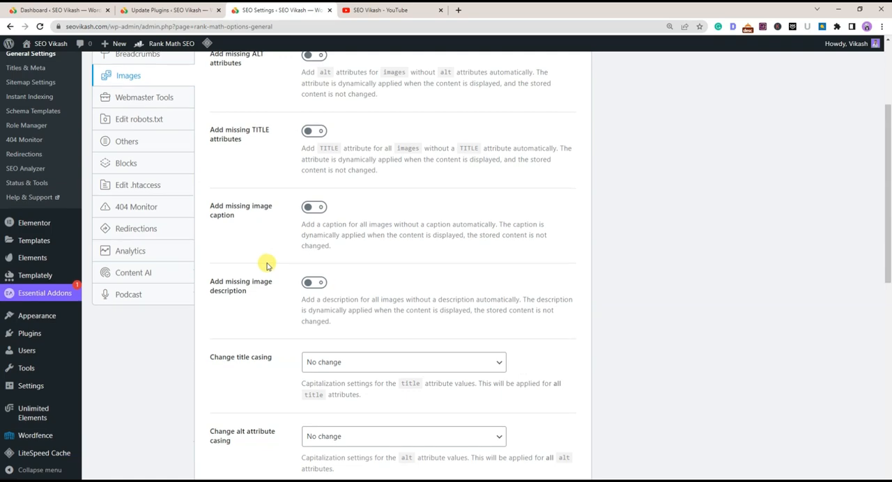
pyautogui.scroll(-2, 270, 348)
pyautogui.scroll(2, 272, 343)
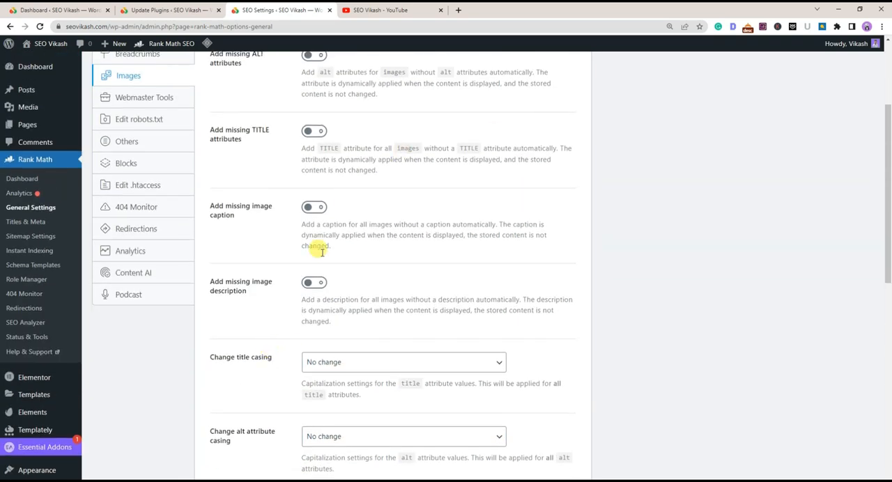
pyautogui.scroll(2, 328, 254)
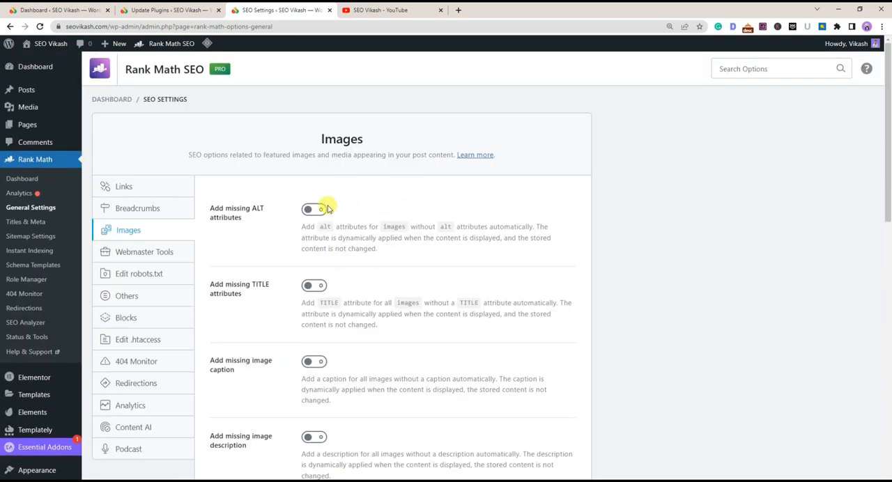
# Review the Webmaster Tools verification fields and the contents of the robots.txt editor
pyautogui.click(148, 260)
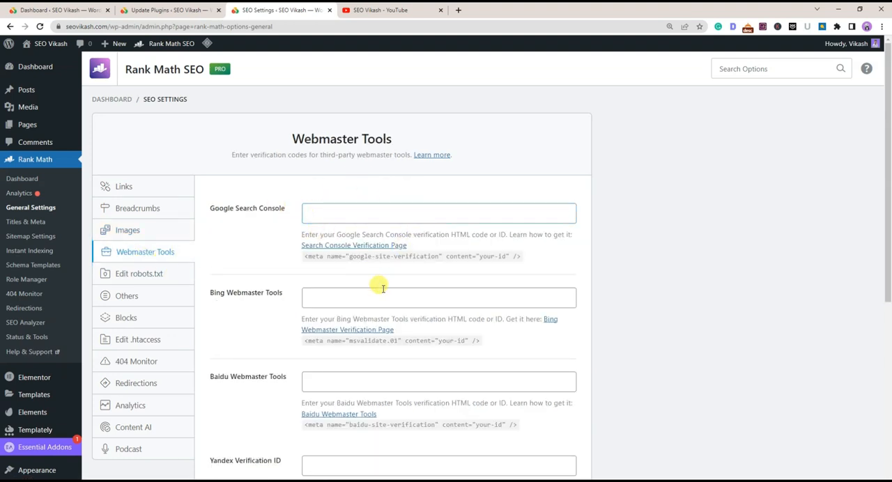
pyautogui.click(142, 277)
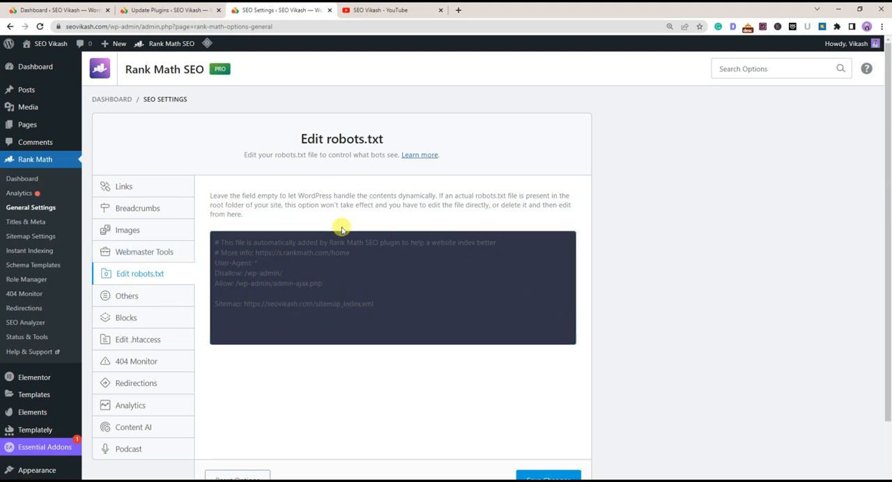
# Open the Others settings and examine Headless CMS Support, Show SEO Score to Visitors and the RSS content options
pyautogui.click(127, 299)
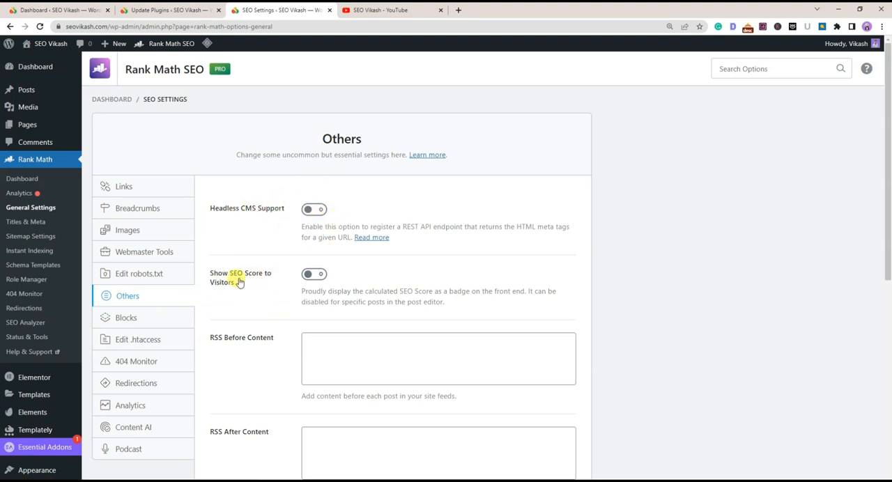
pyautogui.moveTo(209, 273); pyautogui.dragTo(243, 285)
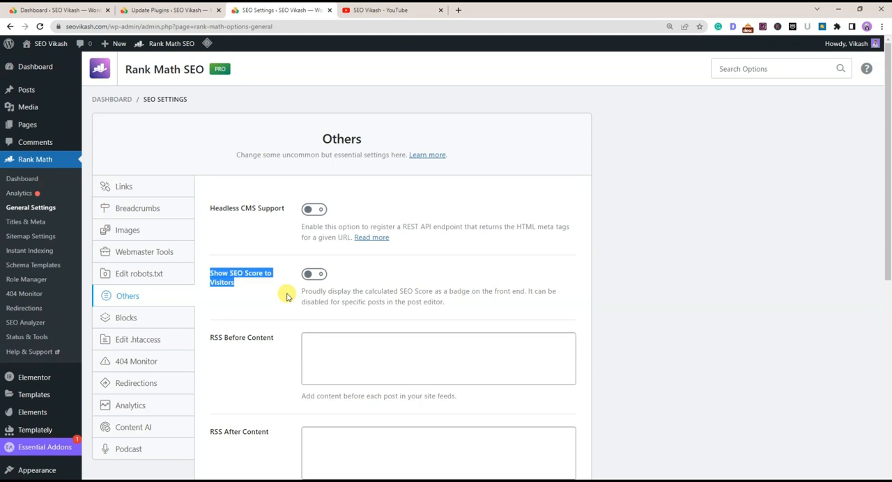
pyautogui.click(342, 304)
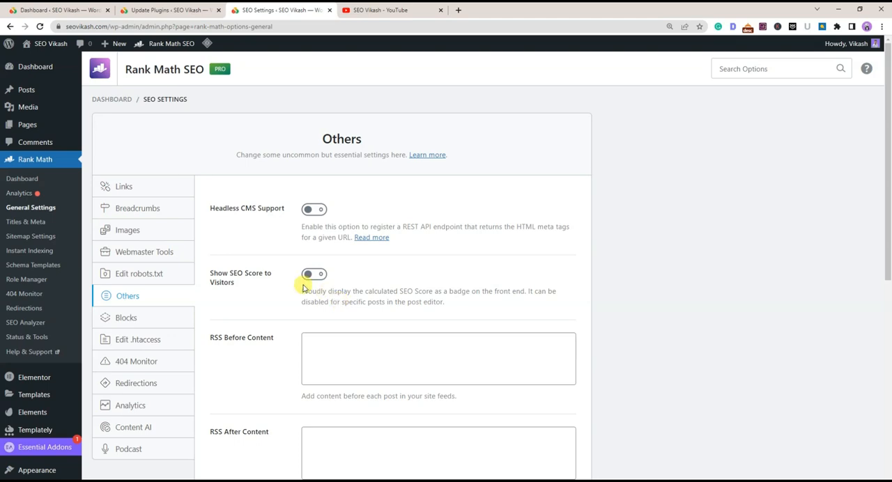
pyautogui.scroll(-5, 335, 230)
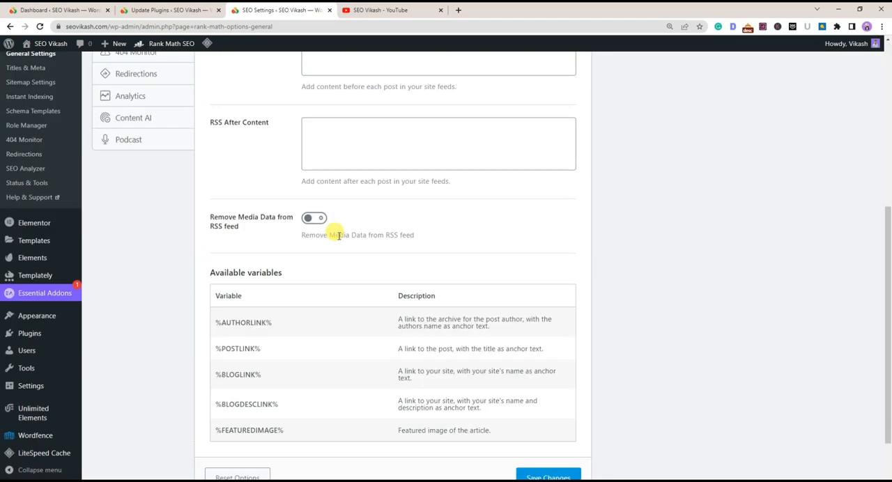
pyautogui.scroll(10, 345, 301)
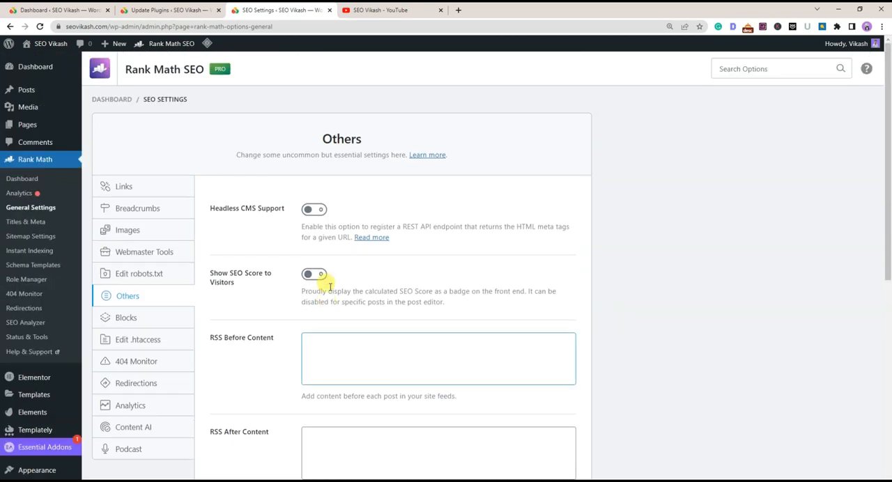
# Review the Table of Contents defaults in the Blocks settings and the .htaccess file editor
pyautogui.click(115, 317)
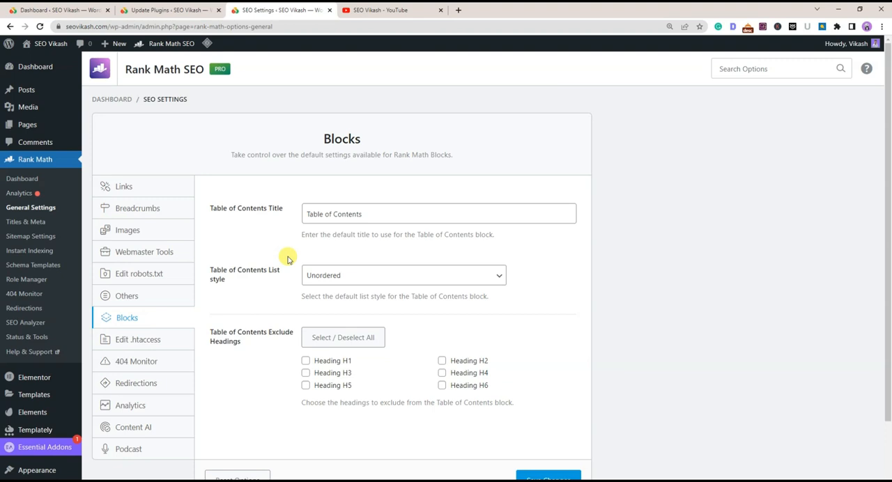
pyautogui.click(125, 340)
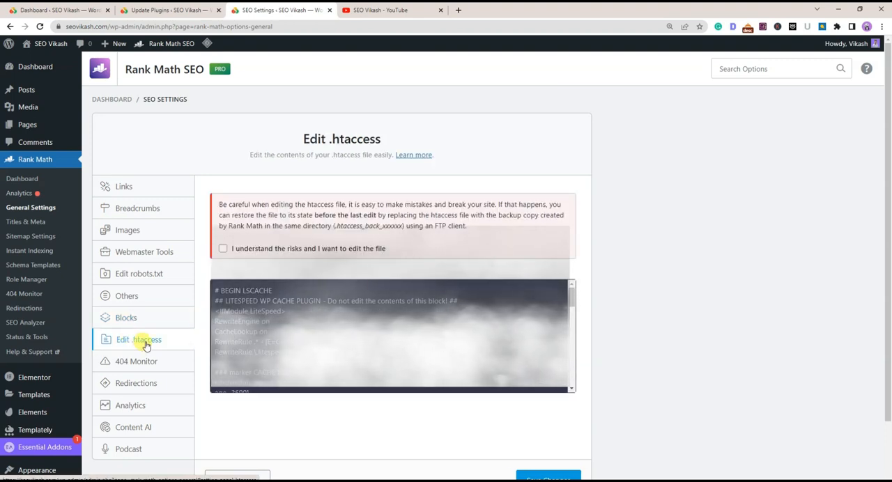
pyautogui.click(412, 302)
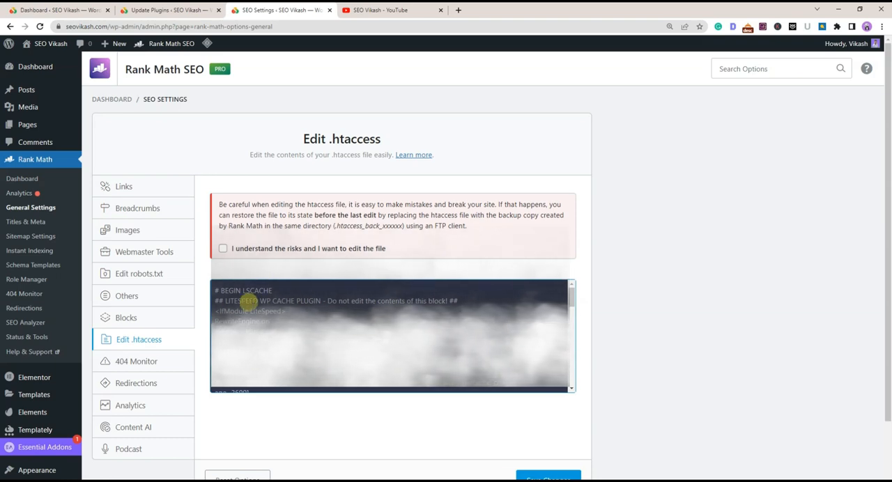
# Open the 404 Monitor settings and examine the mode, log limit, exclude paths and Ignore Query Parameters options
pyautogui.click(137, 361)
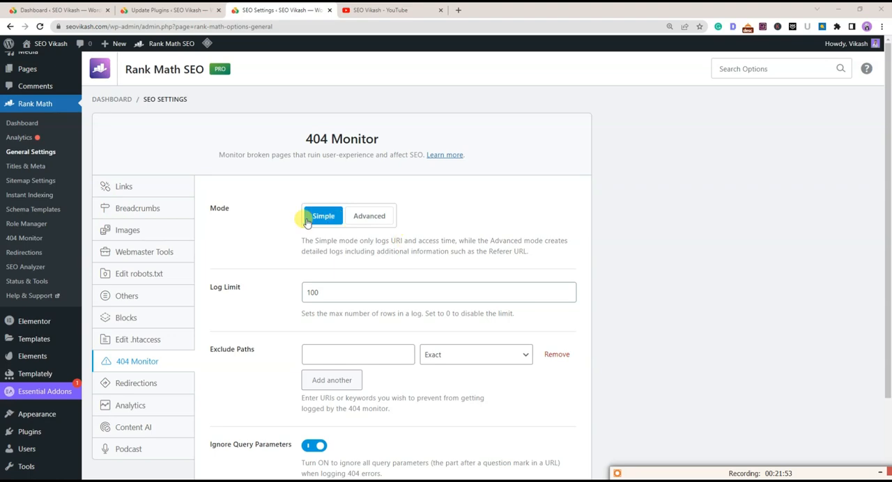
pyautogui.scroll(-2, 347, 234)
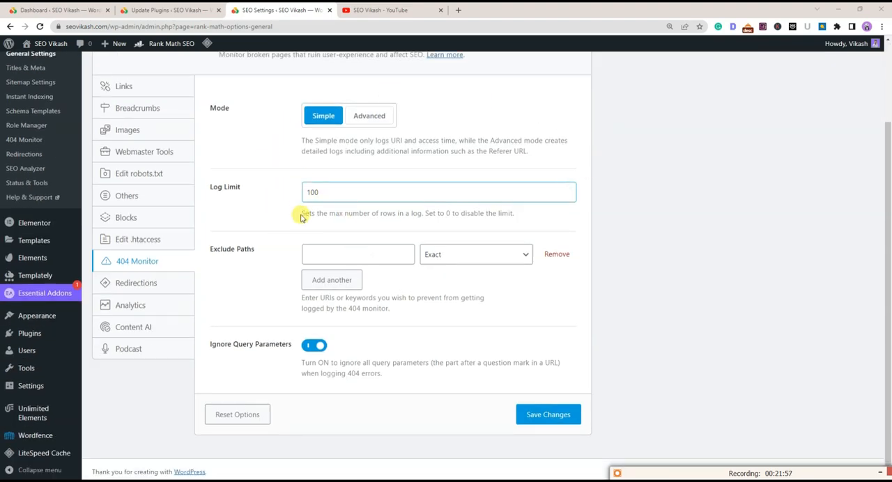
pyautogui.doubleClick(447, 213)
pyautogui.moveTo(489, 212); pyautogui.dragTo(539, 214)
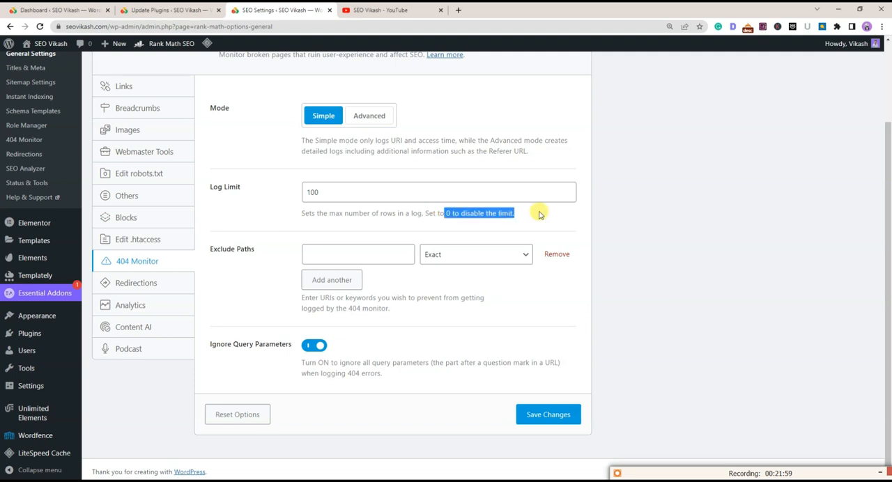
pyautogui.click(492, 224)
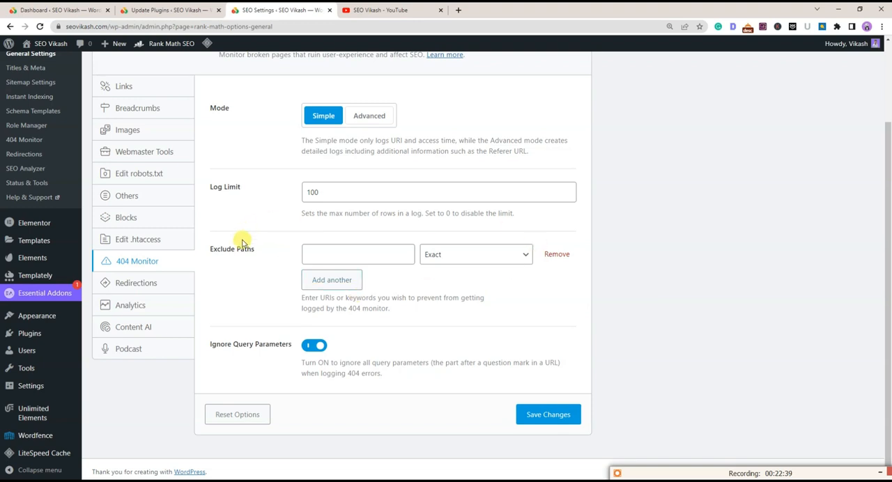
pyautogui.click(341, 249)
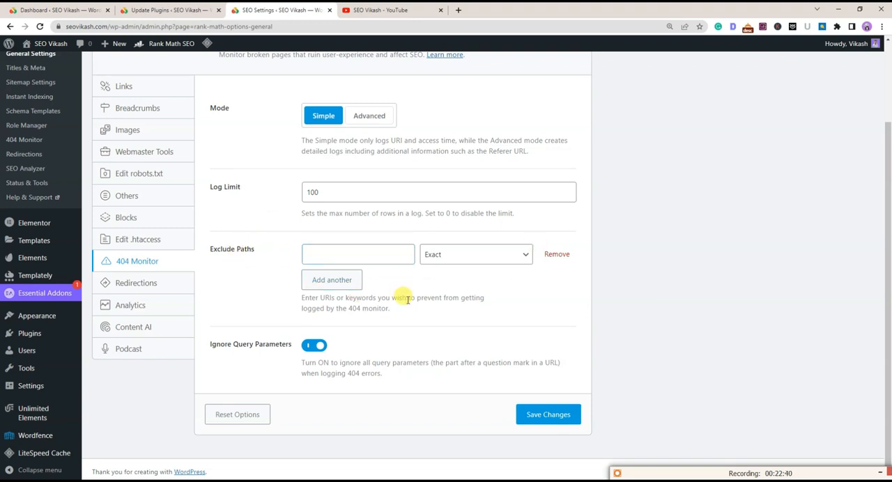
pyautogui.click(349, 253)
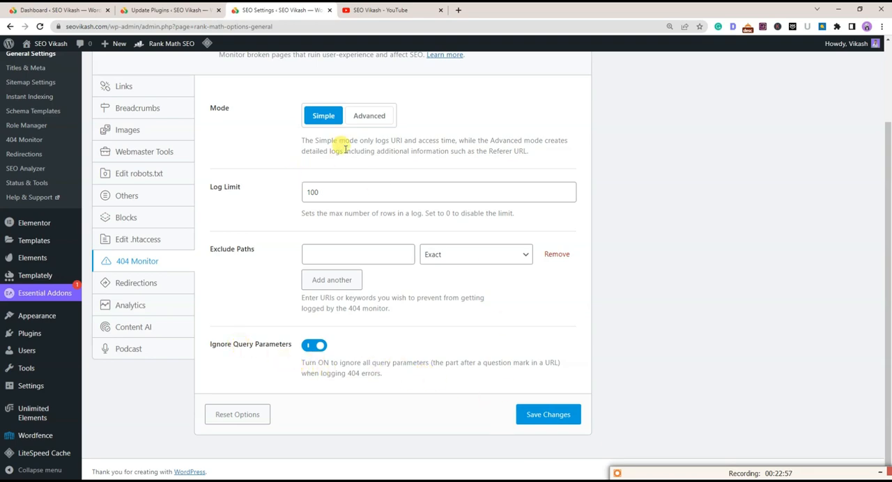
pyautogui.scroll(2, 320, 223)
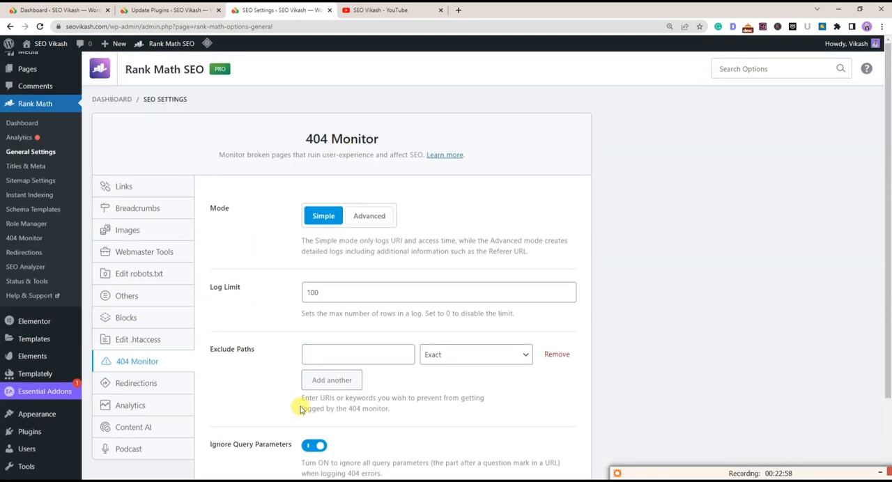
# Open the Redirections settings and examine the fallback behavior, redirection type and Auto Post Redirect description
pyautogui.click(134, 384)
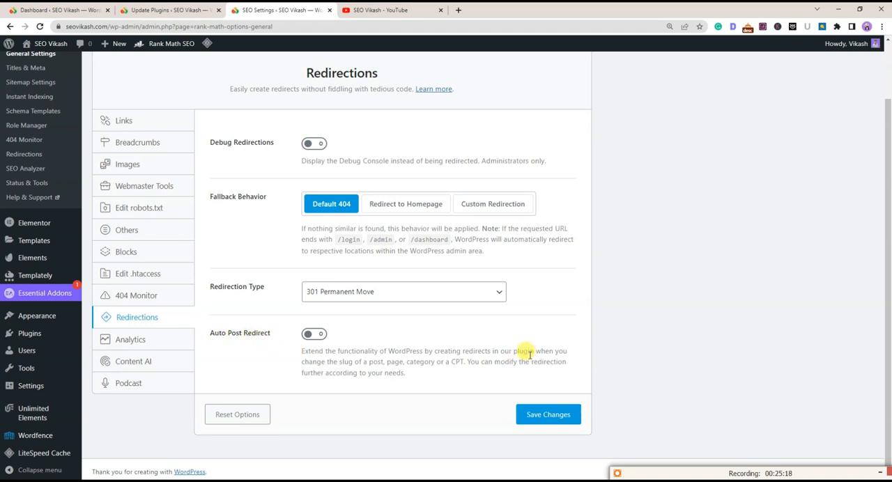
pyautogui.moveTo(326, 362); pyautogui.dragTo(466, 362)
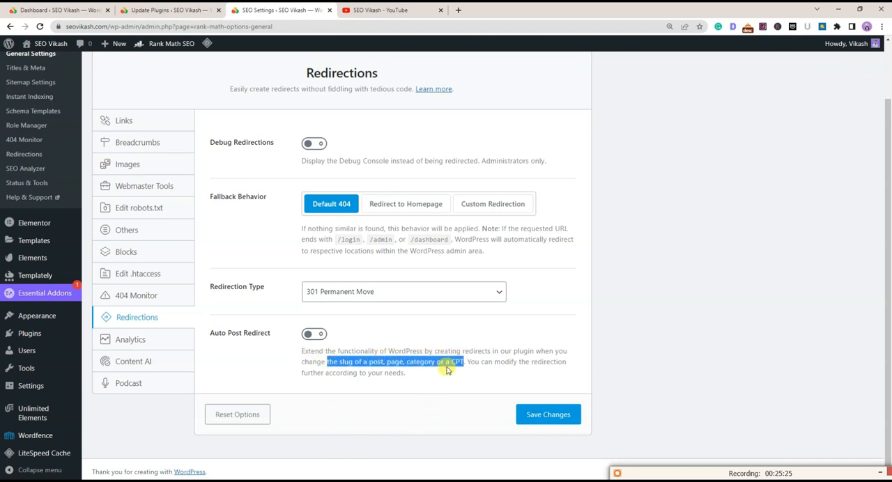
pyautogui.click(450, 366)
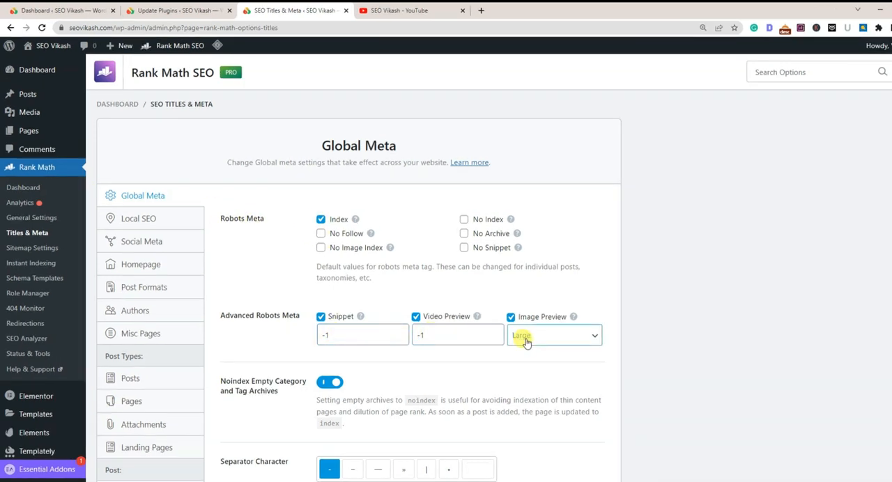
# Select the hyphen as the Global Meta separator character and review the title capitalization, OpenGraph thumbnail, Twitter card and watermark options
pyautogui.scroll(-2, 335, 264)
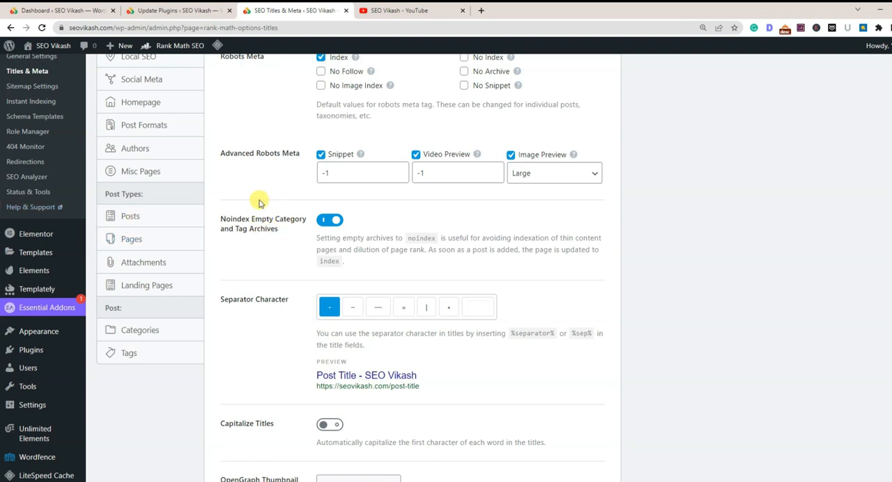
pyautogui.click(330, 308)
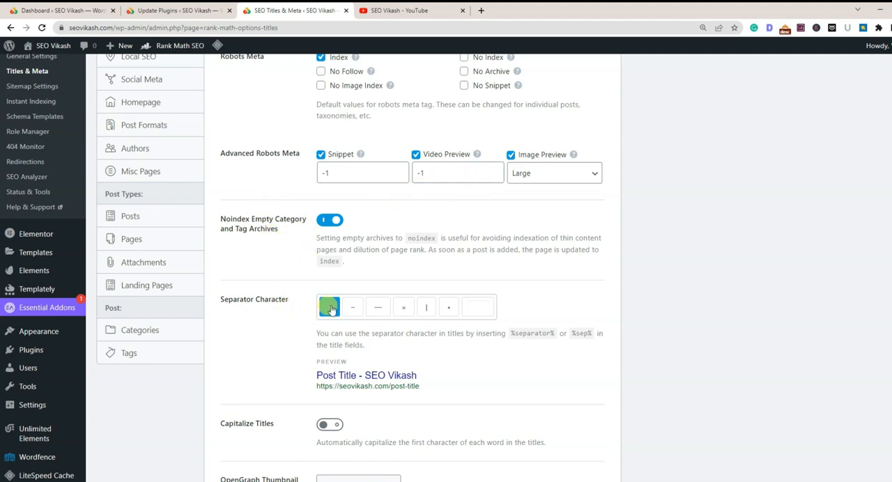
pyautogui.scroll(-3, 331, 308)
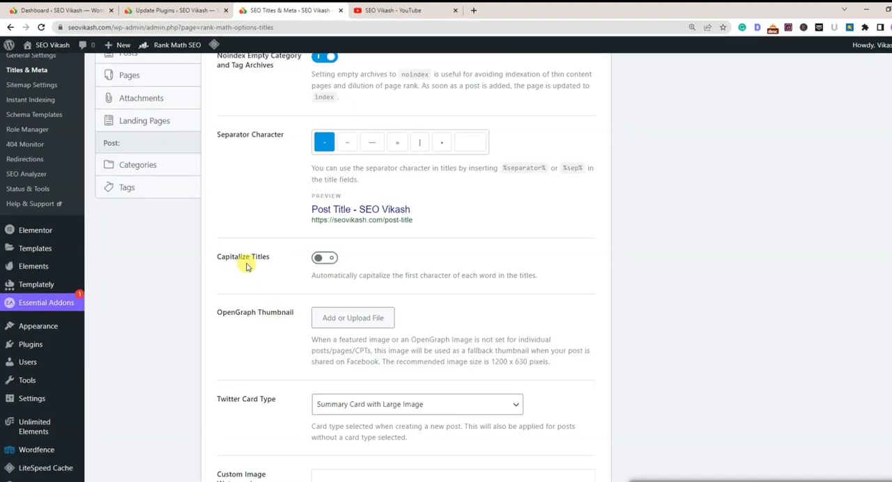
pyautogui.scroll(-4, 330, 319)
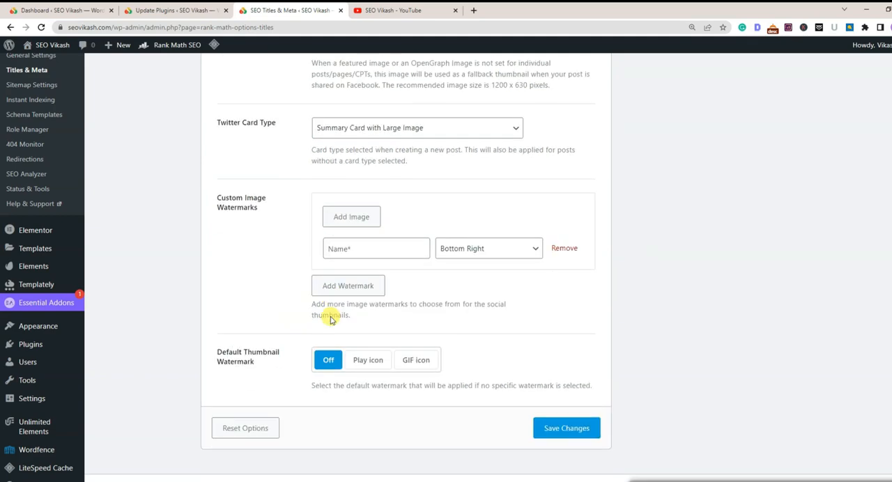
# Review the Social Meta fields and the static front page notice in the Homepage section, and open the Home page's edit link
pyautogui.scroll(1, 352, 306)
pyautogui.scroll(10, 352, 306)
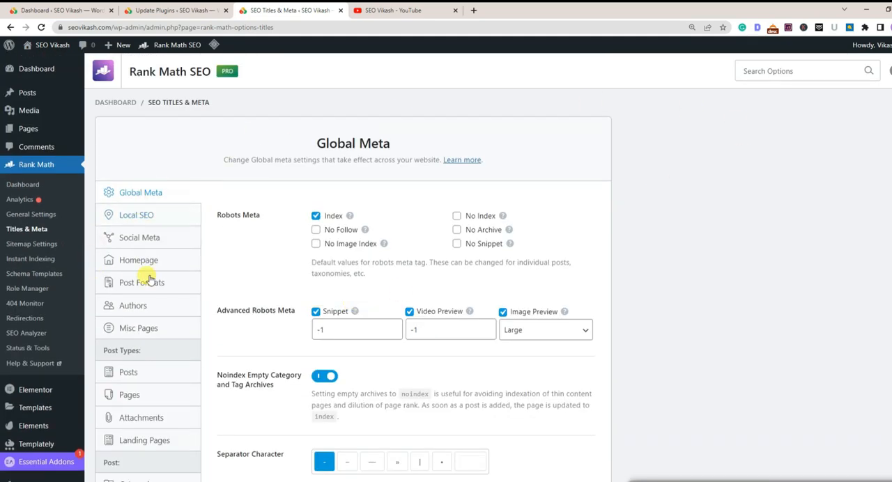
pyautogui.click(134, 239)
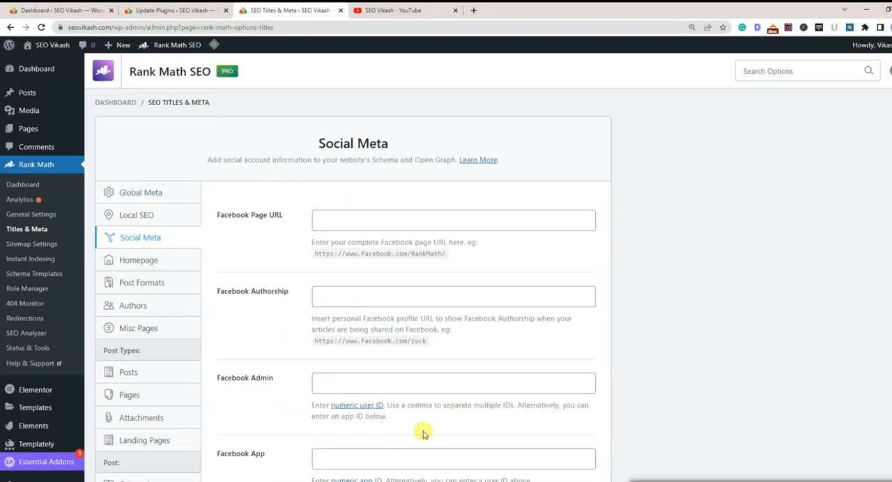
pyautogui.click(137, 262)
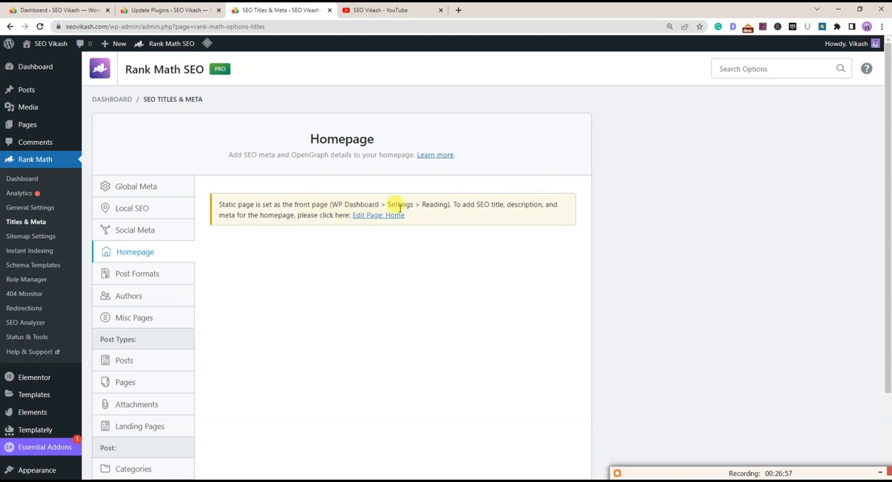
pyautogui.moveTo(210, 183); pyautogui.dragTo(414, 221)
pyautogui.click(418, 249)
pyautogui.click(389, 217)
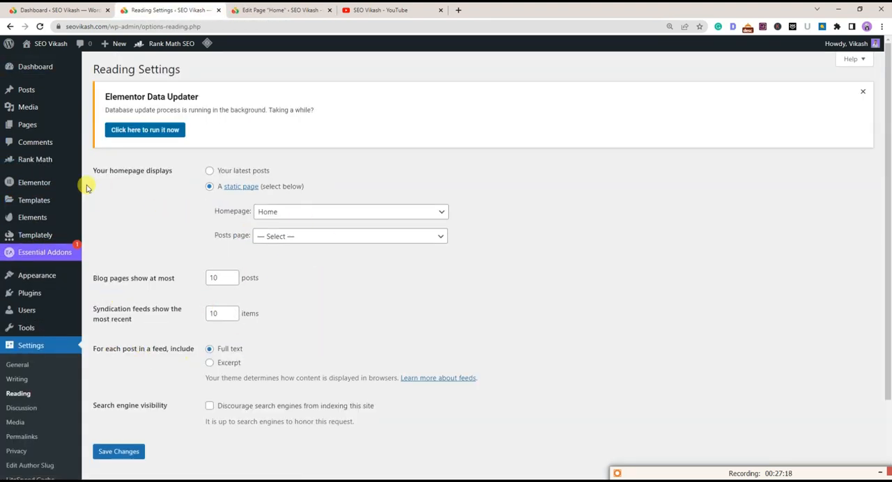
# Set the homepage to display "Your latest posts" in Reading Settings, save, and reopen the Homepage section of Titles & Meta
pyautogui.click(209, 172)
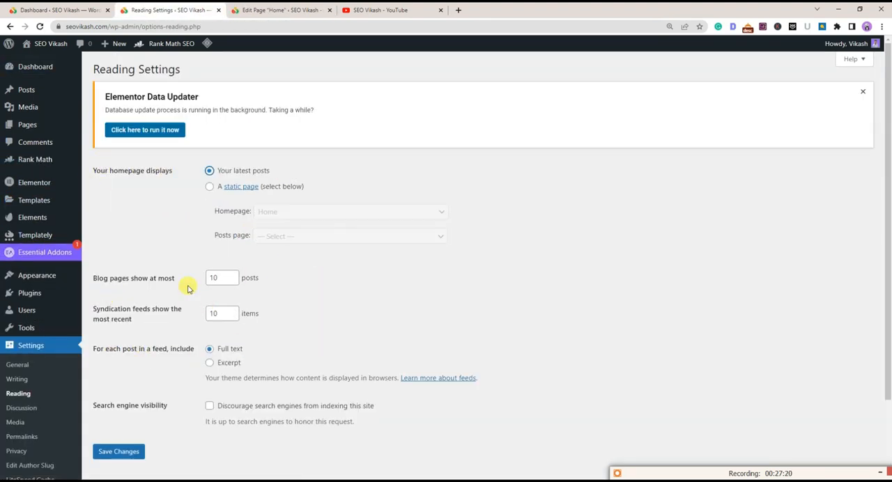
pyautogui.click(112, 451)
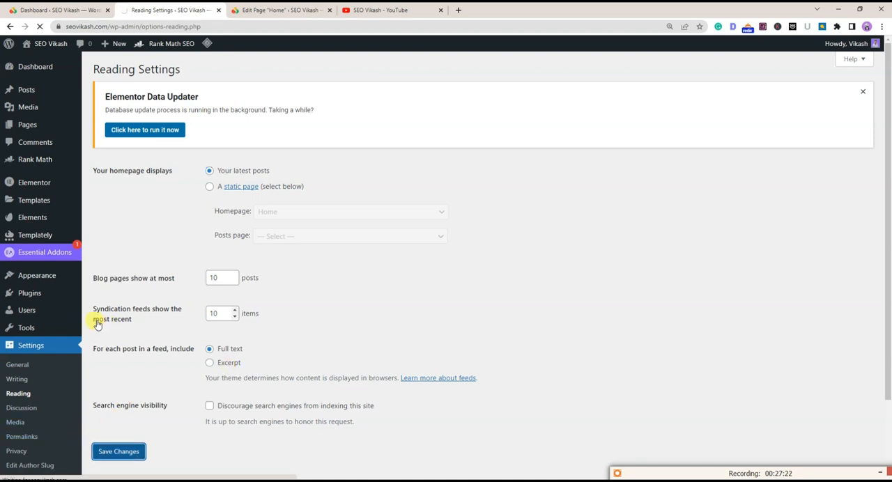
pyautogui.moveTo(21, 165)
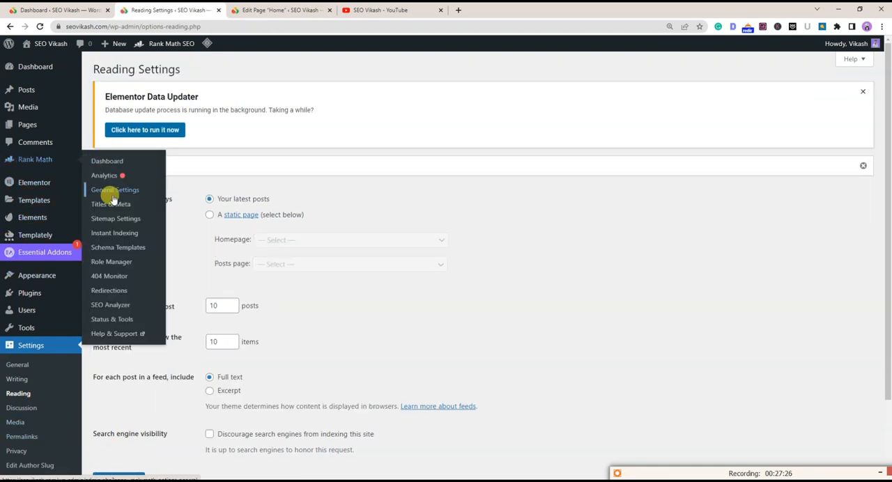
pyautogui.click(116, 190)
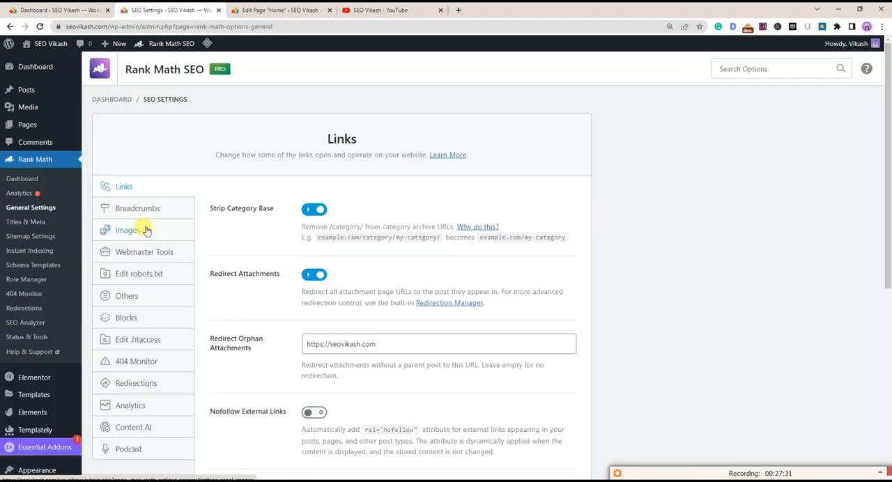
pyautogui.click(24, 222)
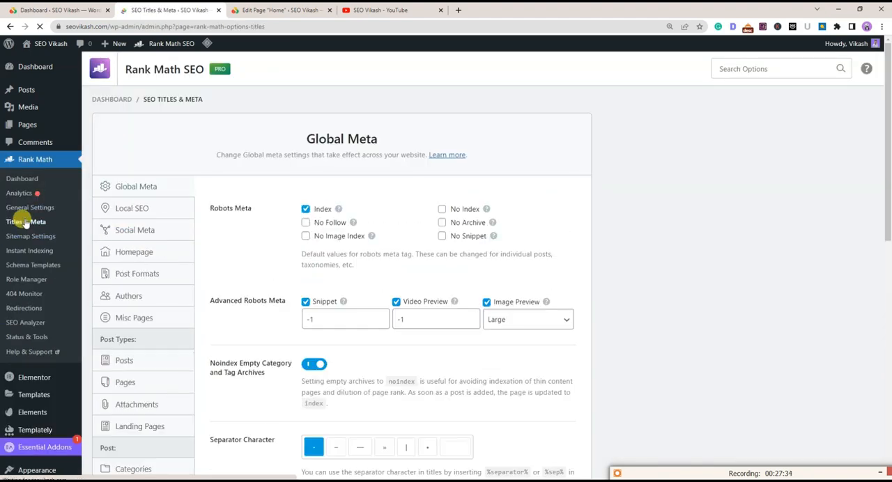
pyautogui.click(137, 254)
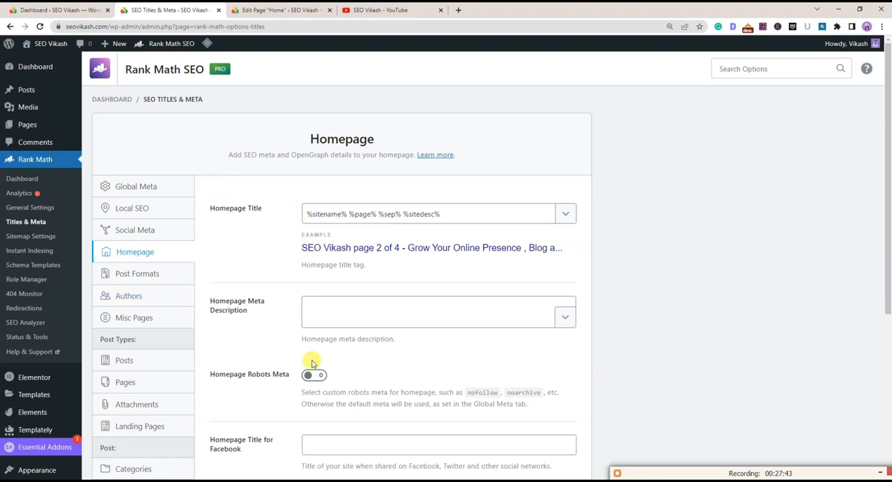
# Examine the Homepage Title variables, including site name, separator and site description, against the example title
pyautogui.click(305, 214)
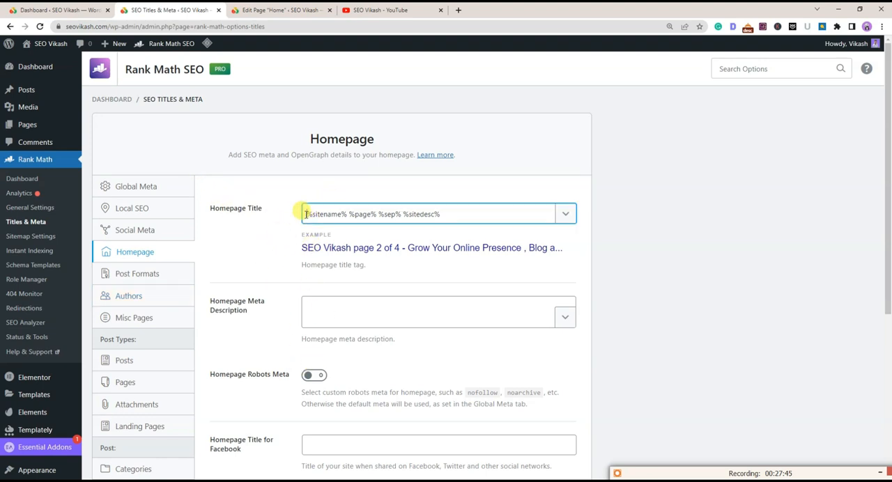
pyautogui.moveTo(315, 214); pyautogui.dragTo(339, 215)
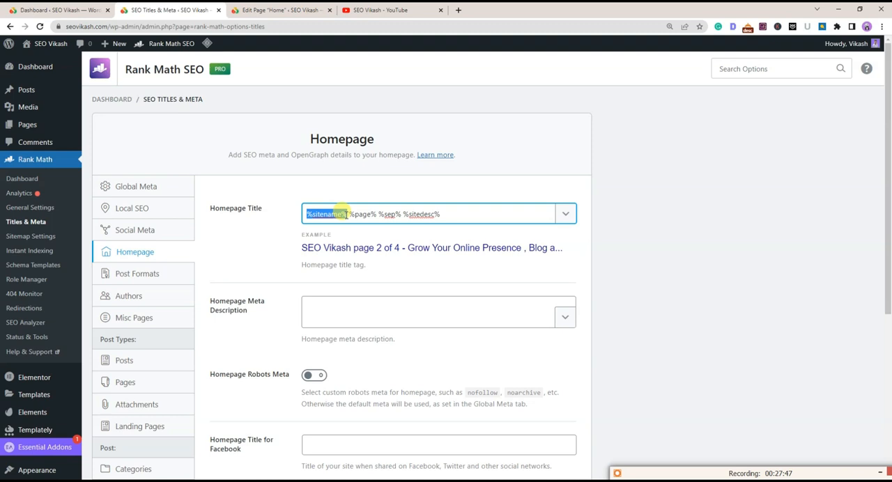
pyautogui.click(289, 222)
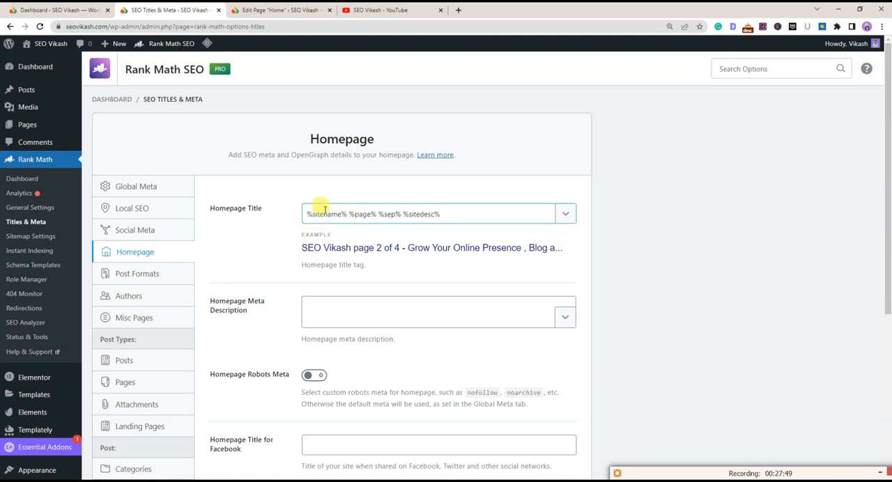
pyautogui.moveTo(293, 255); pyautogui.dragTo(358, 247)
pyautogui.click(267, 236)
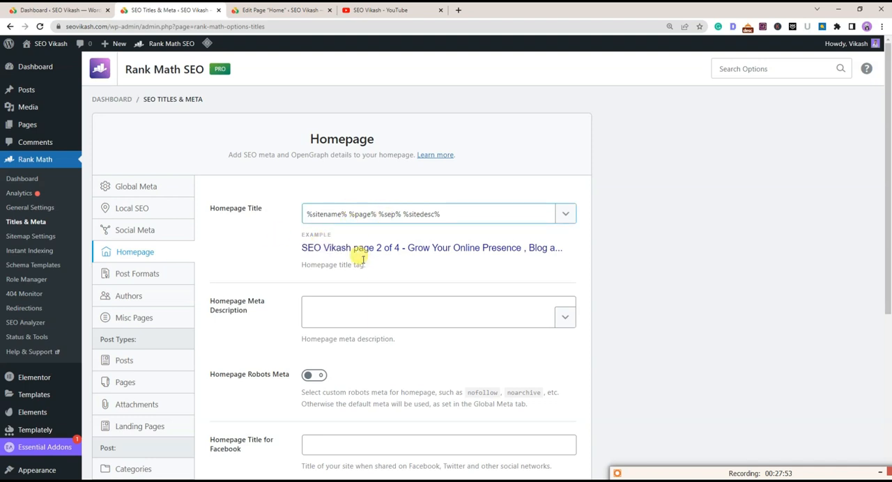
pyautogui.moveTo(448, 215); pyautogui.dragTo(373, 212)
pyautogui.click(265, 232)
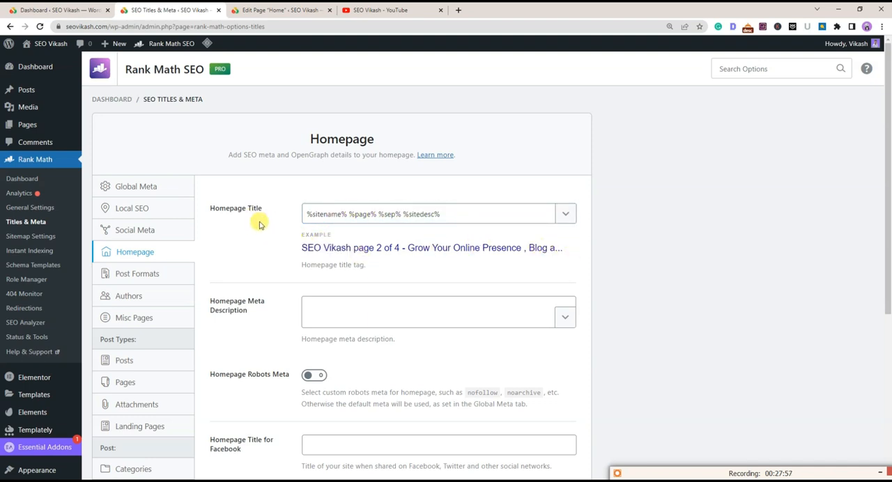
# Replace the Homepage Title variables with "Seovikash.com- Best SEO Guide" and check the example title
pyautogui.moveTo(438, 208); pyautogui.dragTo(280, 224)
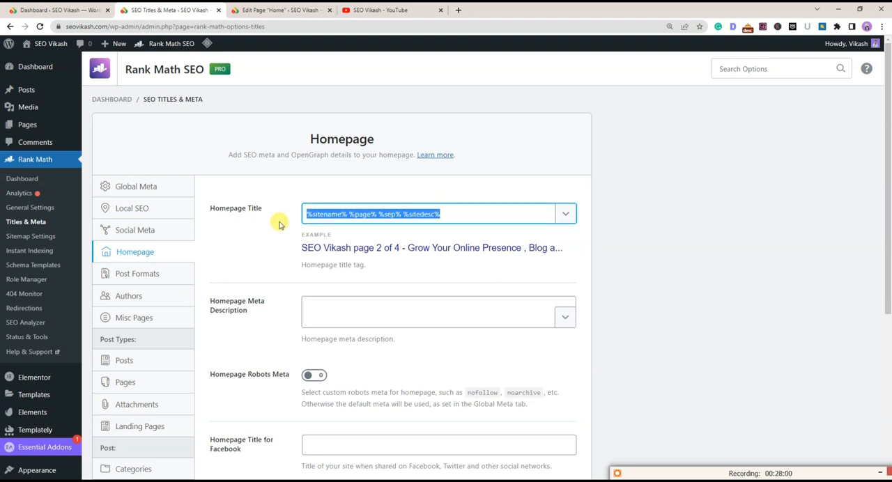
pyautogui.press('BackSpace')
pyautogui.write('Seovikash.com- Best SEo Guide')
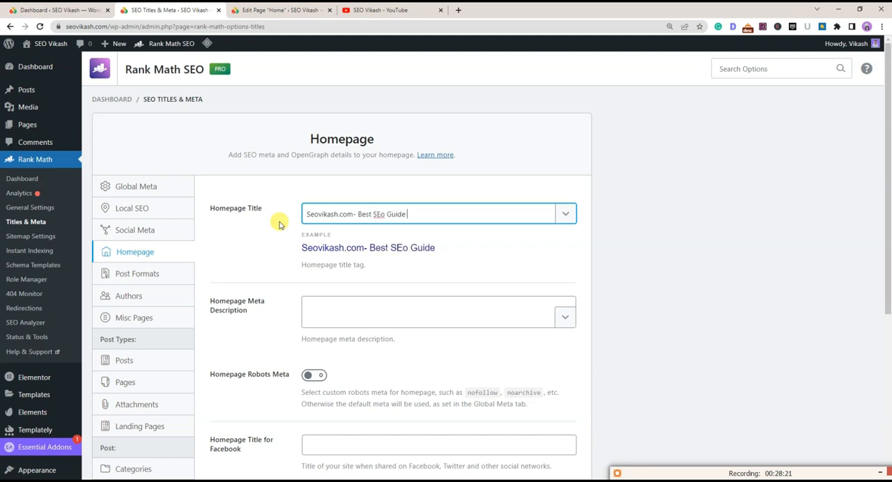
pyautogui.click(385, 215)
pyautogui.press('BackSpace')
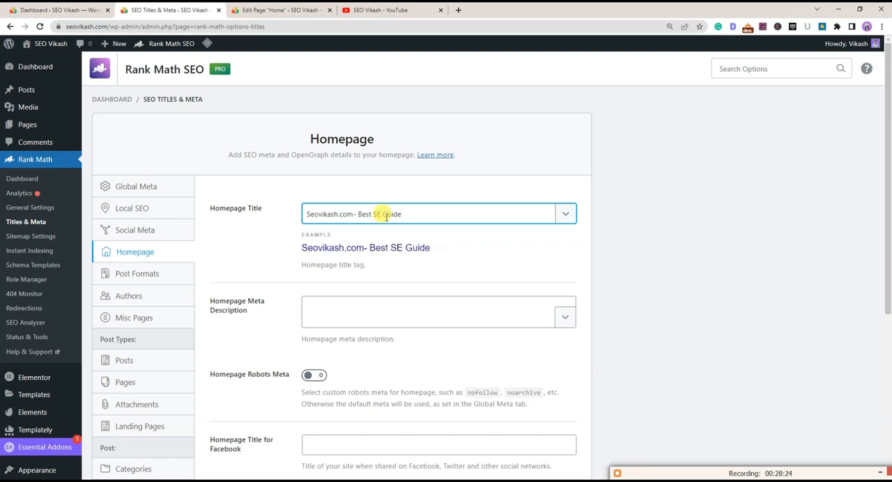
pyautogui.click(486, 244)
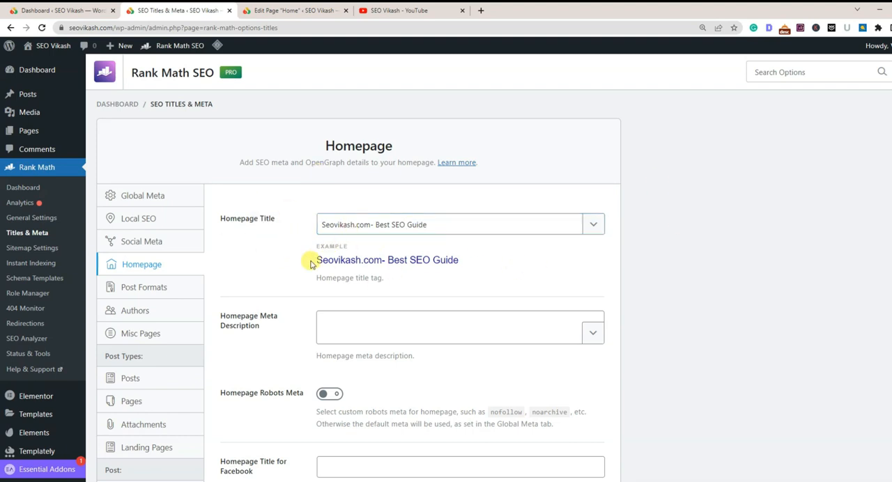
pyautogui.moveTo(315, 259); pyautogui.dragTo(464, 261)
pyautogui.click(478, 258)
pyautogui.moveTo(307, 255); pyautogui.dragTo(460, 265)
pyautogui.click(492, 262)
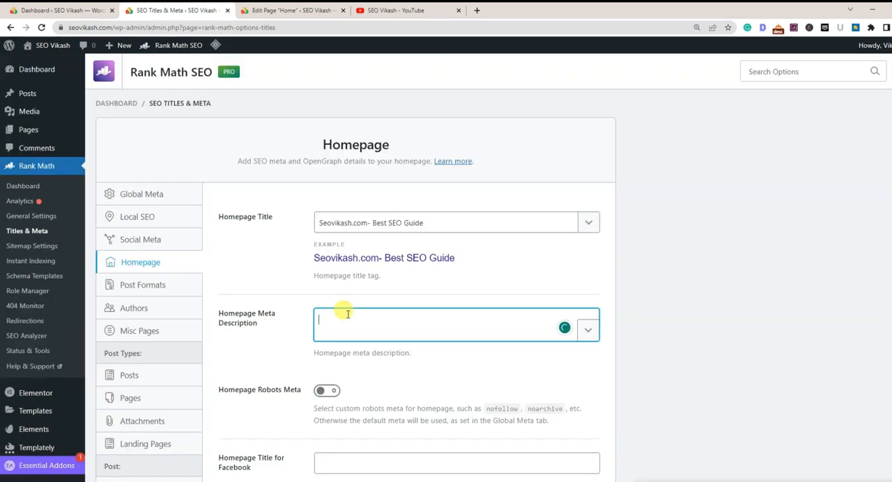
# Write the Homepage Meta Description "At Seovikash.com we provide the best SEO guide and blogging tips", applying the spelling and grammar corrections
pyautogui.write('At')
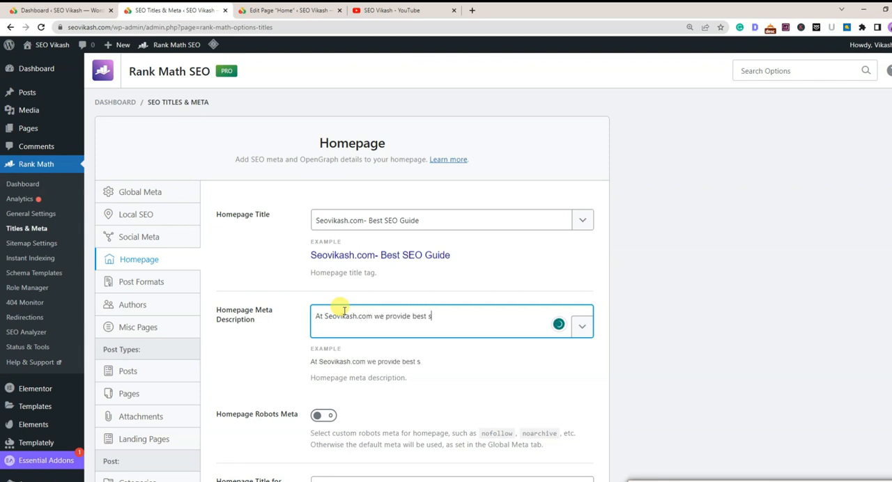
pyautogui.write('guide and blogging ti')
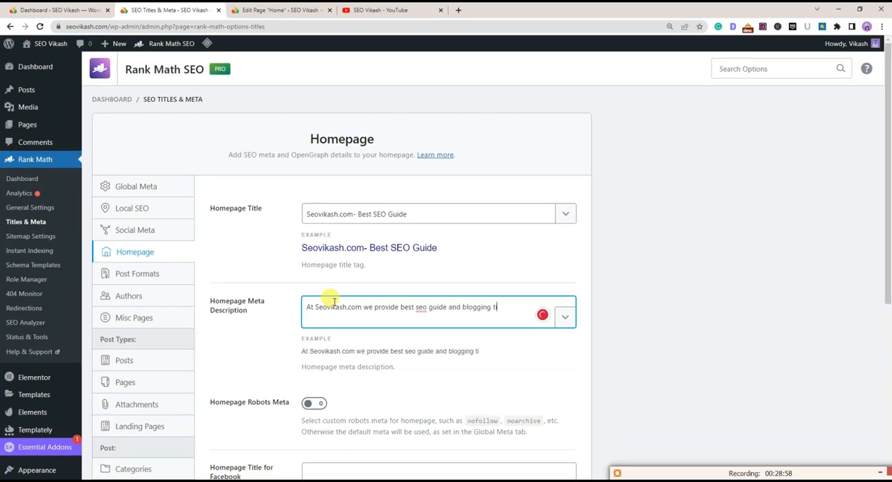
pyautogui.write('s')
pyautogui.click(284, 320)
pyautogui.click(429, 314)
pyautogui.rightClick(421, 309)
pyautogui.click(421, 325)
pyautogui.scroll(-2, 252, 340)
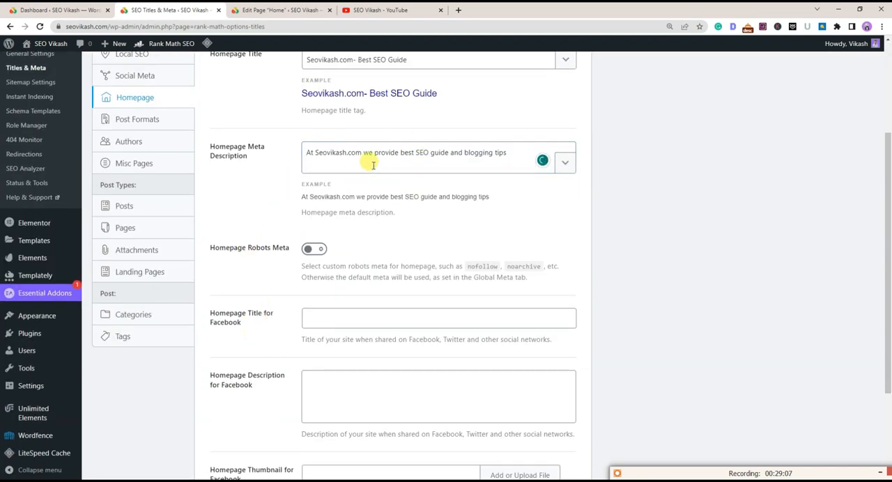
pyautogui.scroll(2, 366, 165)
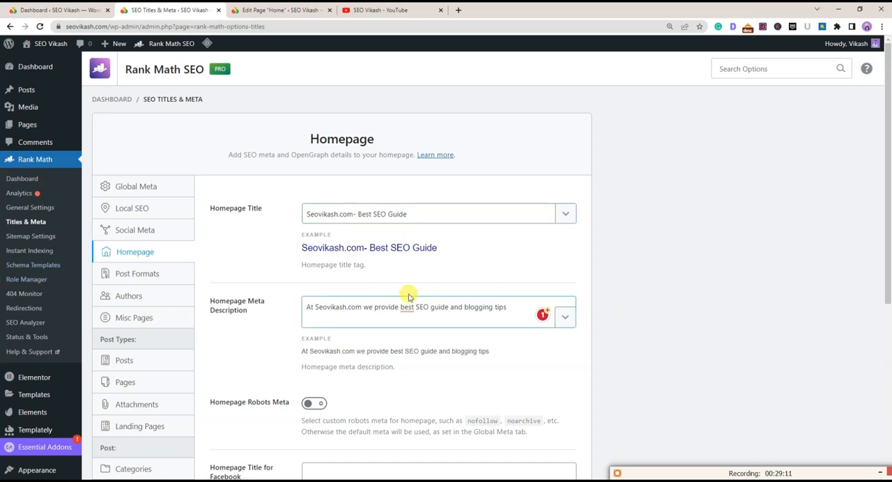
pyautogui.moveTo(406, 307)
pyautogui.click(483, 337)
# Turn on custom Homepage Robots Meta, leaving Index selected, and save the homepage settings
pyautogui.scroll(-2, 304, 334)
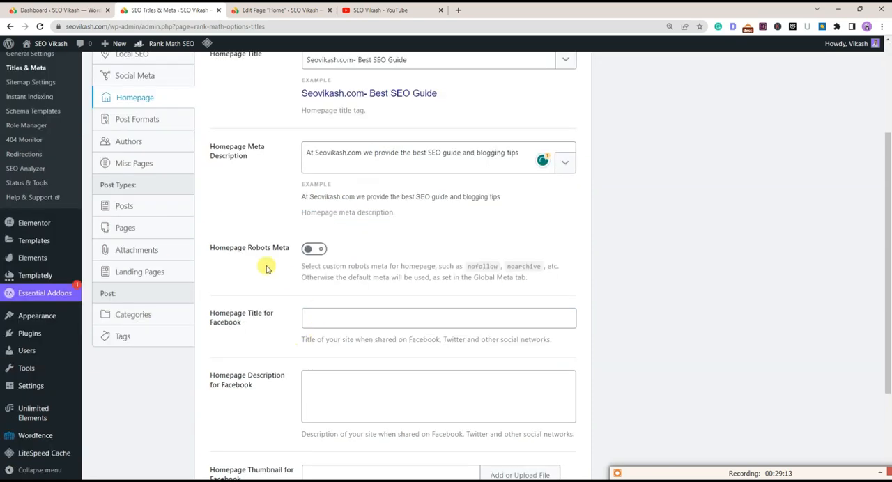
pyautogui.click(308, 249)
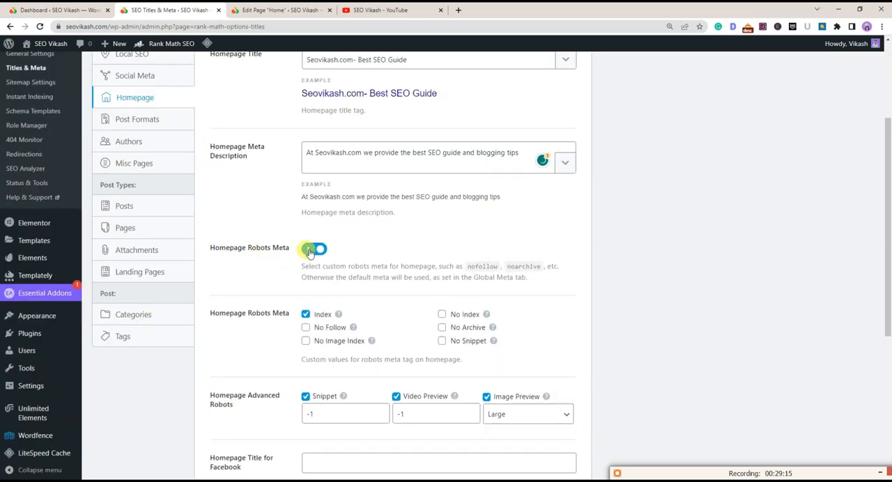
pyautogui.scroll(-2, 312, 180)
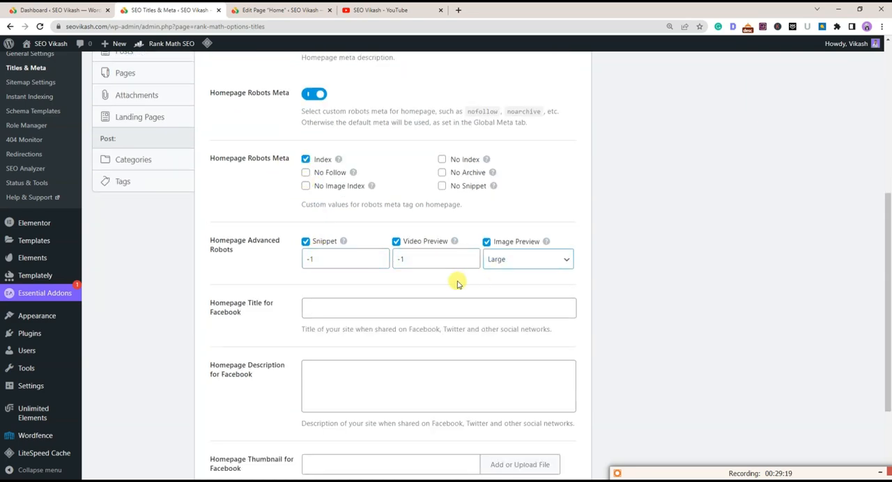
pyautogui.scroll(-2, 455, 283)
pyautogui.click(574, 416)
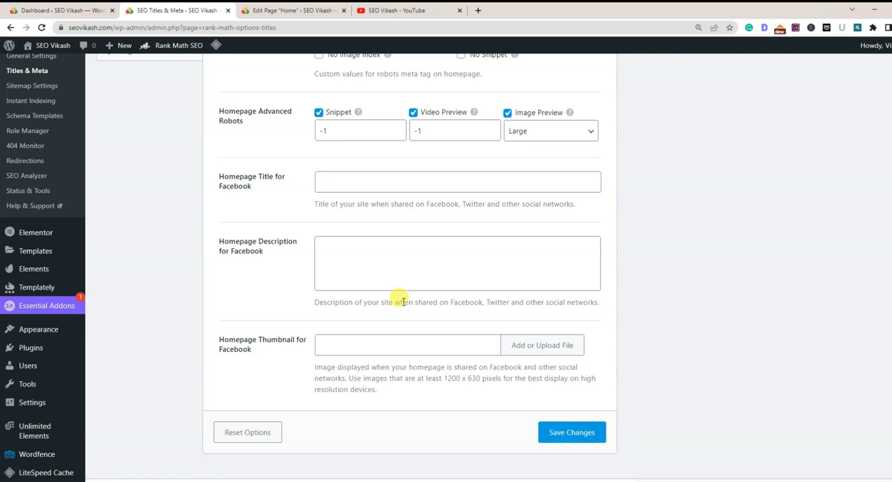
# Review the Post Formats archive titles, descriptions and robots meta, and save the section with its existing values
pyautogui.scroll(8, 425, 300)
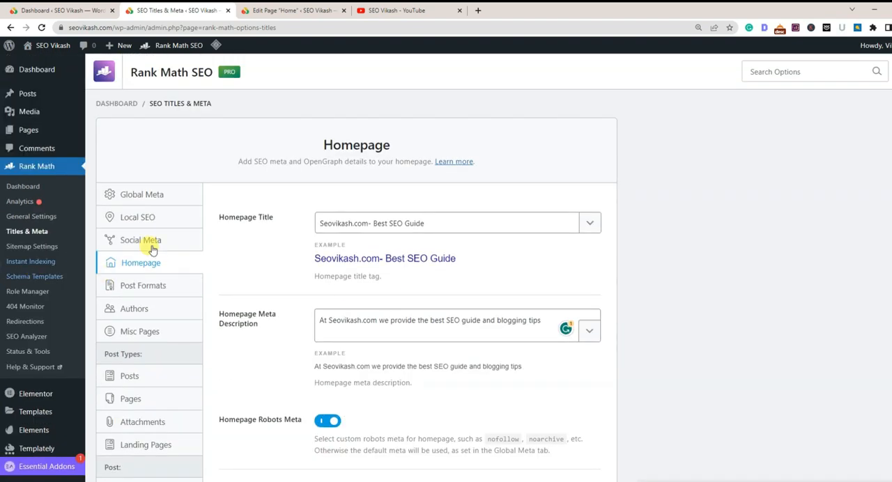
pyautogui.click(147, 287)
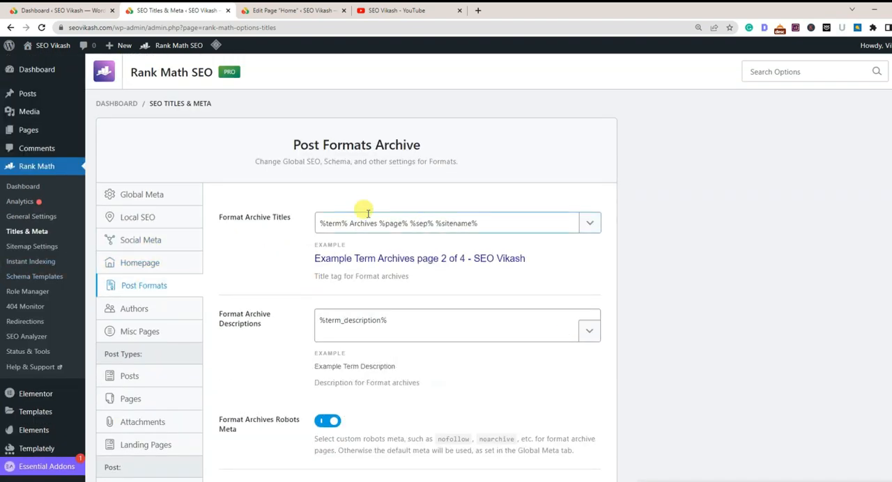
pyautogui.click(476, 227)
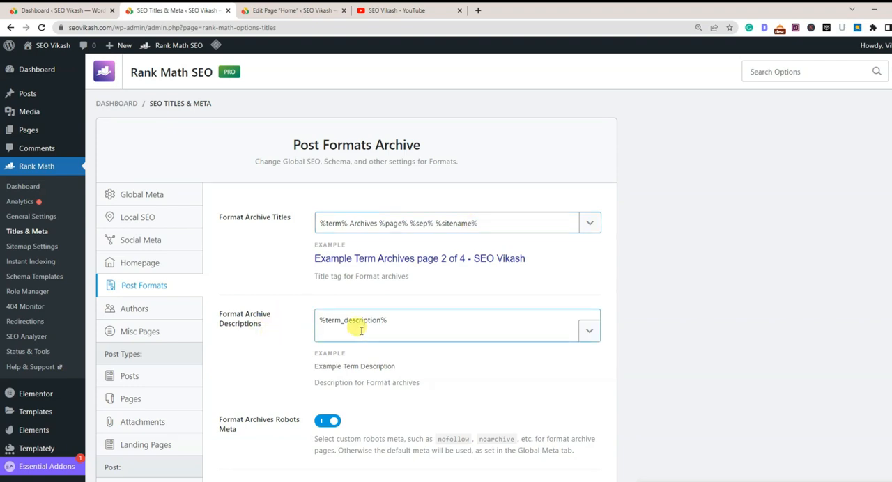
pyautogui.click(394, 323)
pyautogui.scroll(-2, 394, 323)
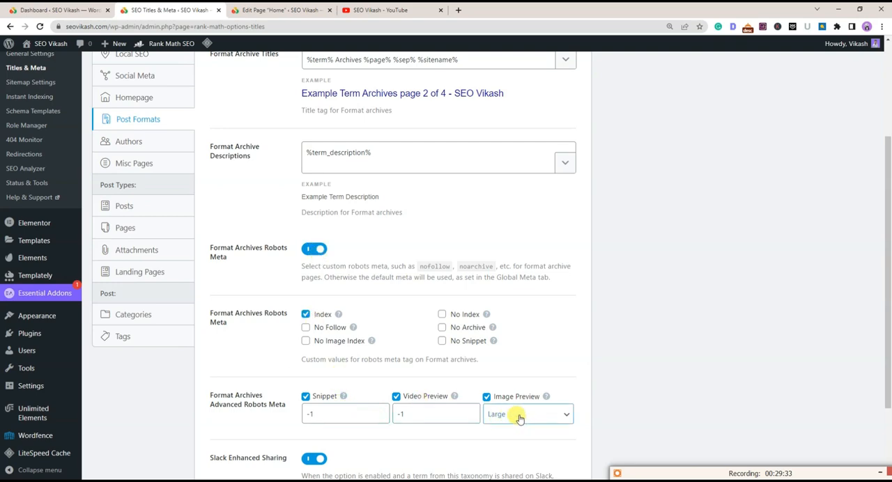
pyautogui.scroll(-2, 517, 414)
pyautogui.click(543, 414)
# Open the Authors settings, keep Author Archives enabled, and examine the author base and robots meta options
pyautogui.click(129, 296)
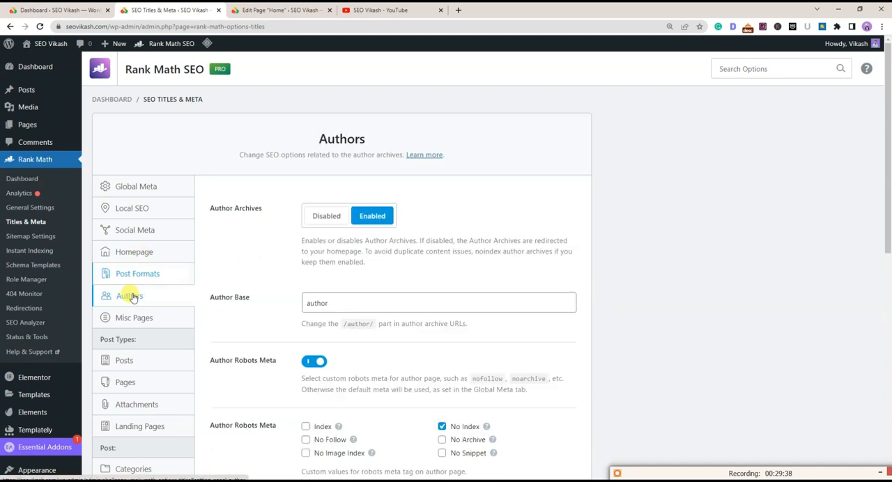
pyautogui.click(367, 218)
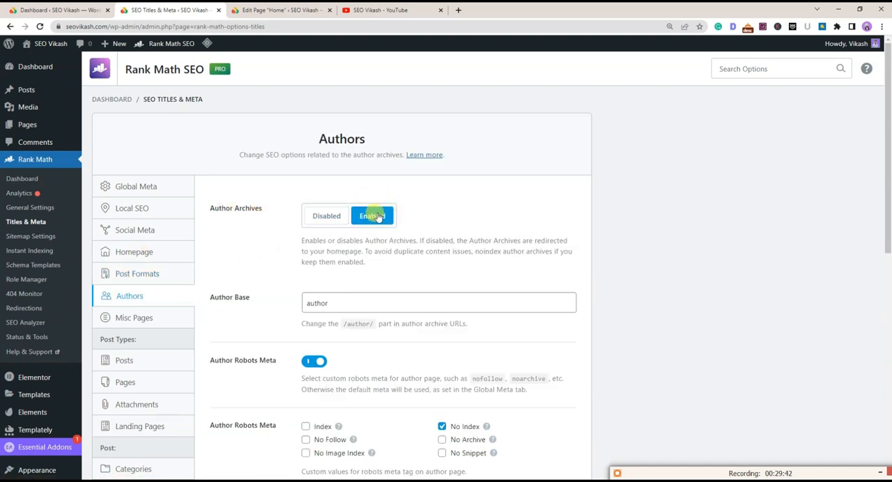
pyautogui.scroll(-2, 373, 237)
pyautogui.scroll(2, 299, 255)
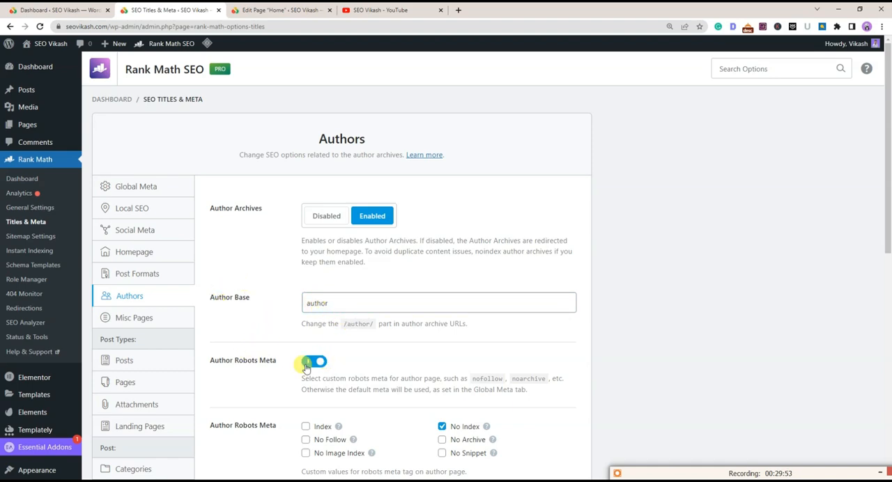
# Examine the Authors settings for author archives, the No Index robots meta, advanced robots, archive title, archive description and Slack sharing
pyautogui.scroll(-2, 345, 361)
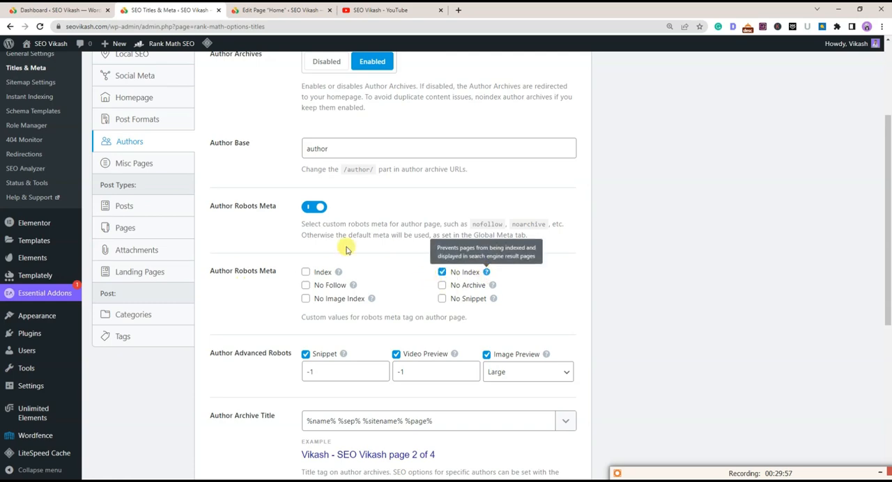
pyautogui.scroll(2, 209, 199)
pyautogui.moveTo(209, 208); pyautogui.dragTo(269, 214)
pyautogui.scroll(-4, 269, 214)
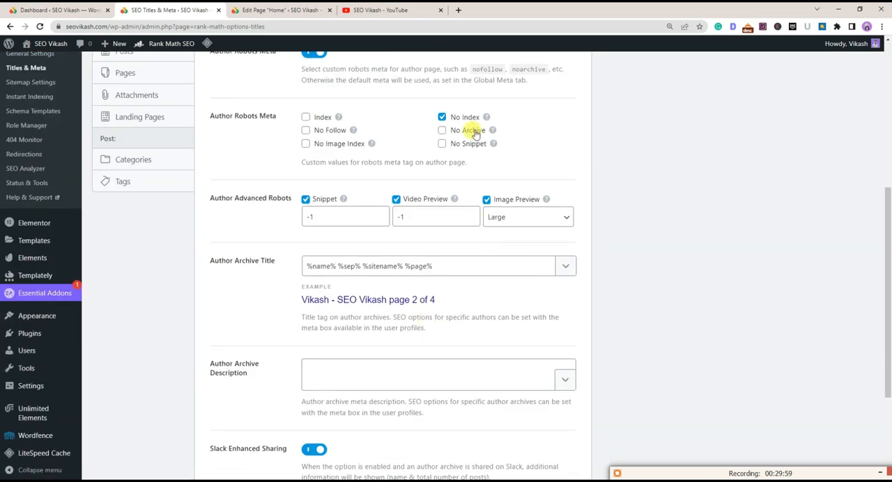
pyautogui.scroll(2, 435, 125)
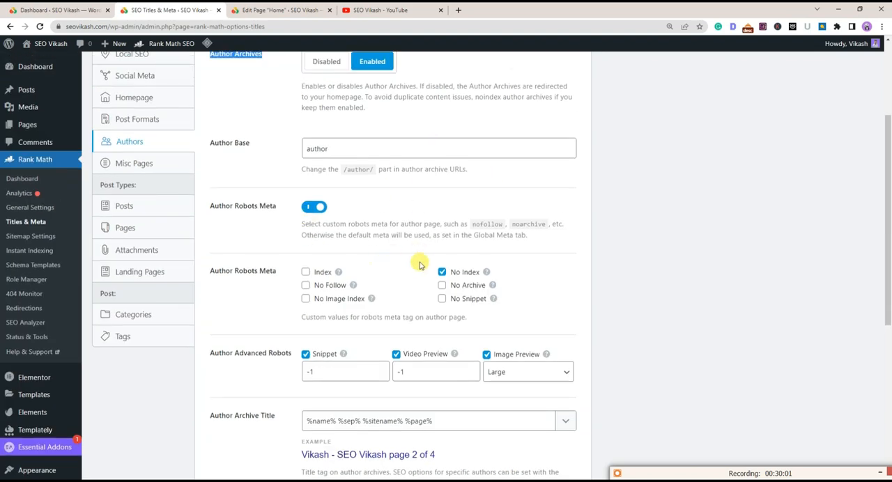
pyautogui.scroll(-2, 434, 284)
pyautogui.scroll(2, 444, 262)
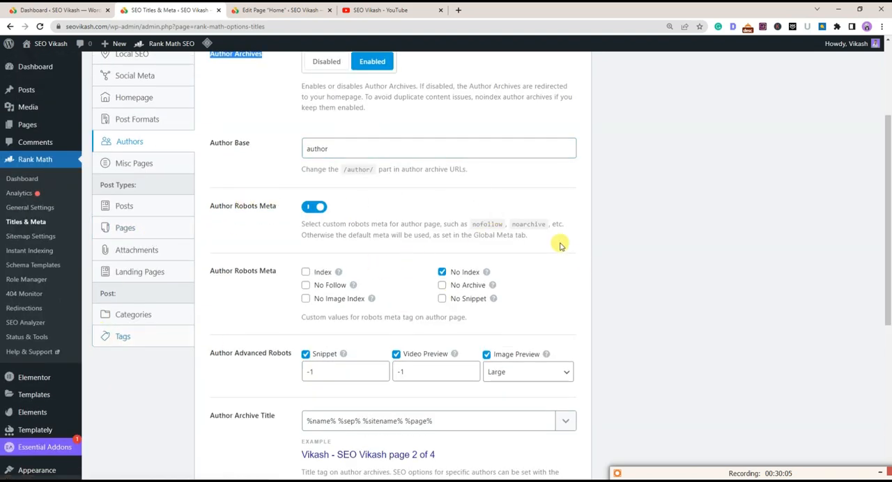
pyautogui.scroll(2, 272, 241)
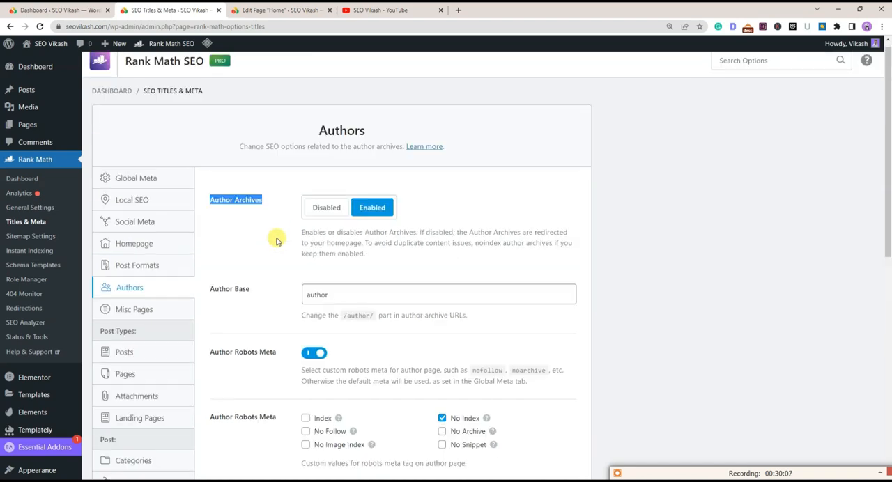
pyautogui.moveTo(209, 205); pyautogui.dragTo(239, 235)
pyautogui.click(239, 235)
pyautogui.scroll(-2, 547, 252)
pyautogui.scroll(-2, 446, 271)
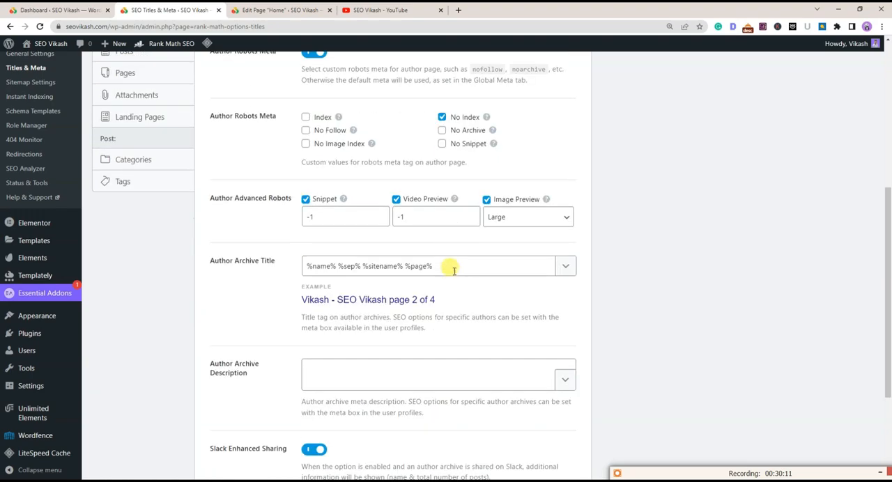
pyautogui.scroll(-3, 392, 300)
# Open the Misc Pages settings and review the date archives, 404 title, search results title and noindex options
pyautogui.scroll(6, 279, 210)
pyautogui.click(129, 164)
pyautogui.scroll(3, 273, 207)
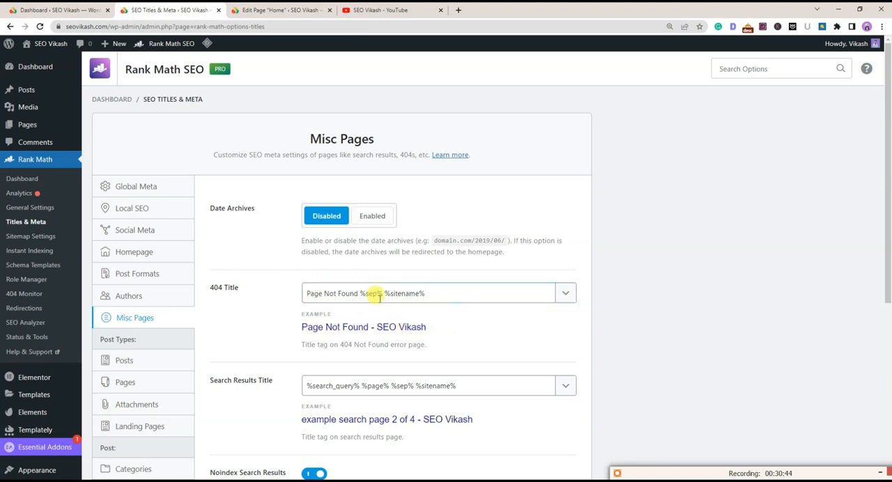
pyautogui.click(266, 296)
pyautogui.scroll(-2, 267, 295)
pyautogui.click(292, 180)
pyautogui.scroll(-2, 294, 217)
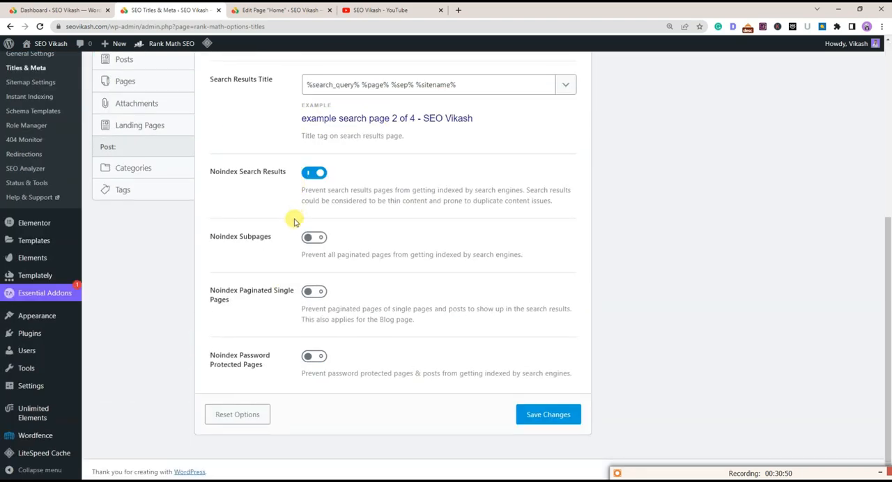
# Open the Posts settings and review the single post title, the single post description variable and the schema type
pyautogui.scroll(2, 294, 220)
pyautogui.click(122, 213)
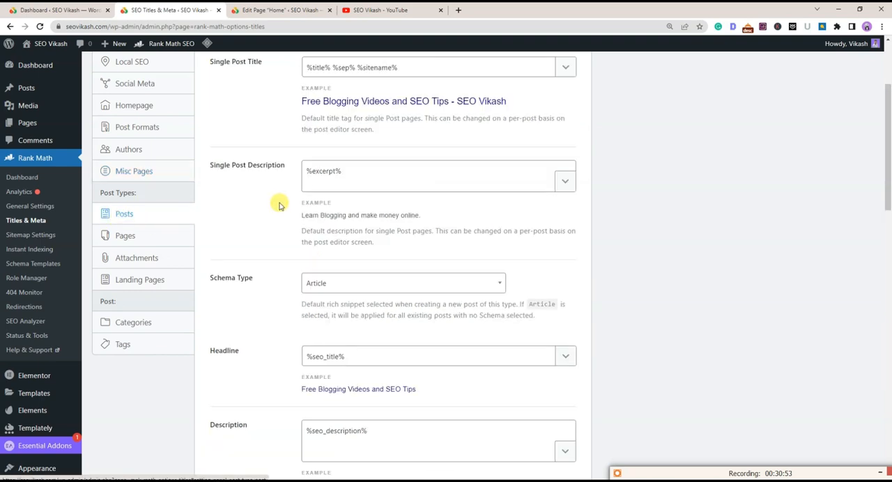
pyautogui.scroll(2, 279, 204)
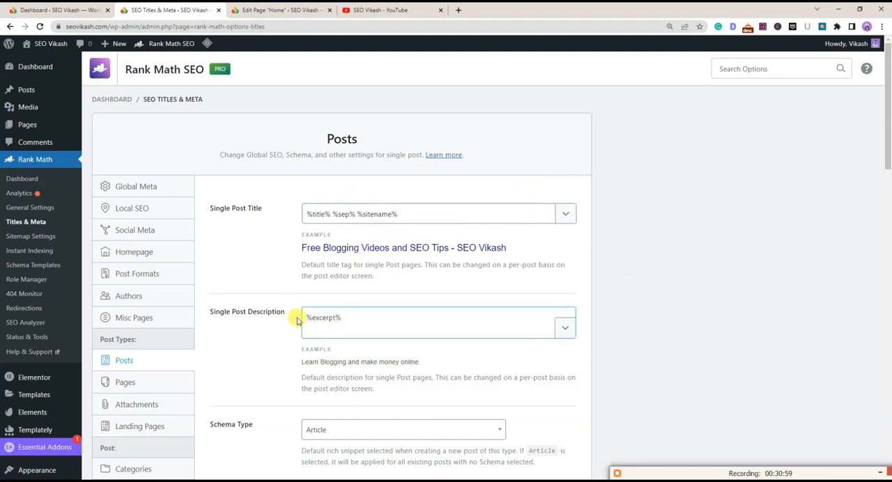
pyautogui.moveTo(351, 317); pyautogui.dragTo(297, 317)
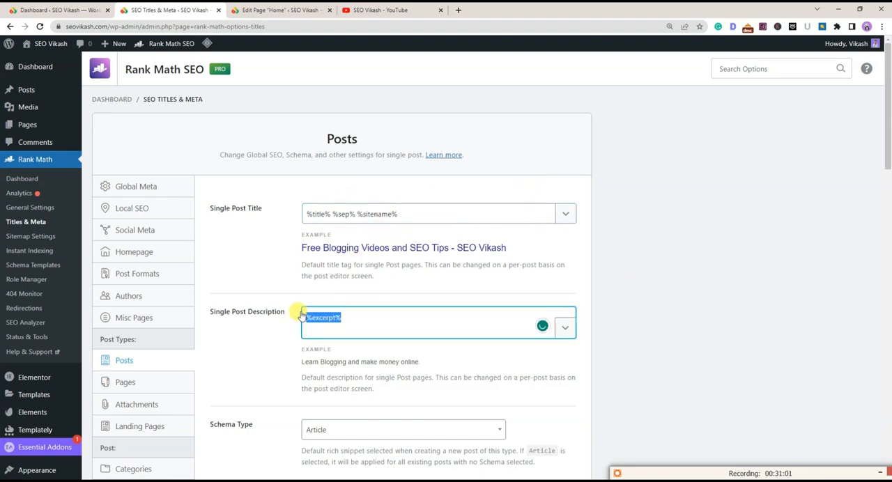
pyautogui.click(285, 324)
pyautogui.scroll(-1, 296, 316)
pyautogui.scroll(-3, 296, 316)
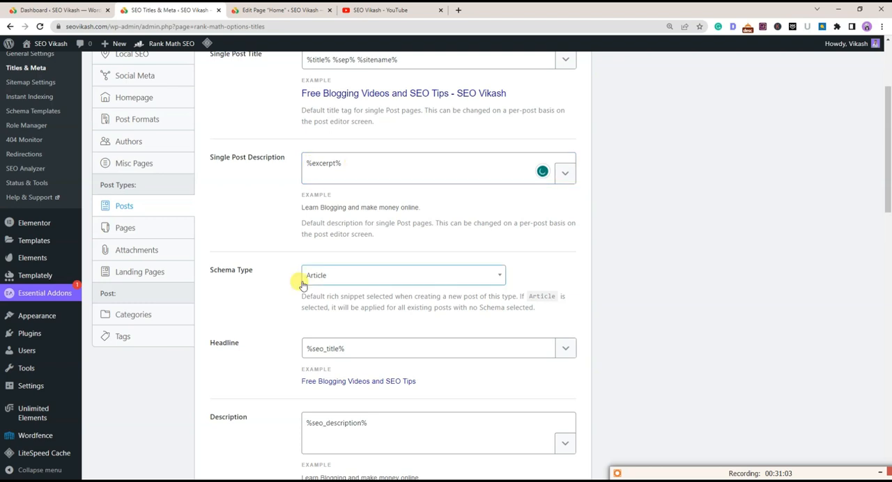
pyautogui.moveTo(352, 163); pyautogui.dragTo(295, 165)
pyautogui.click(284, 175)
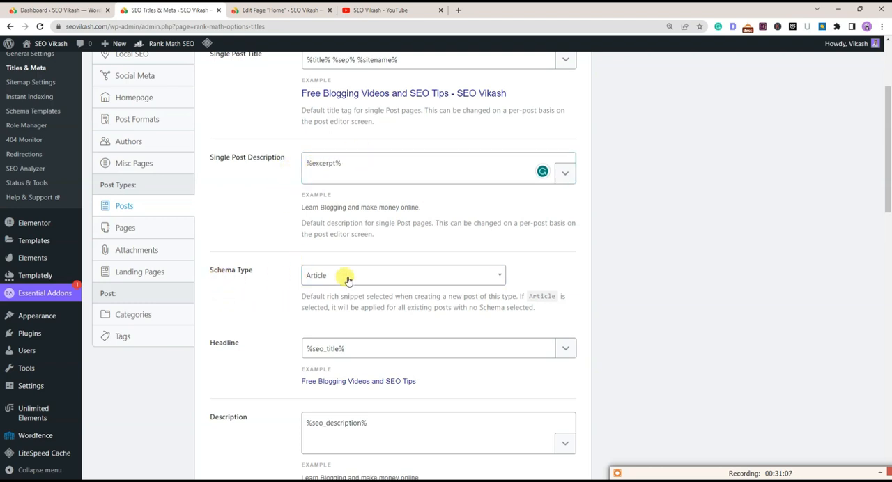
# Review the Posts headline, description, article type, video, robots meta, link suggestion and primary taxonomy options
pyautogui.scroll(-3, 261, 285)
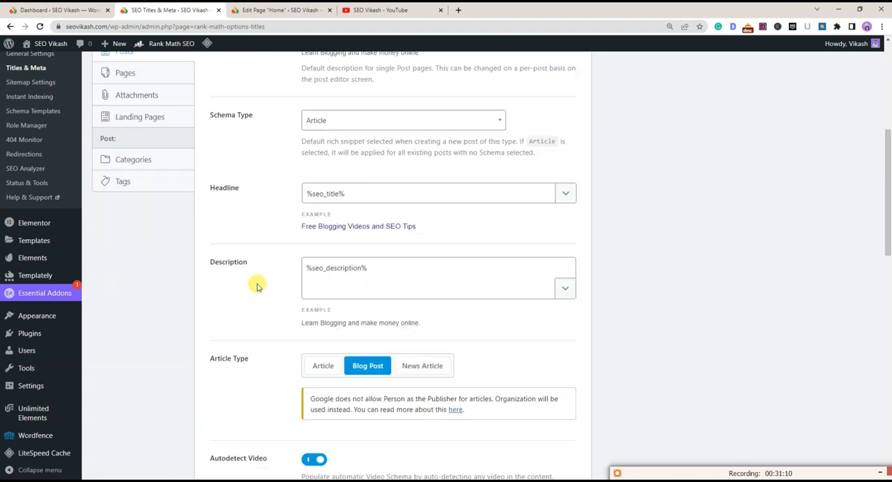
pyautogui.scroll(-3, 259, 317)
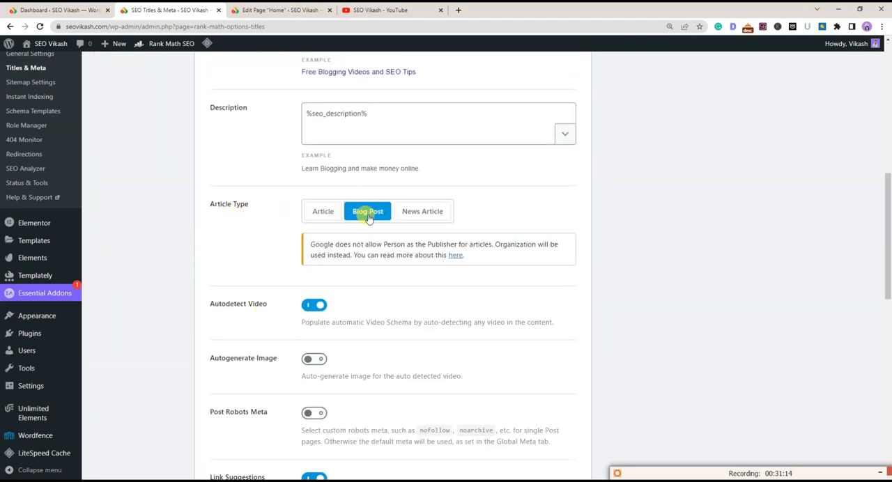
pyautogui.scroll(-3, 255, 292)
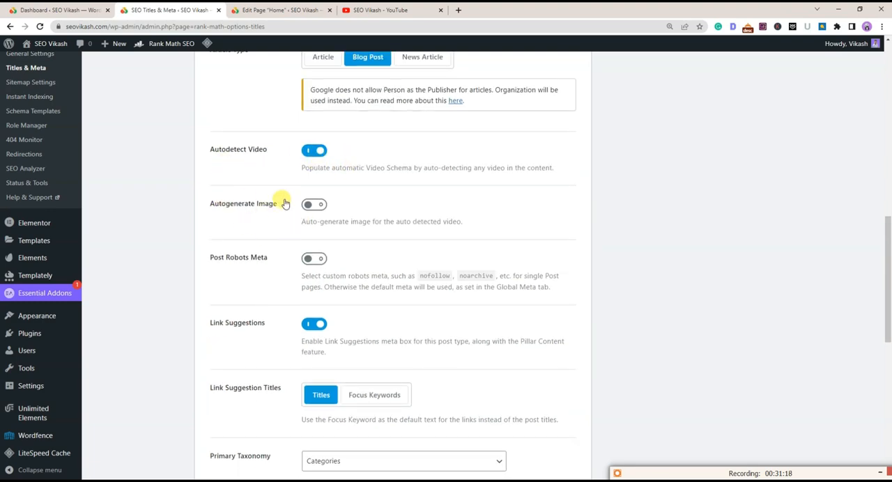
pyautogui.scroll(-6, 285, 204)
pyautogui.moveTo(209, 146); pyautogui.dragTo(269, 147)
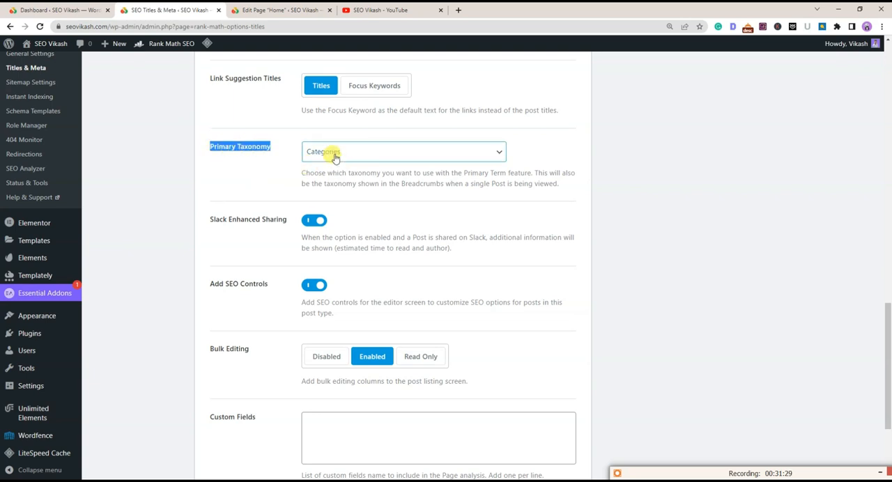
pyautogui.click(258, 211)
# Keep Bulk Editing set to Enabled in the Posts settings
pyautogui.scroll(-3, 275, 225)
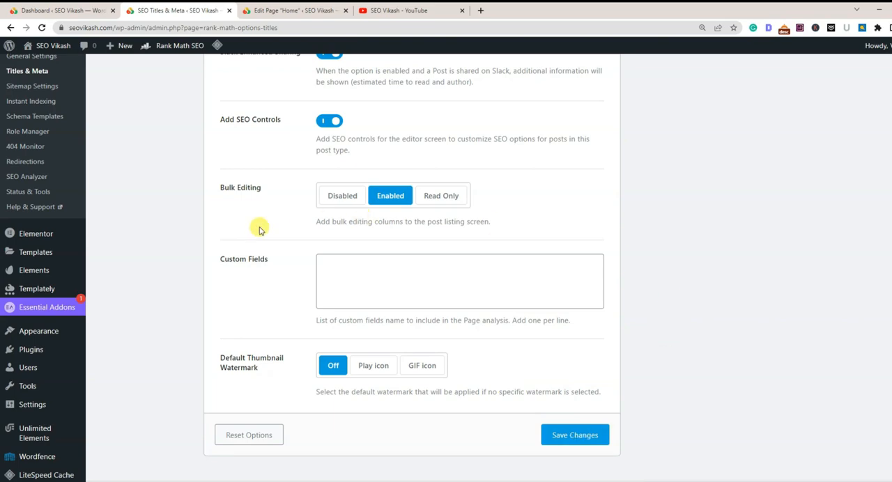
pyautogui.moveTo(219, 183); pyautogui.dragTo(262, 191)
pyautogui.click(382, 198)
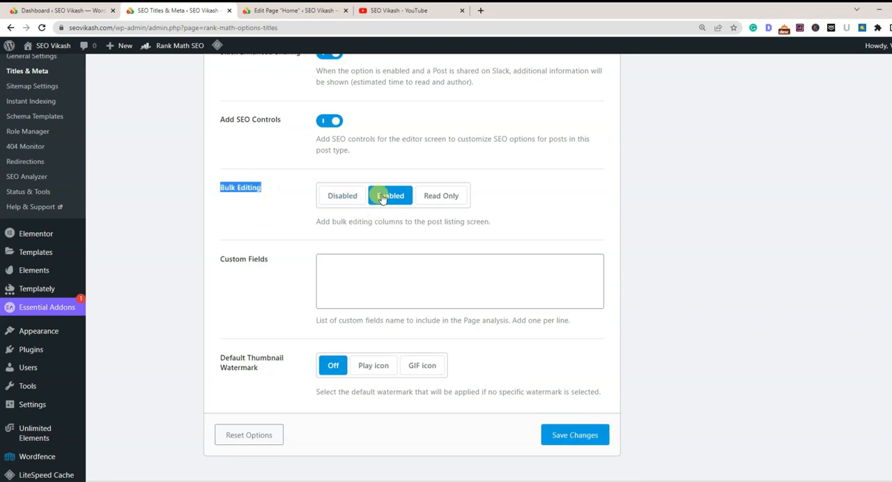
# Open the Pages settings and review the single page title, description, schema type, article type and video options
pyautogui.scroll(15, 348, 258)
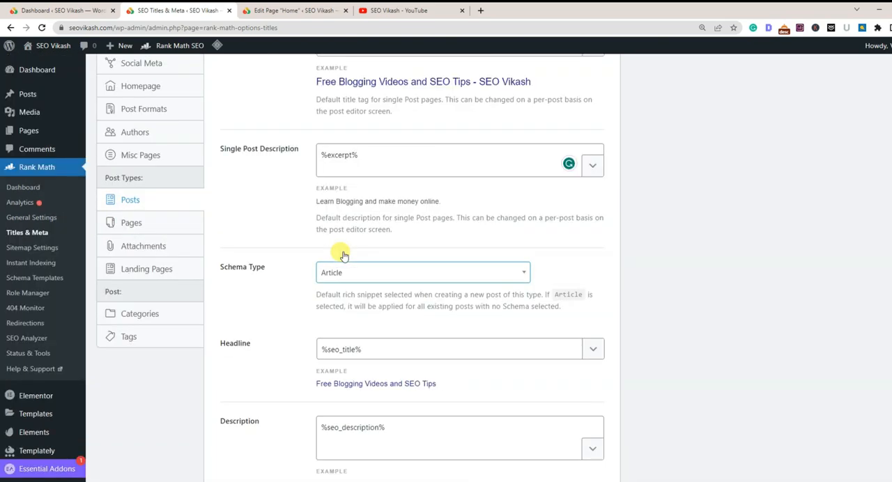
pyautogui.click(129, 223)
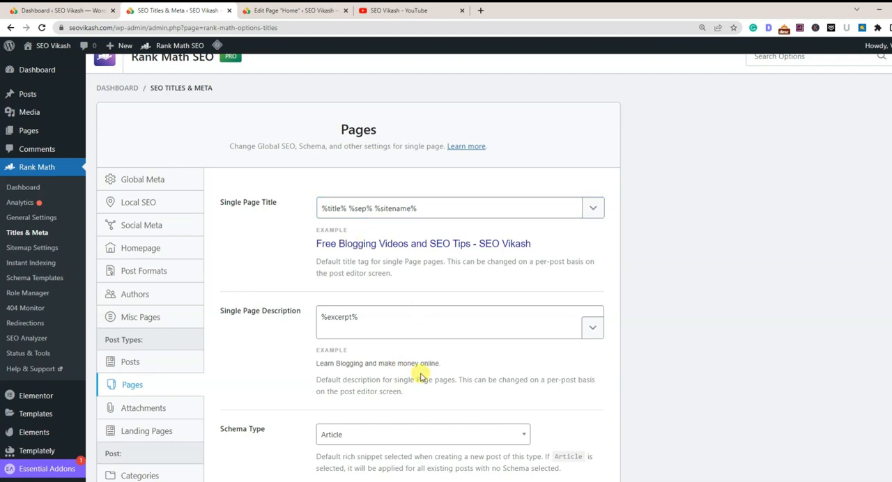
pyautogui.scroll(-3, 418, 376)
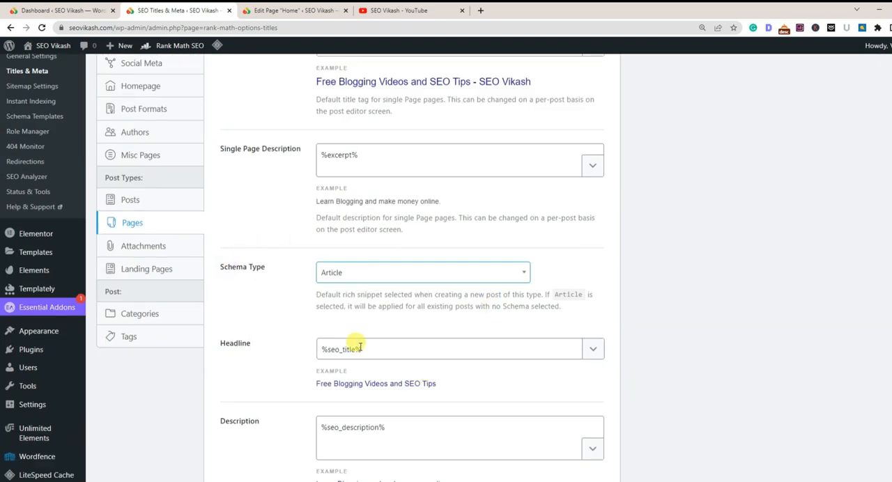
pyautogui.scroll(-3, 354, 371)
pyautogui.scroll(-3, 390, 363)
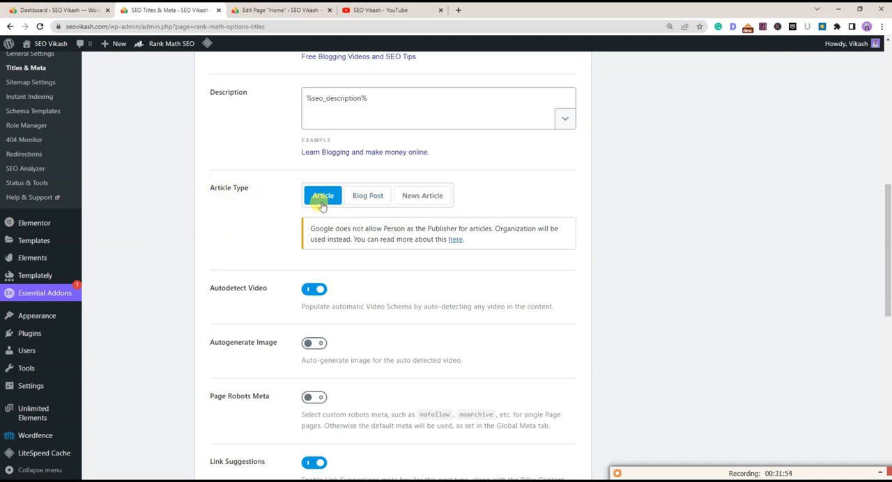
pyautogui.scroll(-2, 259, 155)
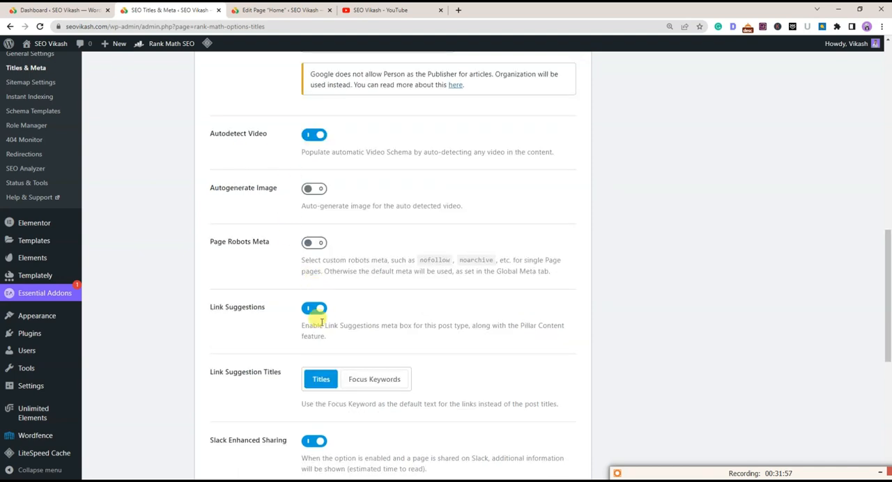
# Turn on custom Page Robots Meta in the Pages settings, leaving Index selected
pyautogui.moveTo(210, 241); pyautogui.dragTo(250, 244)
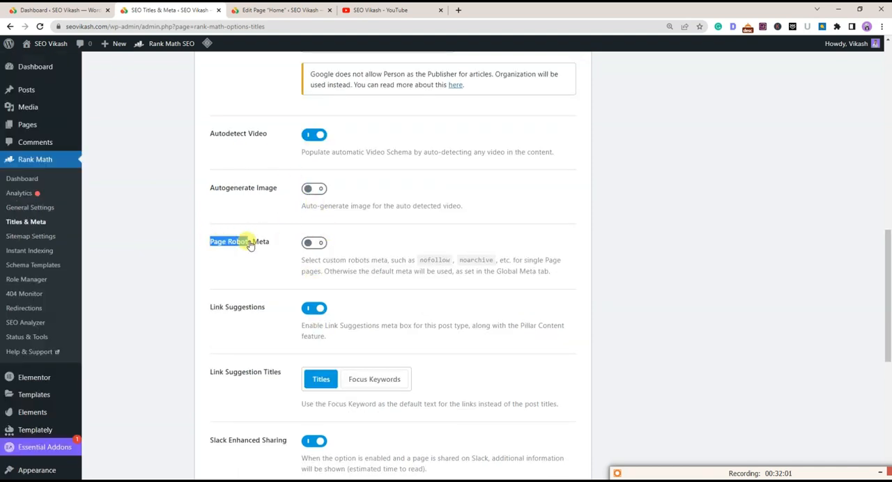
pyautogui.click(314, 243)
pyautogui.scroll(-2, 279, 273)
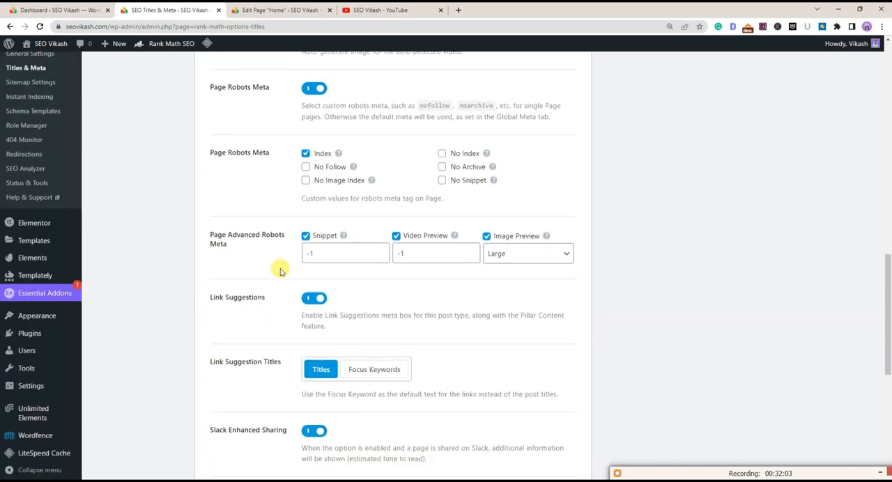
# Examine the remaining Pages options, including link suggestions, Slack sharing, SEO controls, bulk editing, custom fields and thumbnail watermark
pyautogui.scroll(-4, 255, 249)
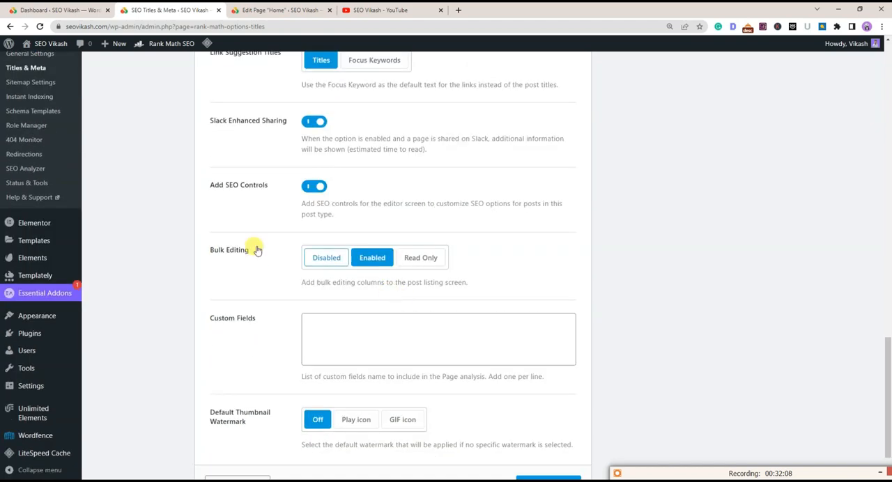
pyautogui.scroll(-1, 391, 260)
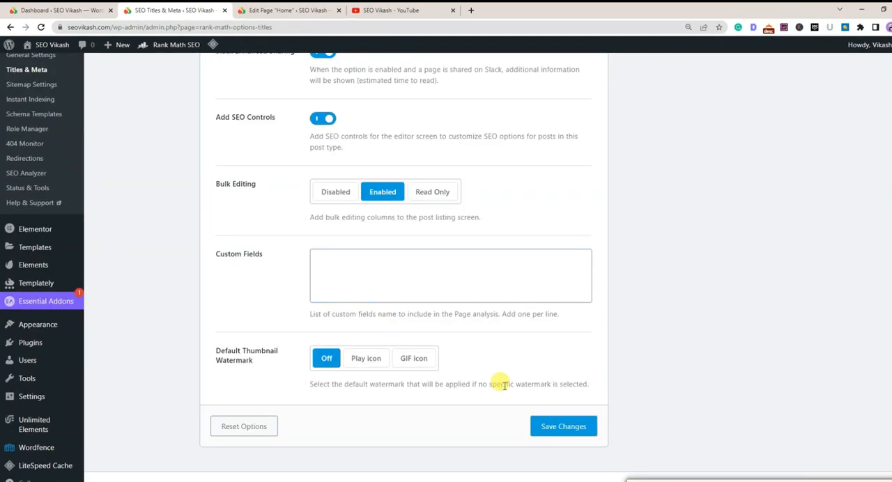
pyautogui.scroll(4, 383, 238)
pyautogui.scroll(-4, 384, 238)
pyautogui.scroll(2, 322, 242)
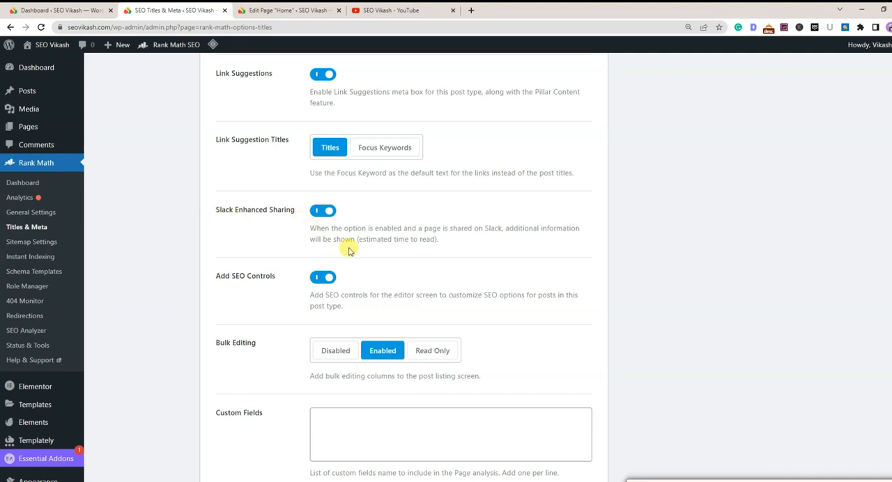
pyautogui.scroll(1, 372, 254)
pyautogui.scroll(3, 372, 254)
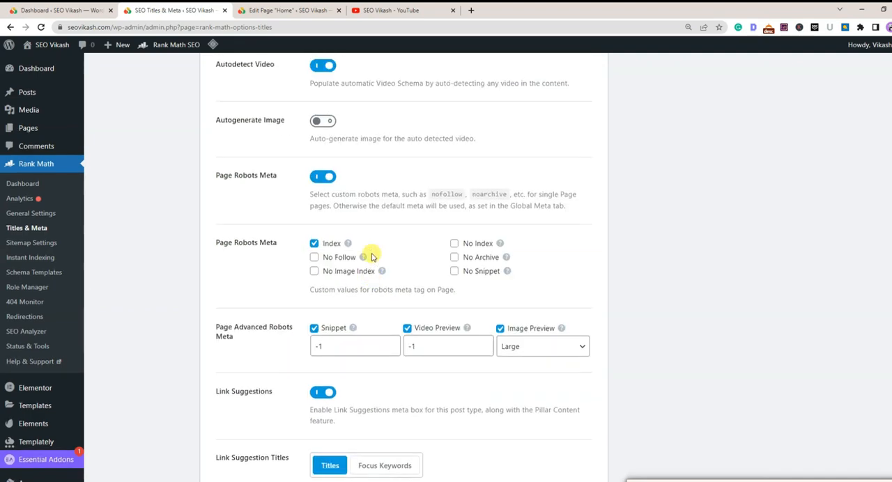
pyautogui.scroll(-3, 371, 257)
pyautogui.scroll(-3, 372, 258)
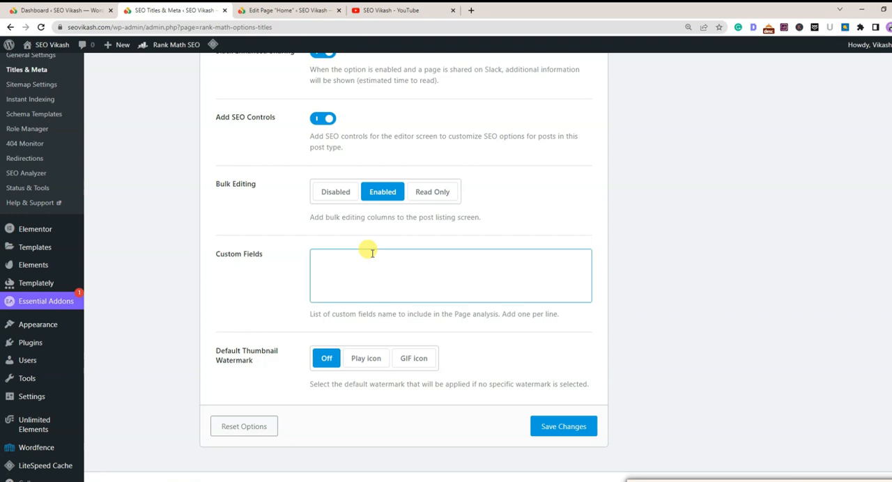
# Check the Attachments settings, and open the Landing Pages settings to review the title, description, schema type and video options
pyautogui.scroll(15, 372, 254)
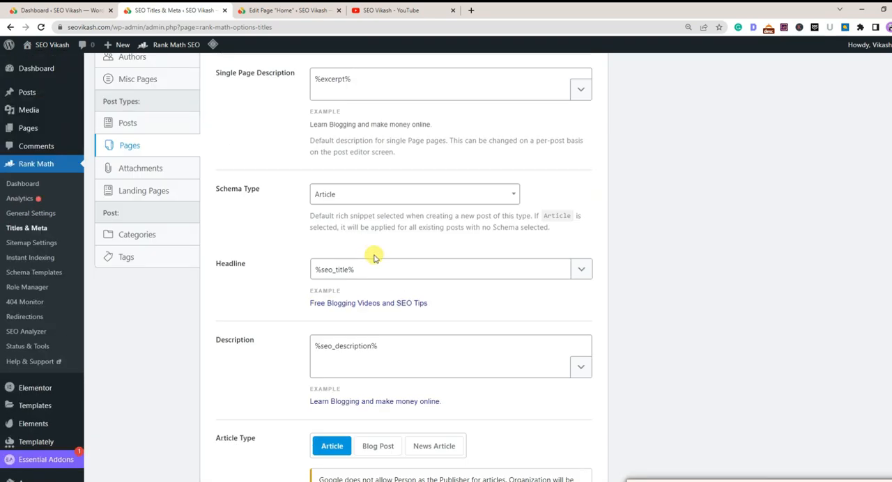
pyautogui.click(145, 168)
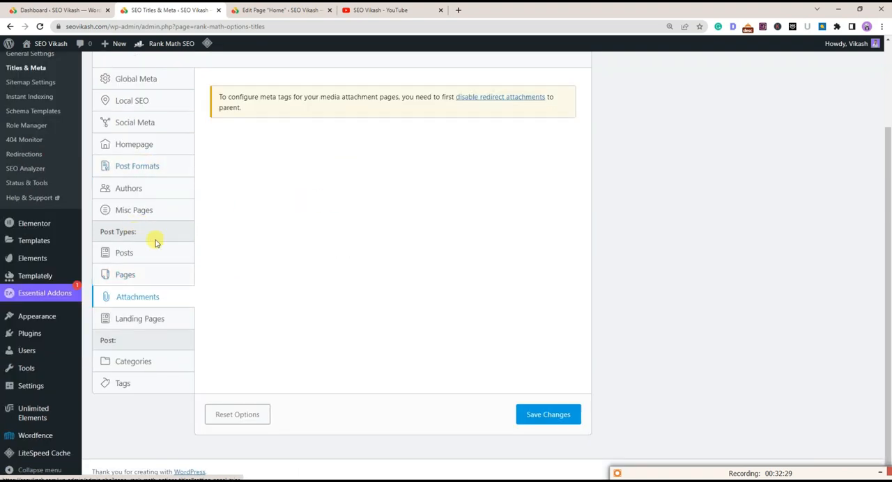
pyautogui.click(134, 320)
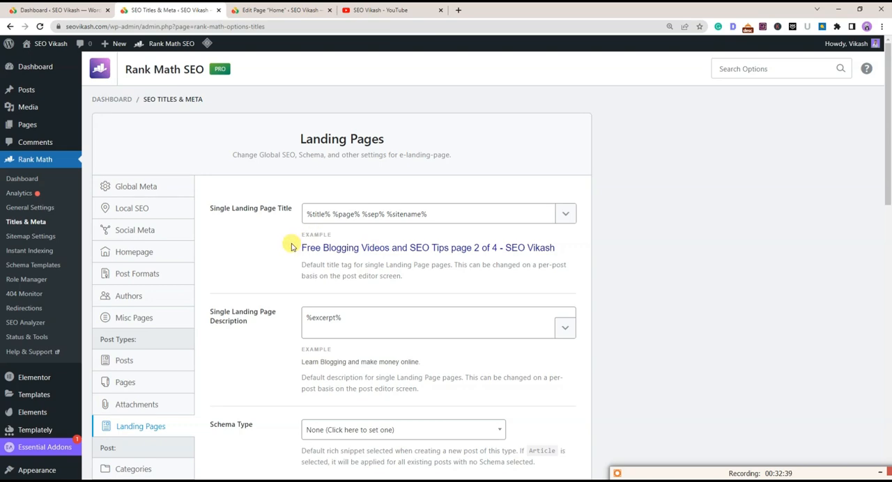
pyautogui.scroll(-4, 307, 230)
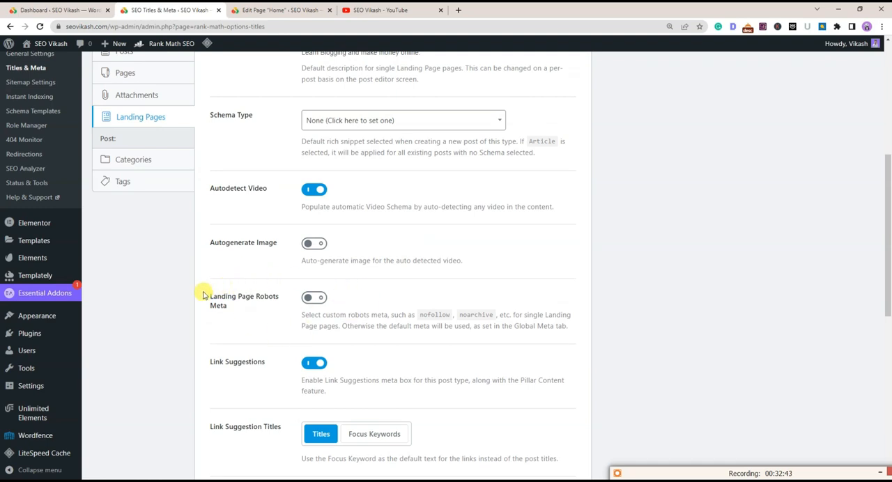
# Turn on custom Landing Page Robots Meta to inspect its options, and switch it back off
pyautogui.moveTo(204, 296); pyautogui.dragTo(234, 309)
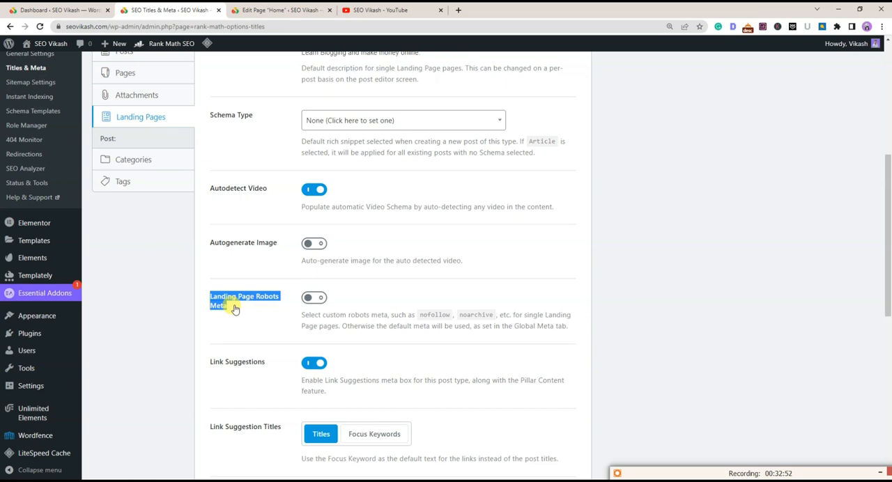
pyautogui.click(235, 310)
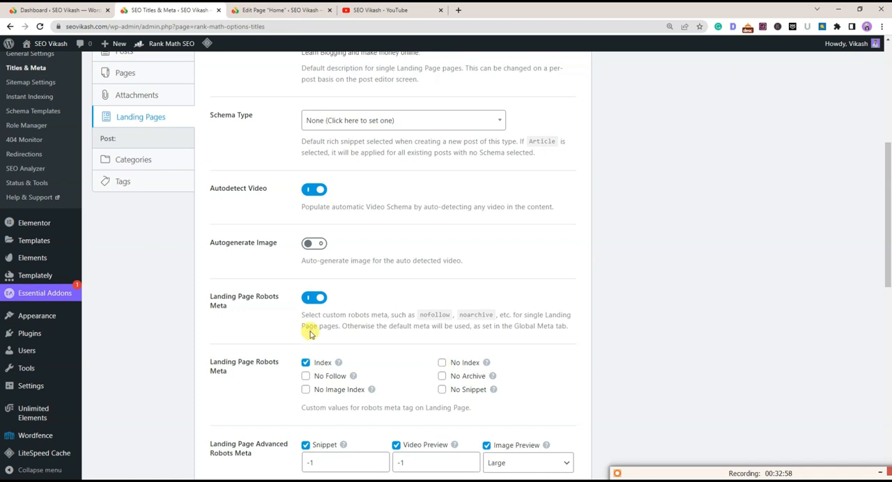
pyautogui.moveTo(213, 295); pyautogui.dragTo(253, 309)
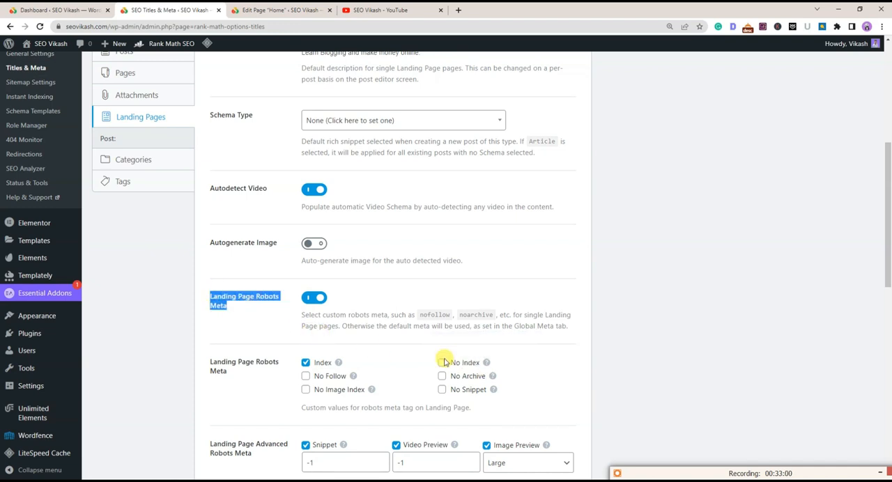
pyautogui.click(313, 297)
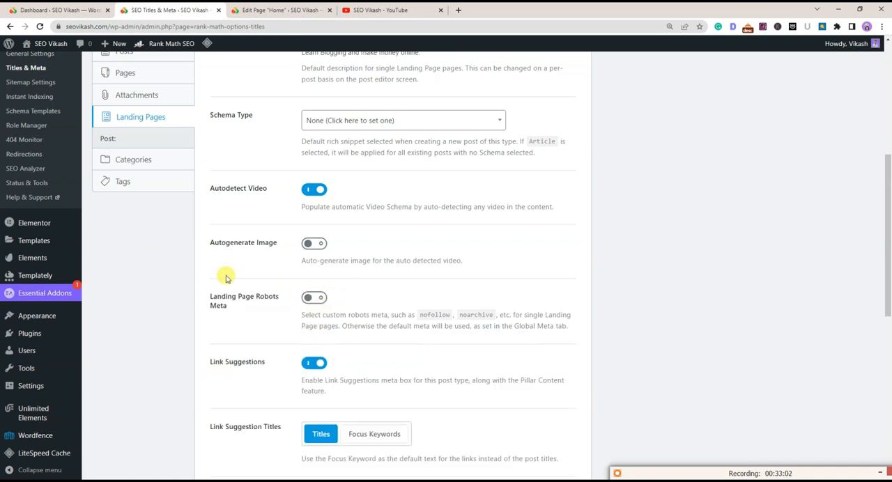
# Skim the other Landing Pages options, and open the Categories settings to review the archive title and description templates
pyautogui.scroll(-4, 314, 302)
pyautogui.scroll(-2, 314, 299)
pyautogui.scroll(11, 313, 295)
pyautogui.scroll(-2, 313, 296)
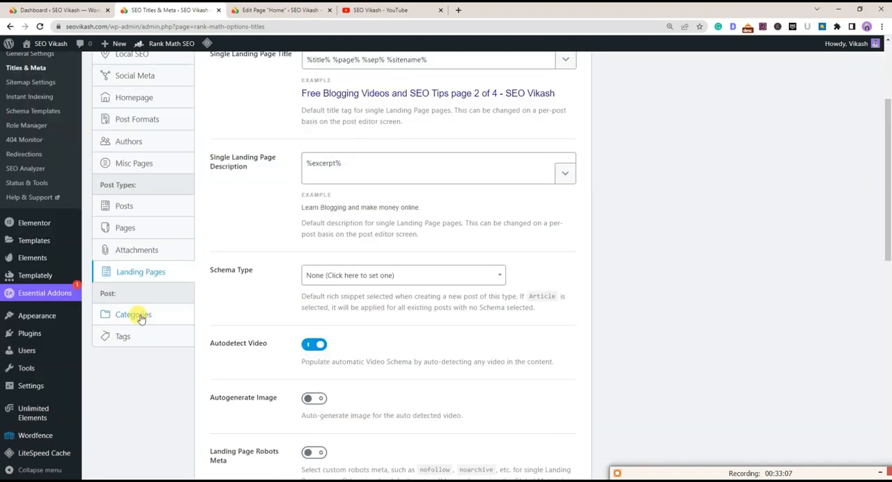
pyautogui.click(140, 317)
pyautogui.scroll(2, 209, 272)
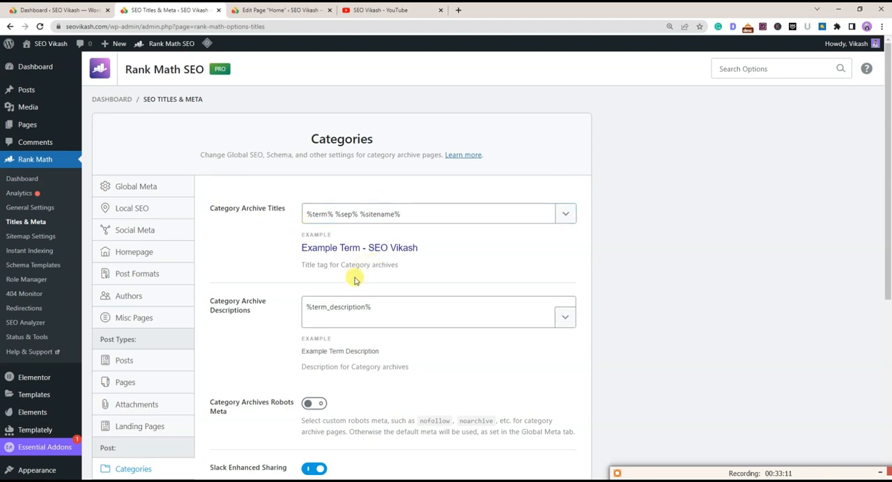
pyautogui.scroll(-2, 354, 276)
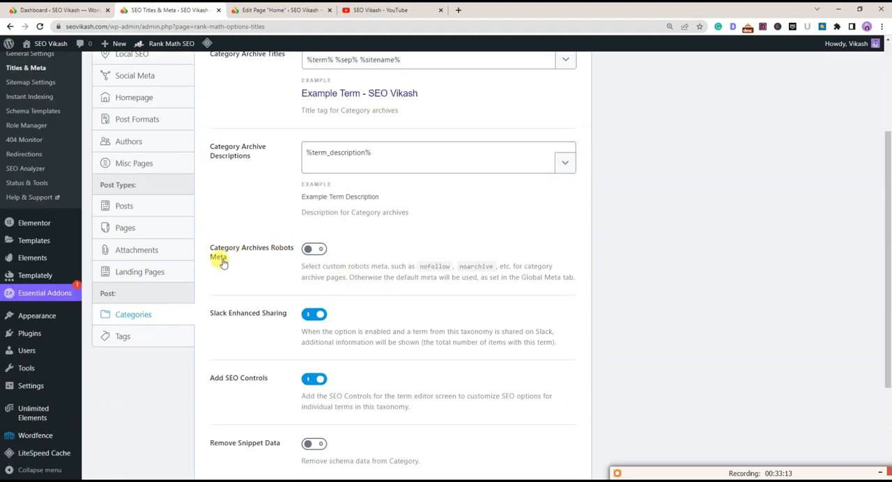
# Turn on custom Category Archives Robots Meta, leaving Index selected, and look over the remaining category options
pyautogui.click(314, 248)
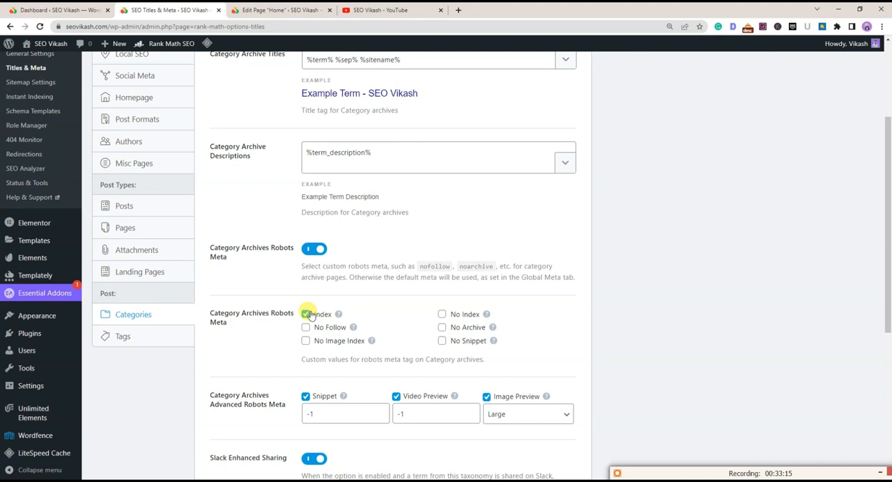
pyautogui.moveTo(209, 245); pyautogui.dragTo(239, 255)
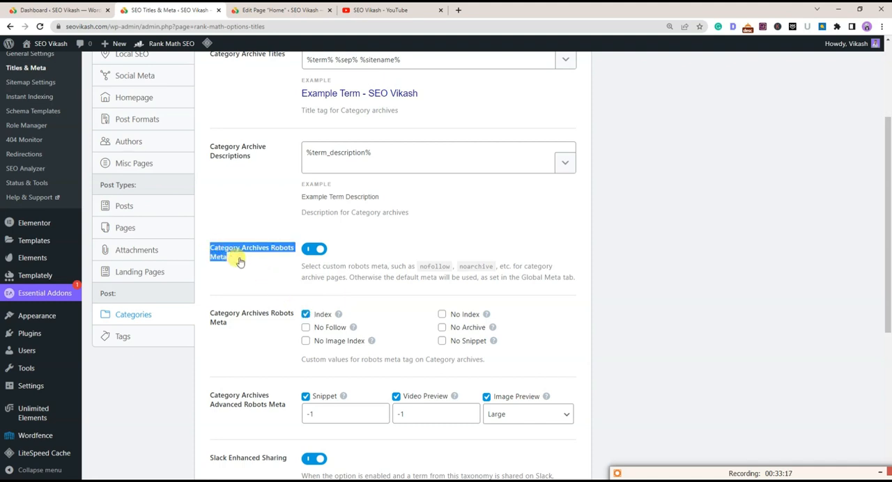
pyautogui.click(314, 249)
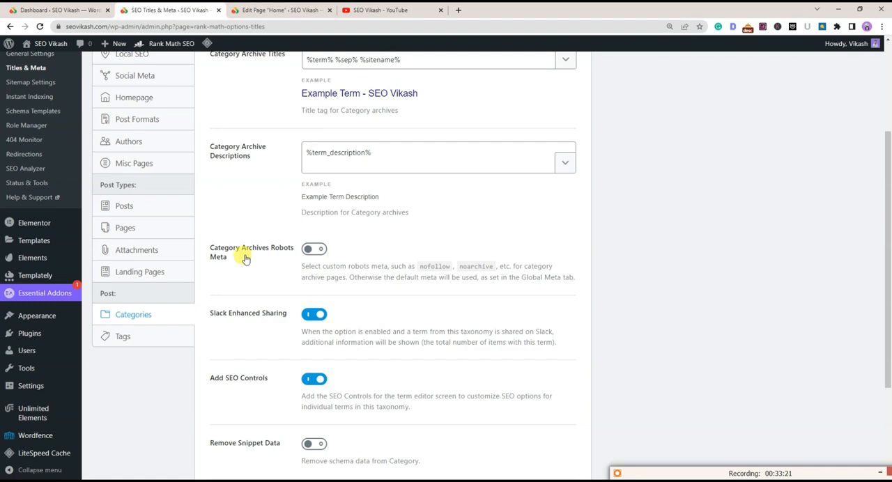
pyautogui.click(314, 249)
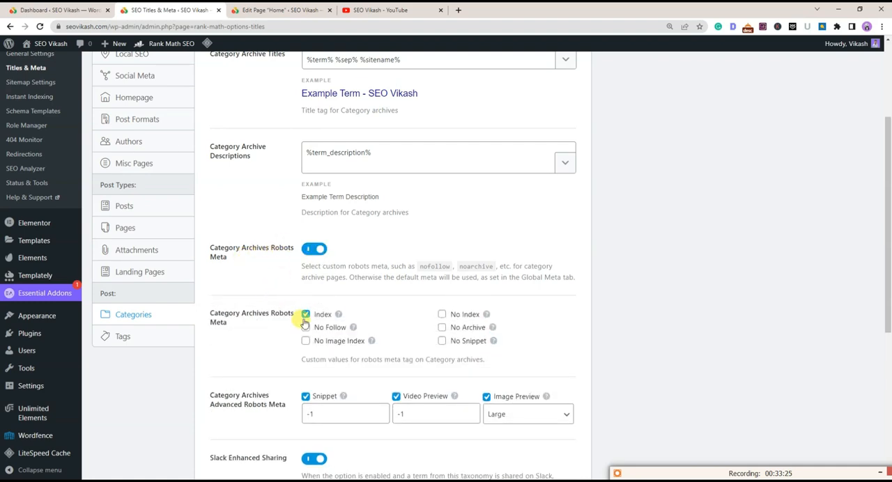
pyautogui.scroll(-2, 305, 323)
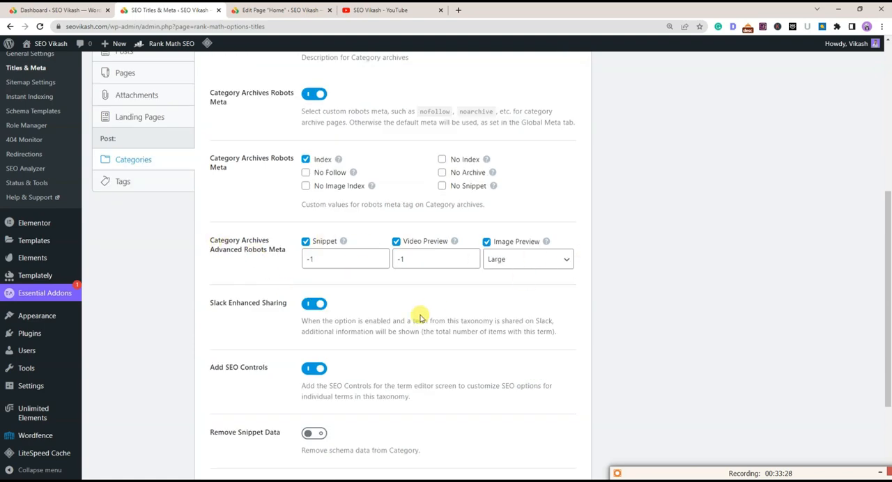
pyautogui.scroll(-2, 419, 318)
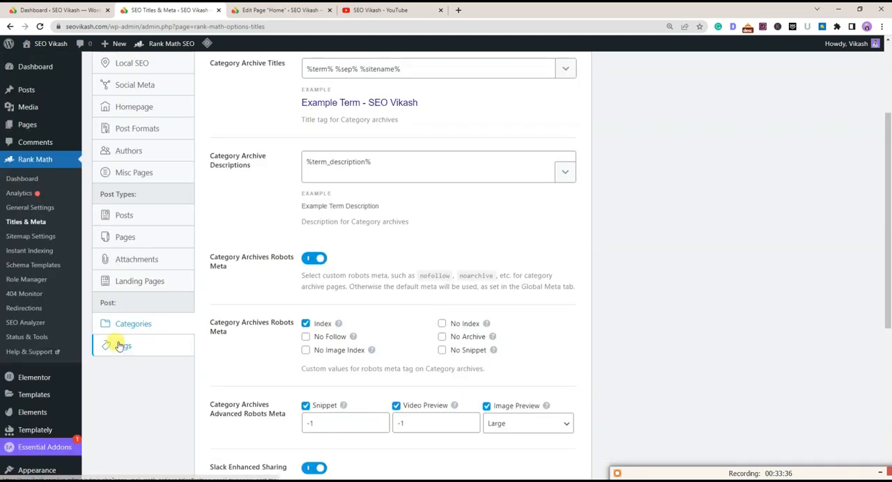
# Open the Tags settings and review the tag archive title, description and robots meta options
pyautogui.click(119, 342)
pyautogui.scroll(3, 378, 238)
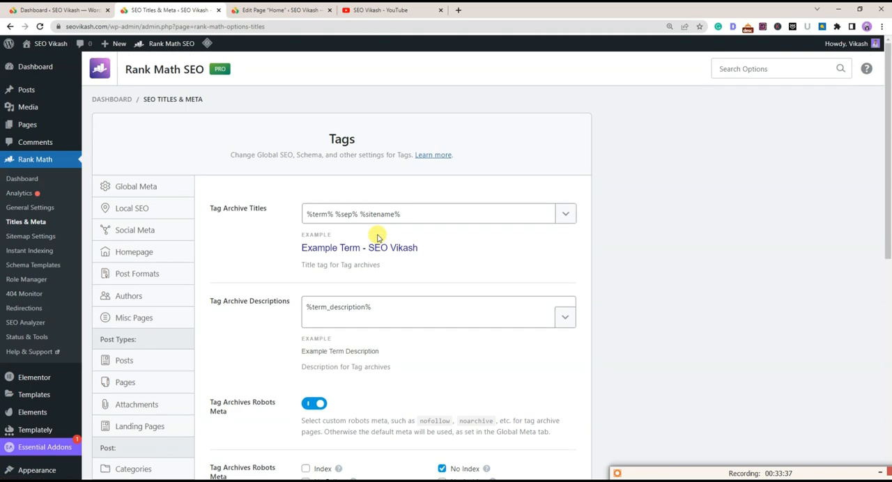
pyautogui.scroll(-2, 224, 235)
pyautogui.moveTo(206, 246); pyautogui.dragTo(233, 255)
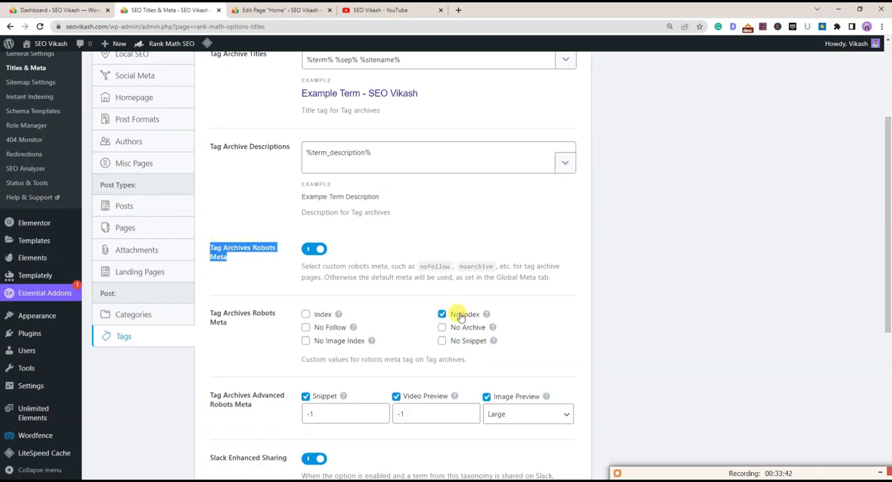
pyautogui.scroll(2, 497, 289)
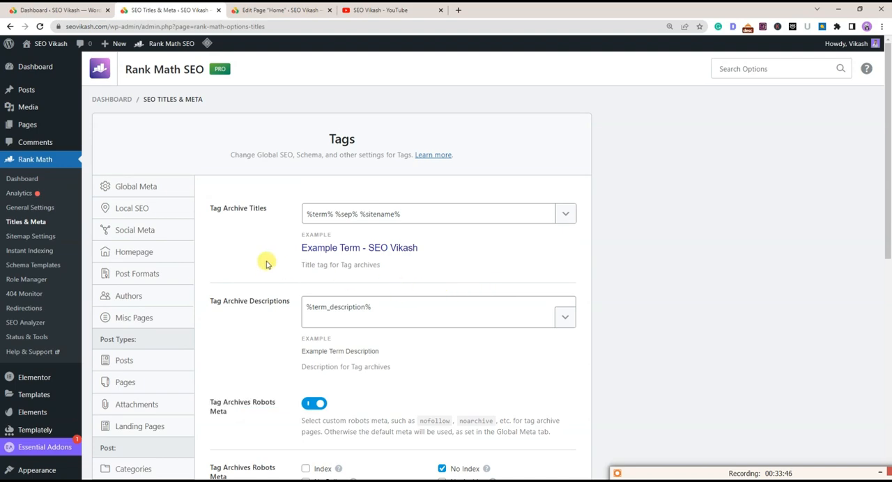
pyautogui.scroll(-2, 266, 267)
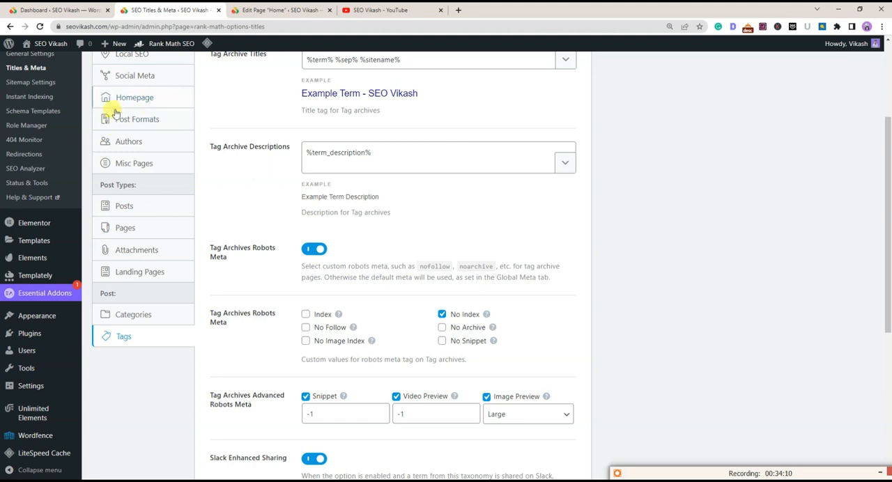
# Compare the Author Robots Meta options in the Authors settings with the Tag Archives Robots Meta options in the Tags settings
pyautogui.click(127, 142)
pyautogui.moveTo(210, 205); pyautogui.dragTo(262, 205)
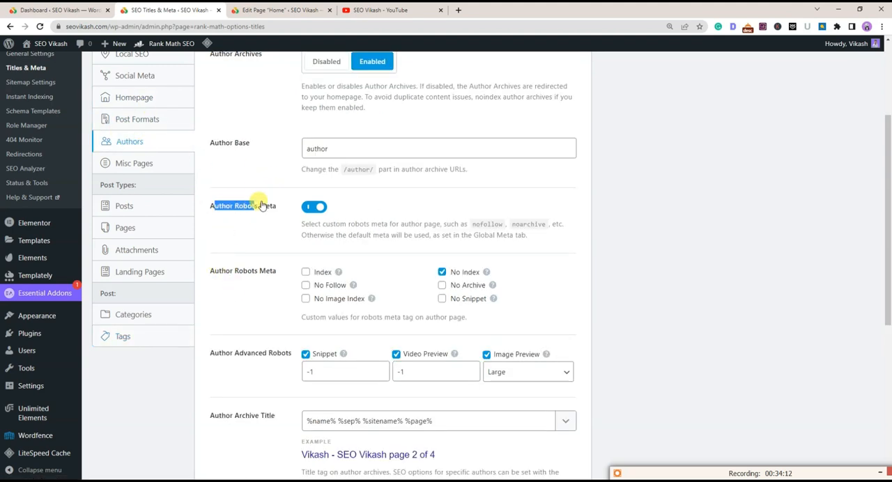
pyautogui.click(279, 208)
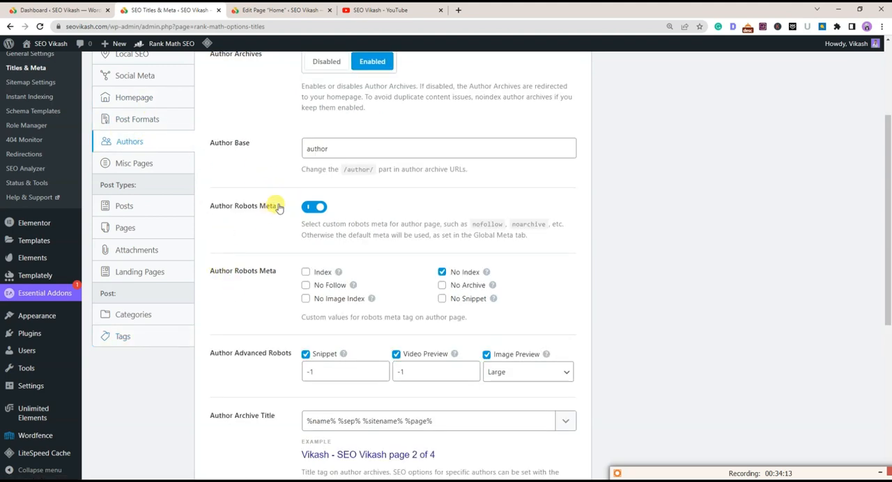
pyautogui.click(224, 212)
pyautogui.click(145, 334)
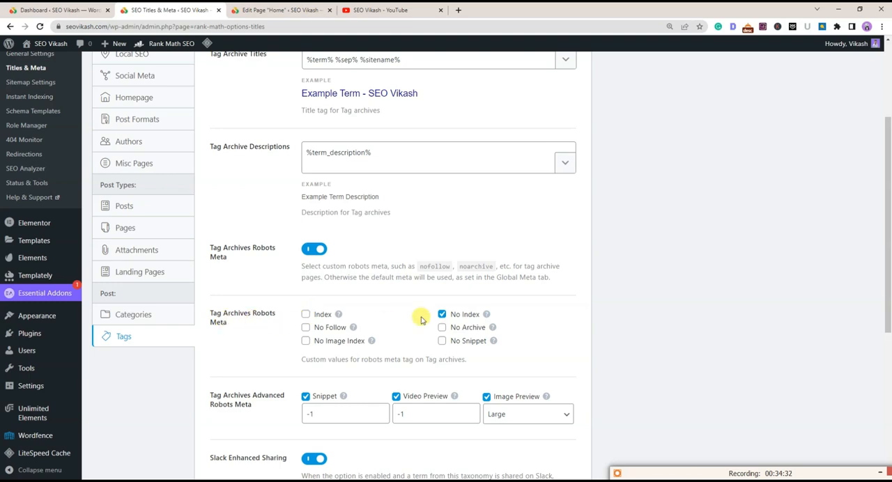
pyautogui.scroll(-5, 447, 318)
pyautogui.scroll(8, 446, 319)
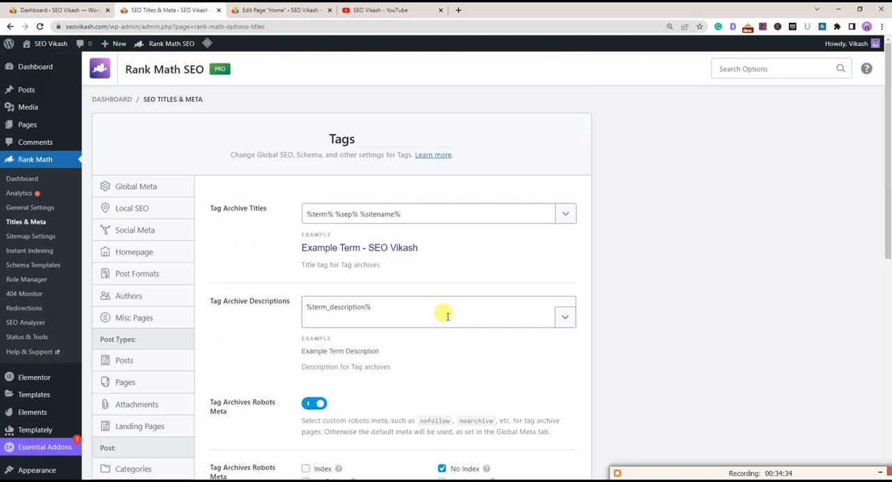
# Open Sitemap Settings, leaving Titles & Meta without saving, and look at the sitemap index address
pyautogui.click(16, 236)
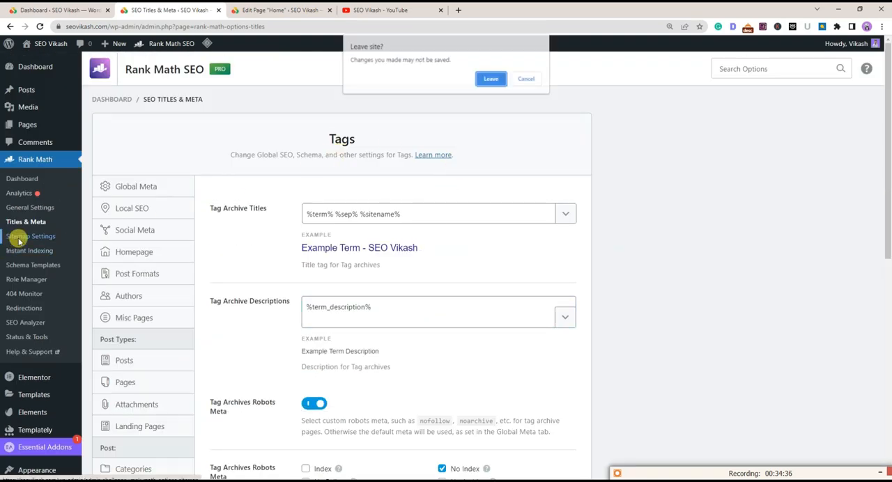
pyautogui.click(492, 78)
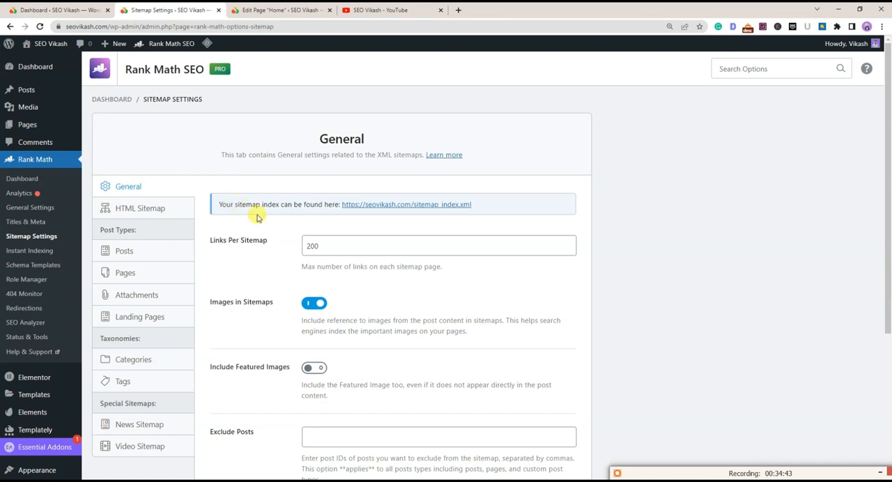
pyautogui.moveTo(473, 205); pyautogui.dragTo(335, 205)
pyautogui.click(330, 205)
# Enable the HTML Sitemap with the Shortcode display format and save the sitemap settings
pyautogui.click(147, 210)
pyautogui.click(323, 210)
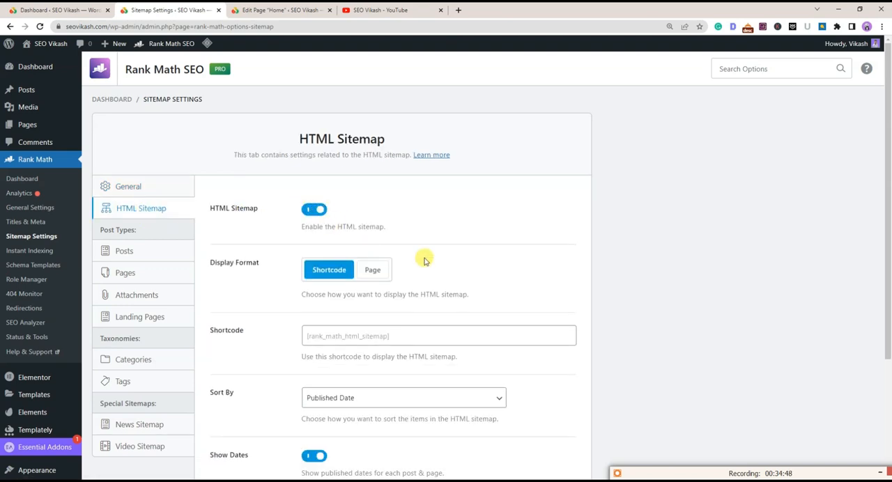
pyautogui.scroll(-3, 460, 335)
pyautogui.click(535, 414)
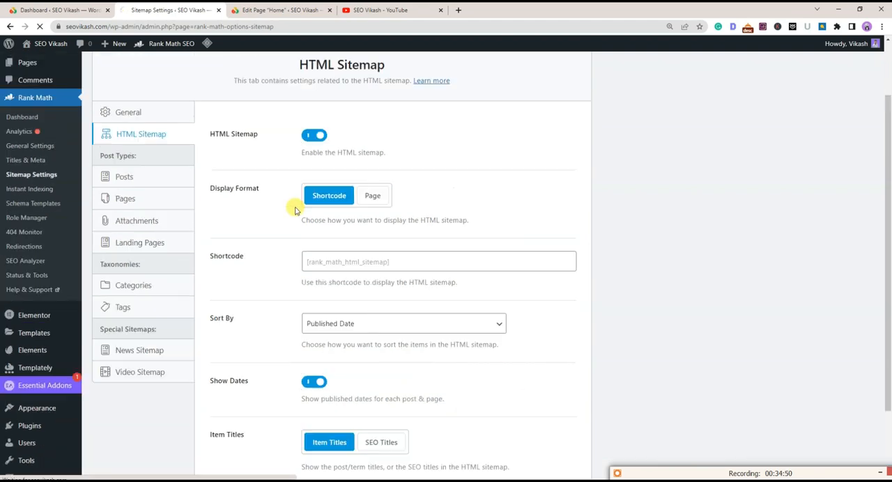
# Review the Links Per Sitemap and Images in Sitemaps options in the General sitemap settings
pyautogui.click(130, 215)
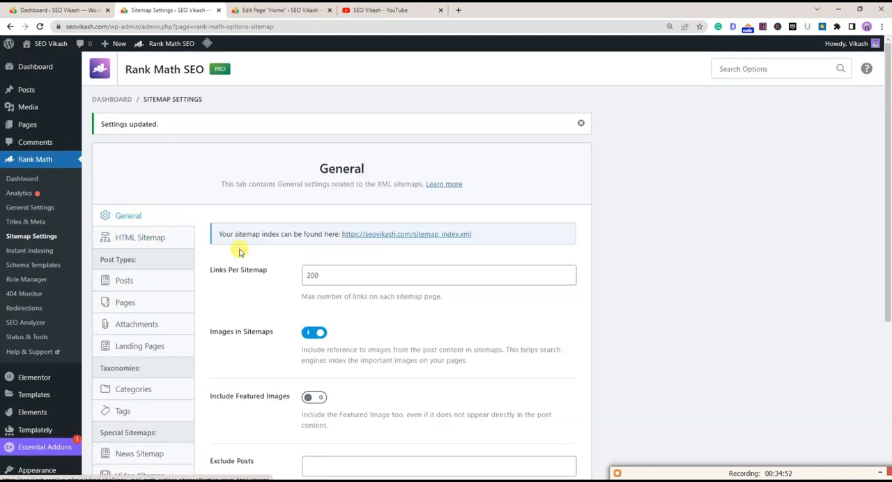
pyautogui.scroll(-2, 329, 297)
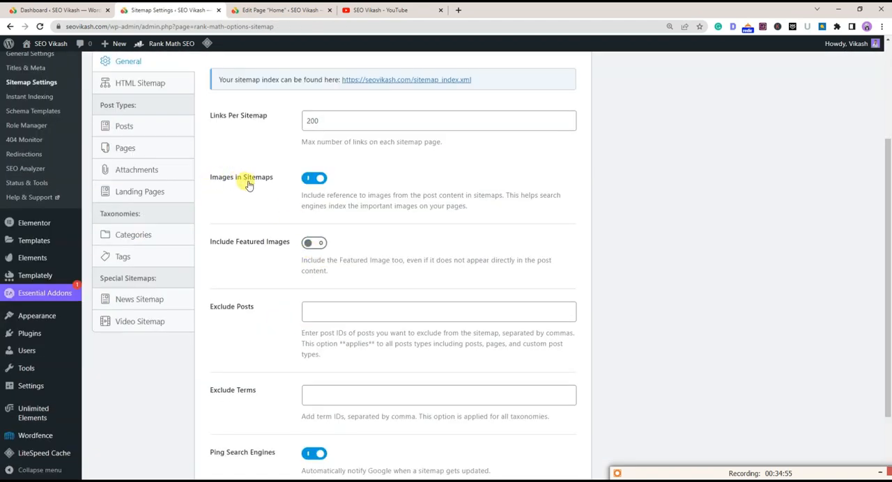
pyautogui.moveTo(218, 179); pyautogui.dragTo(286, 188)
pyautogui.click(288, 189)
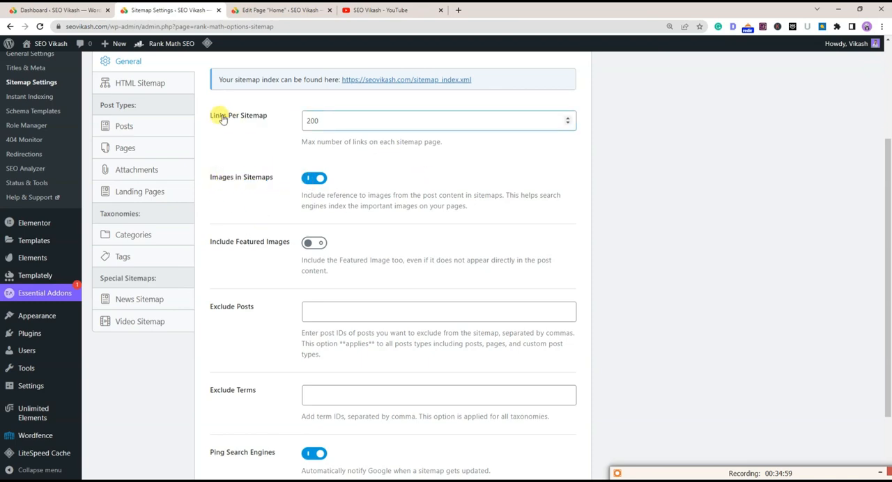
pyautogui.scroll(2, 407, 165)
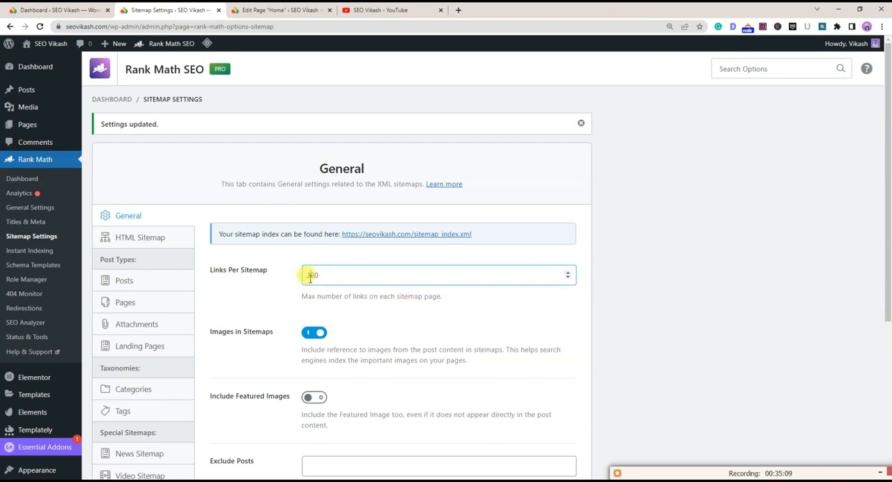
pyautogui.scroll(-2, 338, 301)
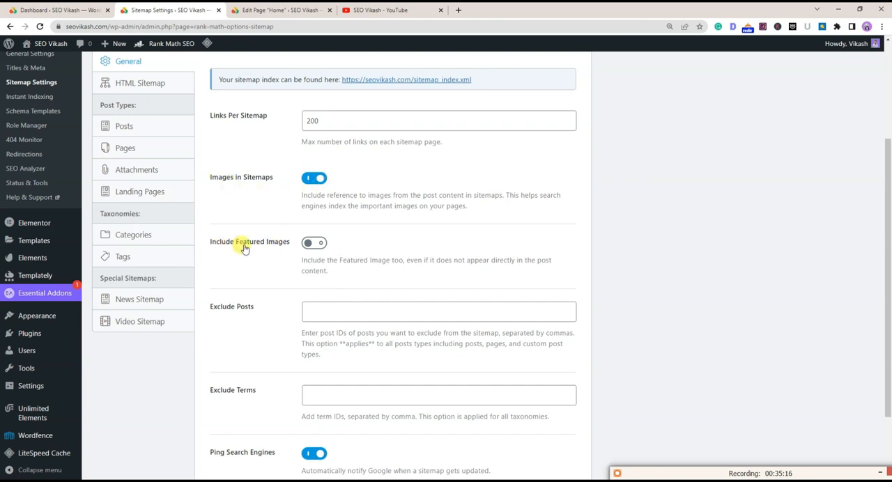
# Turn on Include Featured Images in the General sitemap settings and save the changes
pyautogui.click(311, 245)
pyautogui.scroll(-2, 311, 245)
pyautogui.moveTo(211, 209); pyautogui.dragTo(255, 216)
pyautogui.click(256, 244)
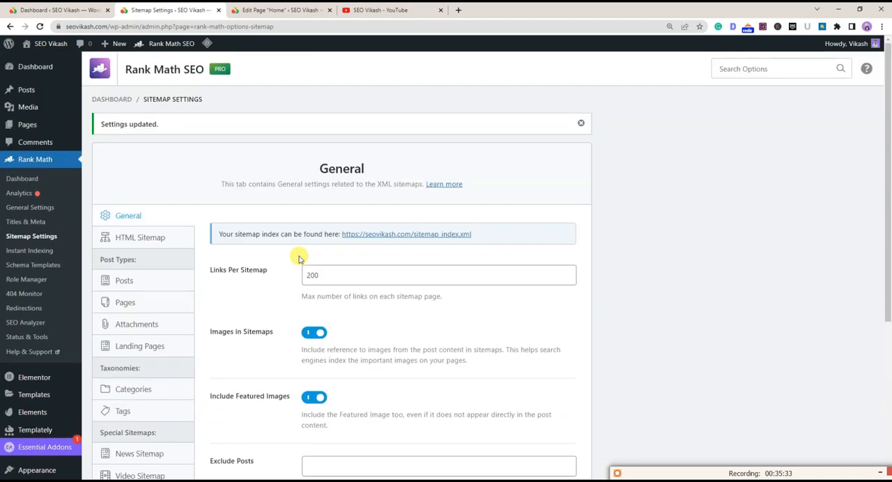
pyautogui.scroll(-2, 298, 260)
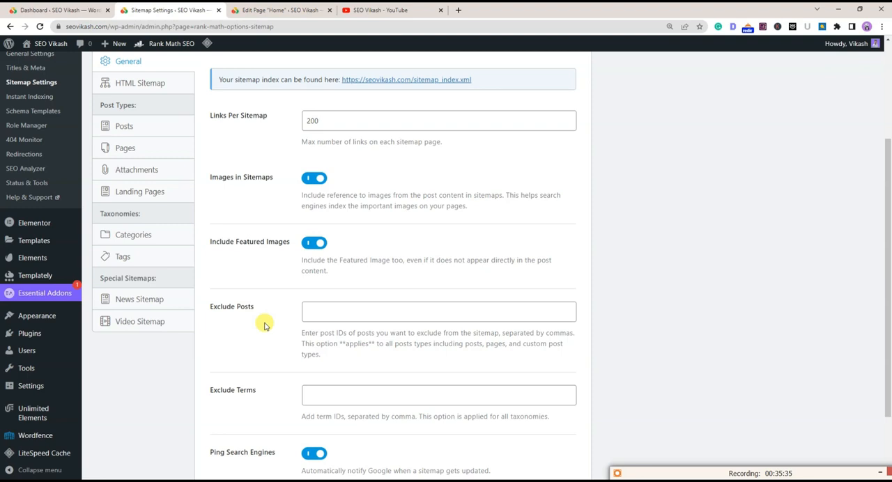
pyautogui.scroll(-2, 363, 408)
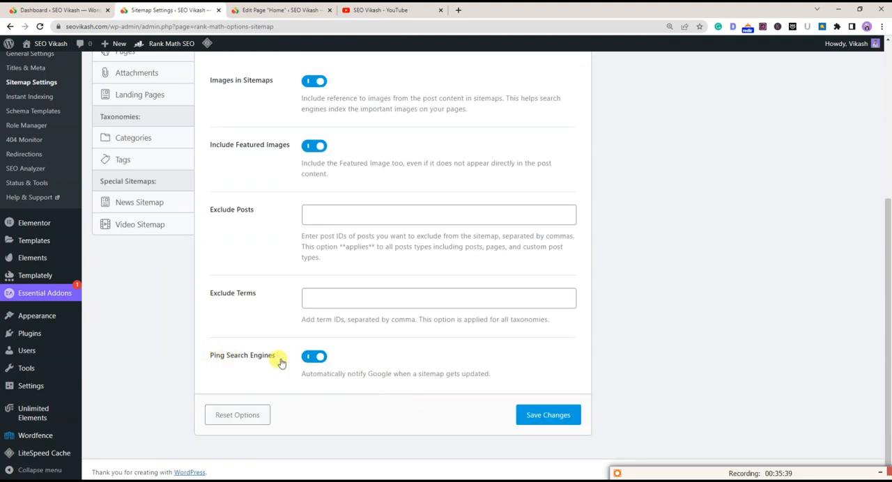
pyautogui.click(533, 412)
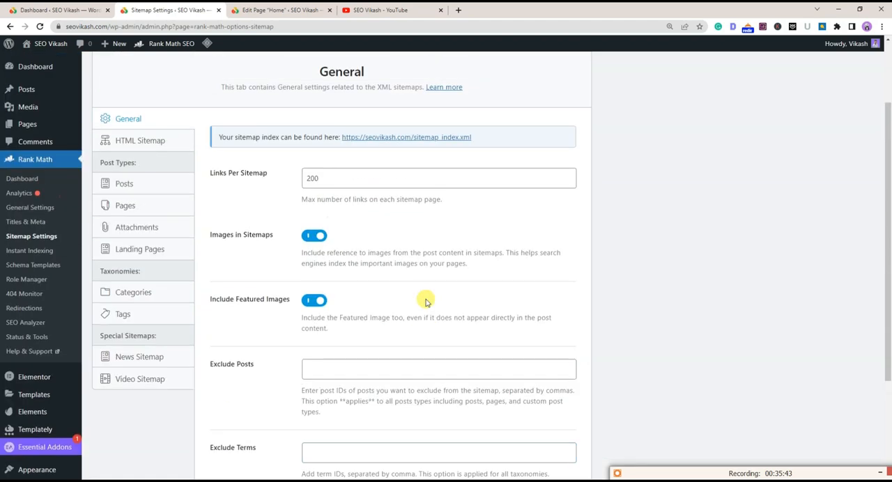
# Review the sitemap options for Posts and Pages, and read the Attachments note about adding attachment page URLs
pyautogui.click(127, 184)
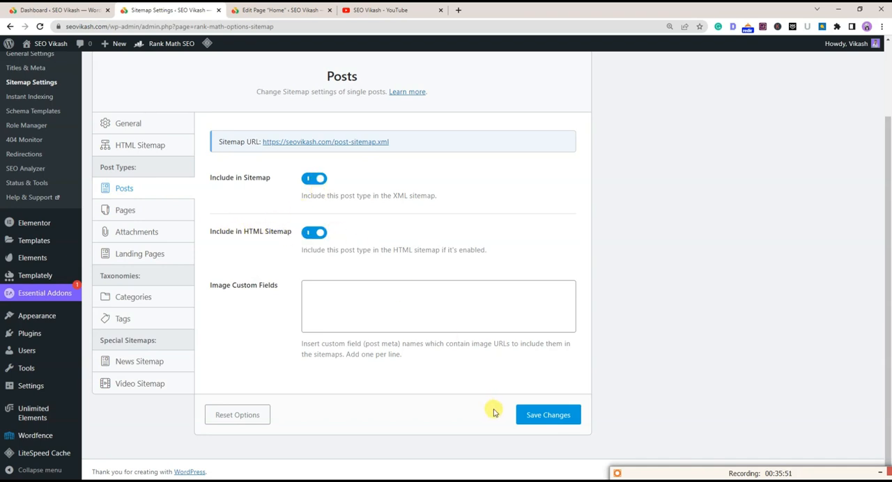
pyautogui.click(124, 211)
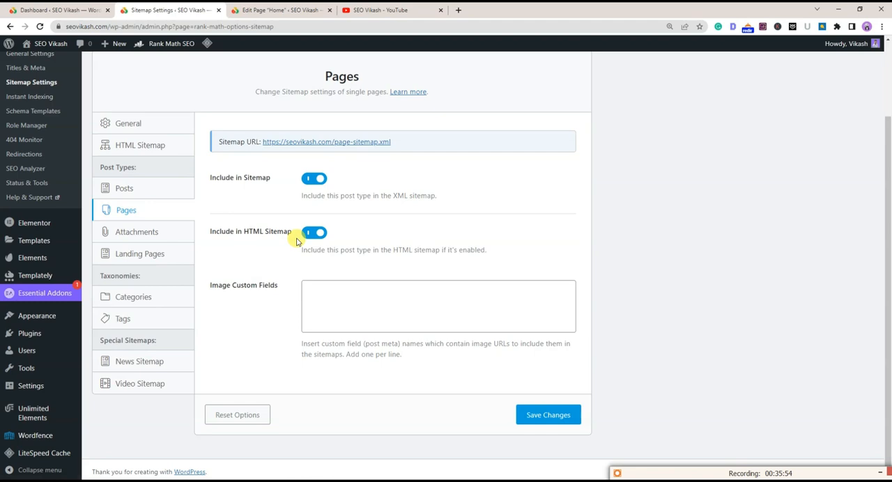
pyautogui.click(137, 232)
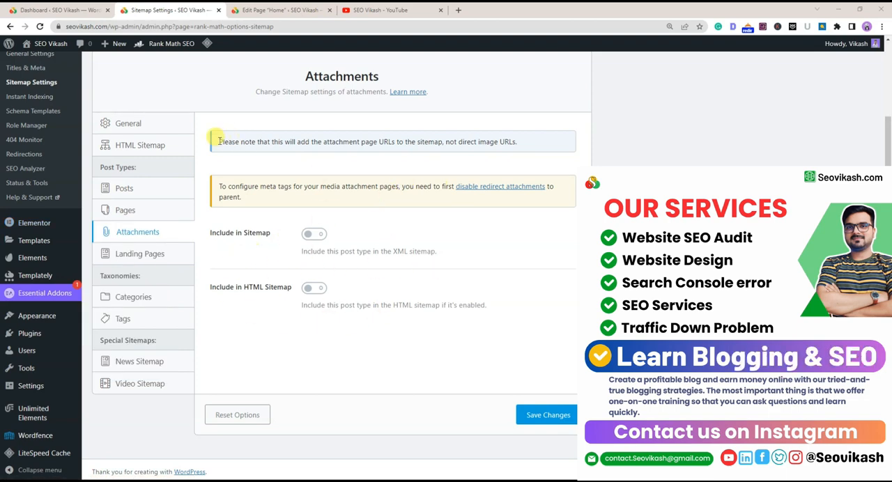
pyautogui.moveTo(218, 141); pyautogui.dragTo(351, 143)
pyautogui.click(317, 141)
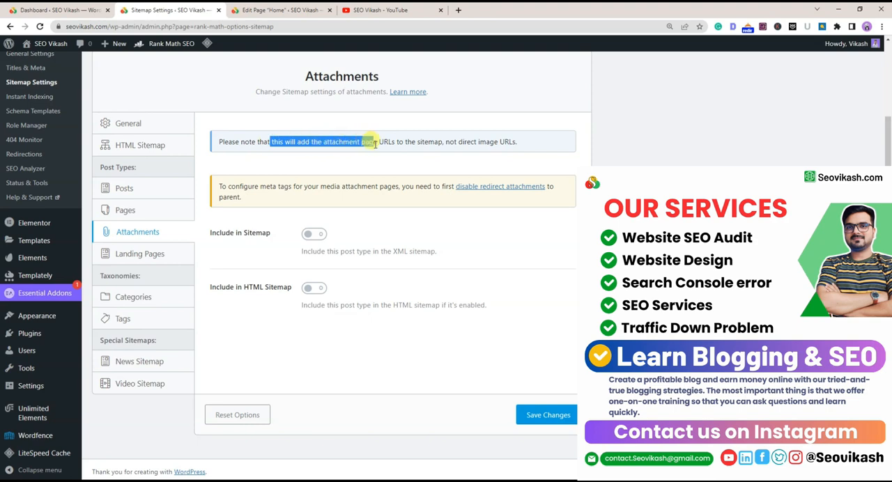
pyautogui.moveTo(405, 144); pyautogui.dragTo(445, 142)
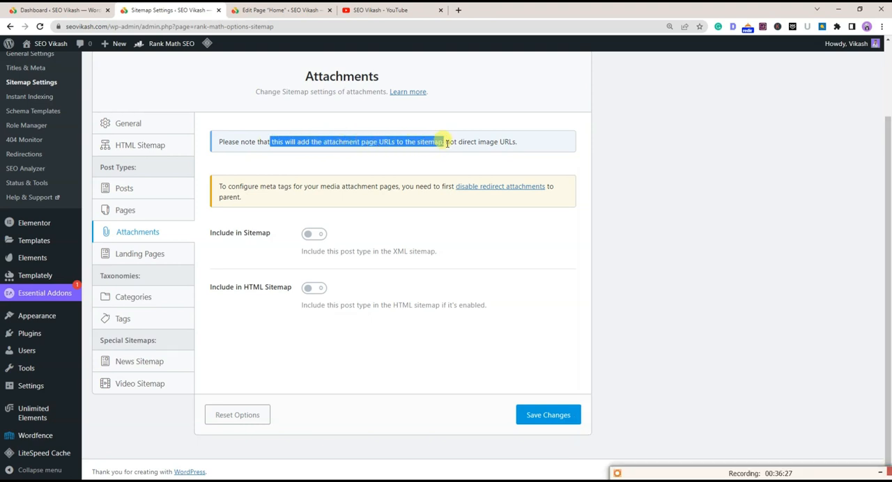
pyautogui.click(448, 142)
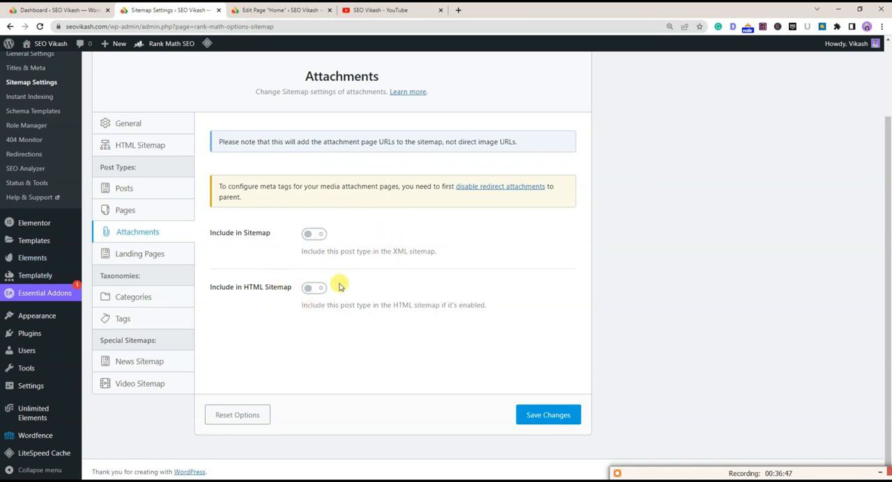
# Review the sitemap inclusion options for Landing Pages, Categories and Tags, including the categories' Include Empty Terms option
pyautogui.click(138, 255)
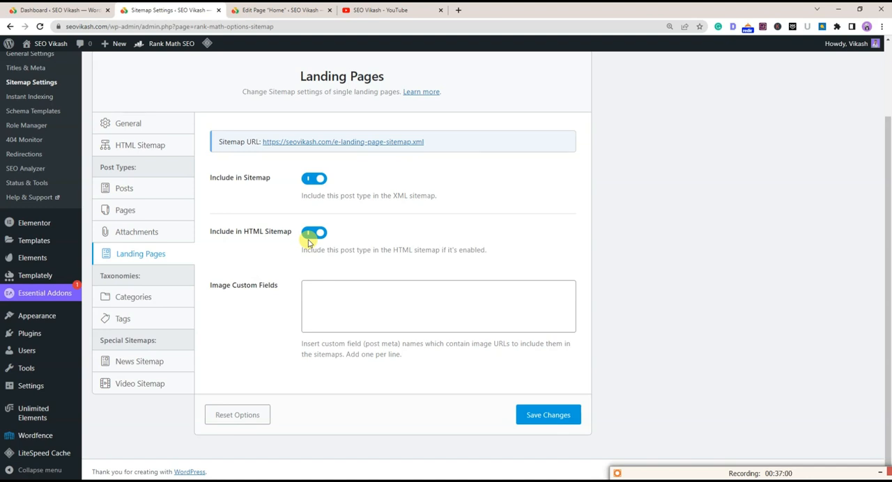
pyautogui.click(119, 298)
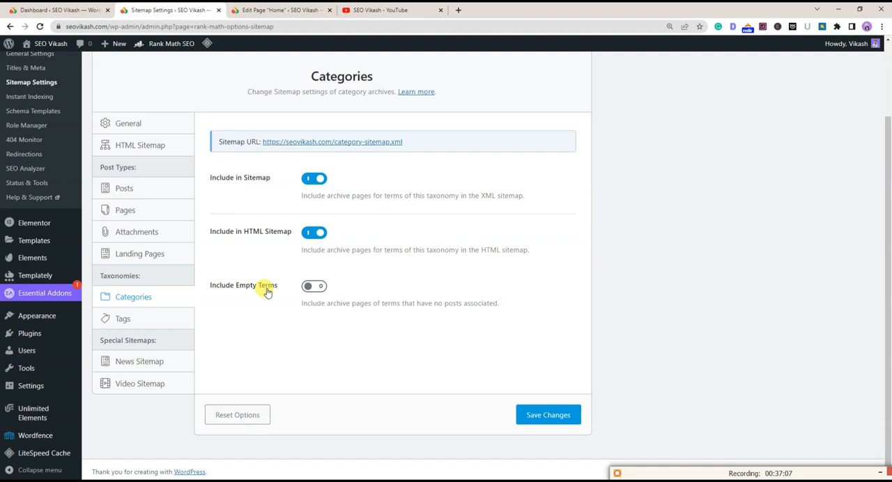
pyautogui.moveTo(221, 285); pyautogui.dragTo(280, 290)
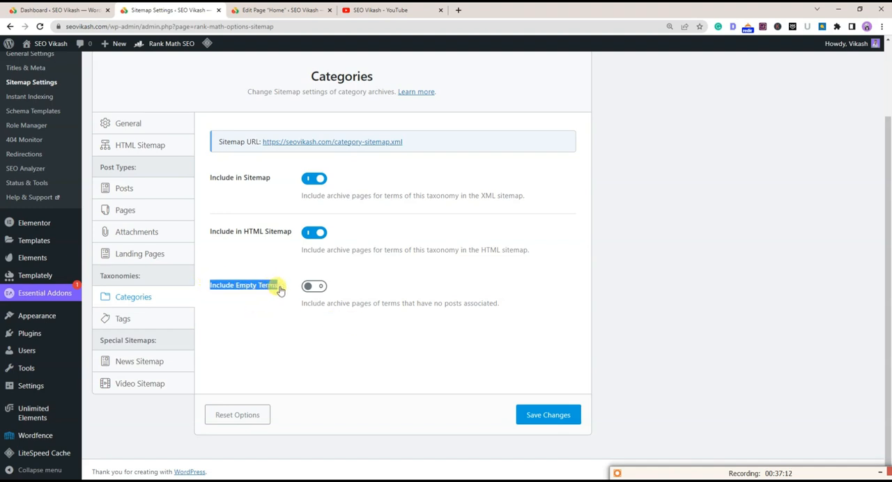
pyautogui.click(298, 324)
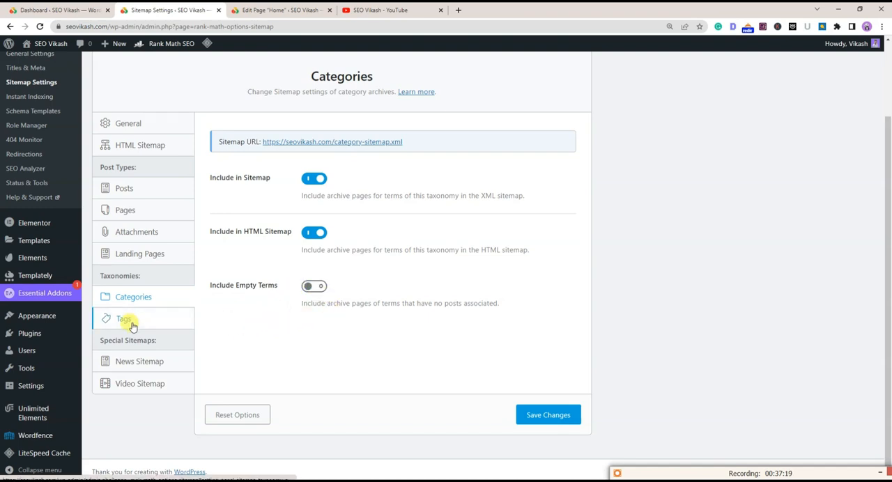
pyautogui.click(183, 317)
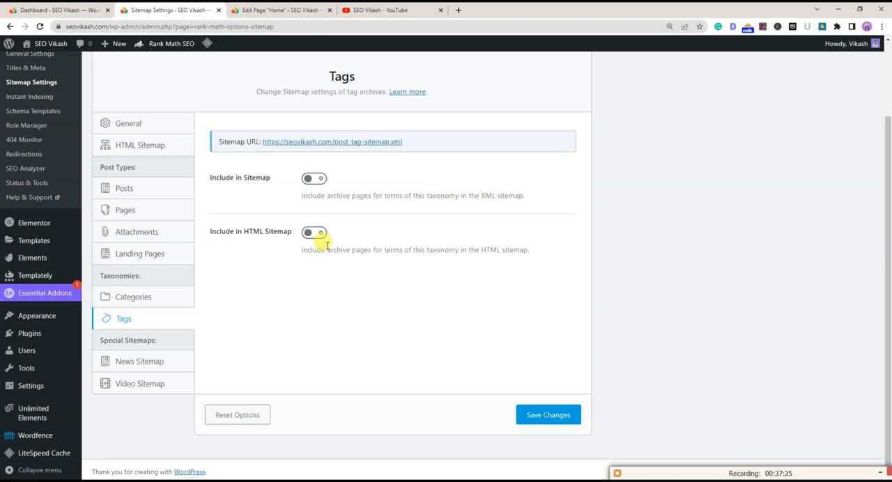
# Open the News Sitemap settings and review the publication name and News Post Type options
pyautogui.click(163, 363)
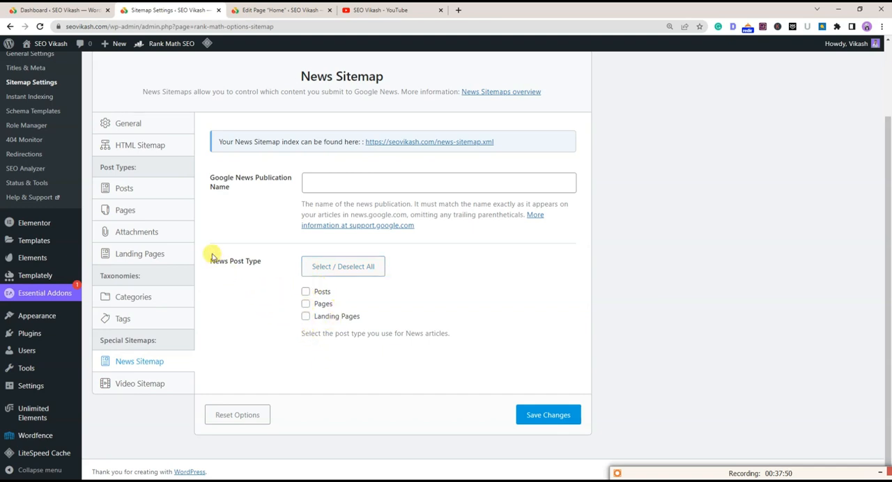
pyautogui.moveTo(209, 259); pyautogui.dragTo(267, 269)
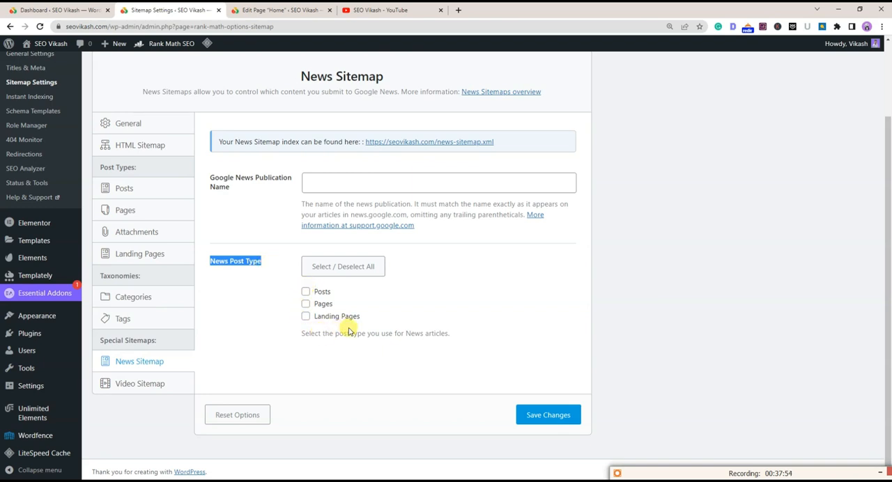
pyautogui.click(286, 296)
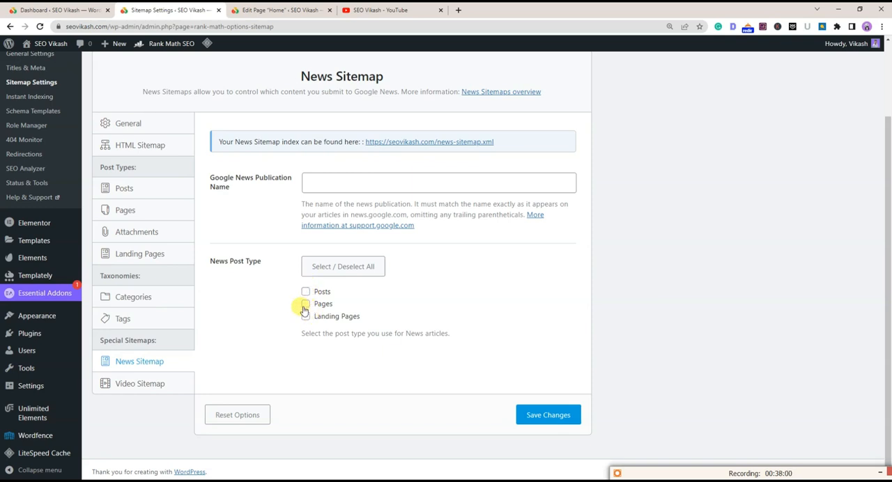
pyautogui.click(573, 416)
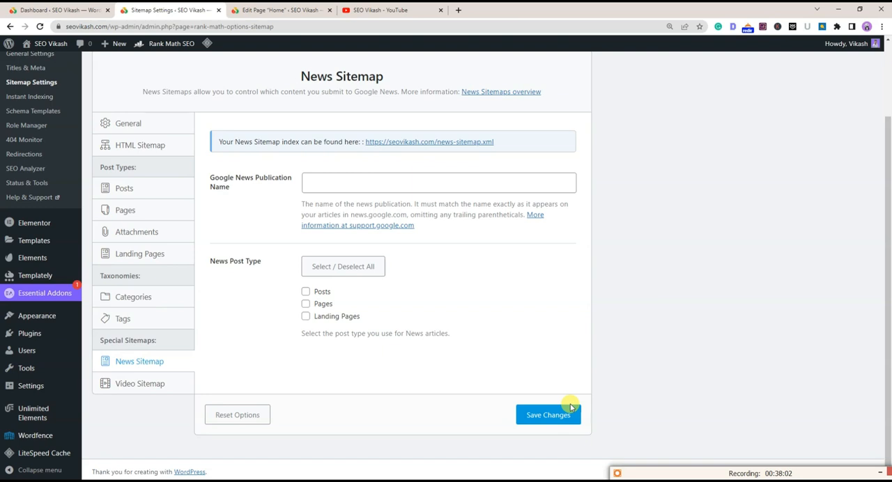
# Save the Video Sitemap settings with Posts and Pages selected, and open the Instant Indexing page
pyautogui.click(152, 383)
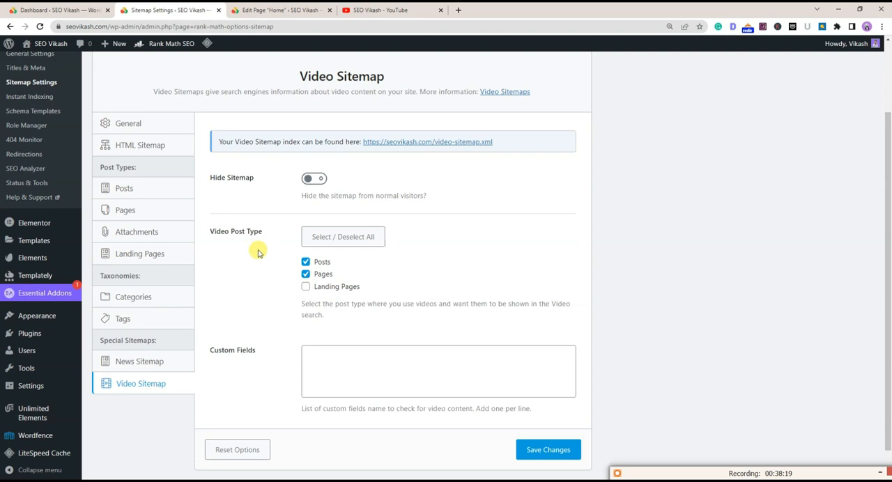
pyautogui.click(562, 452)
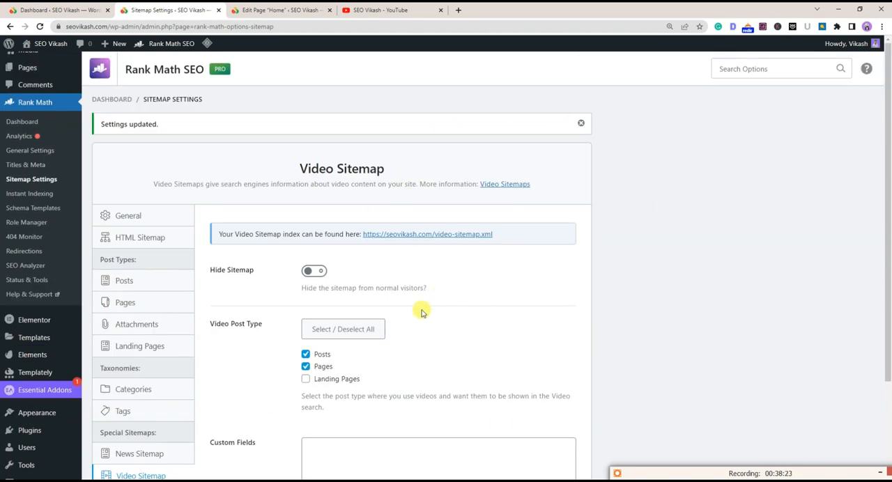
pyautogui.click(33, 193)
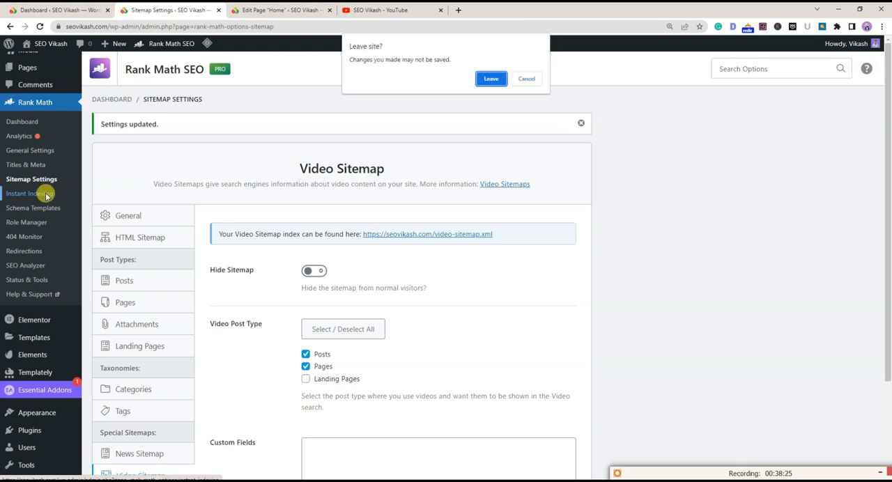
pyautogui.click(488, 79)
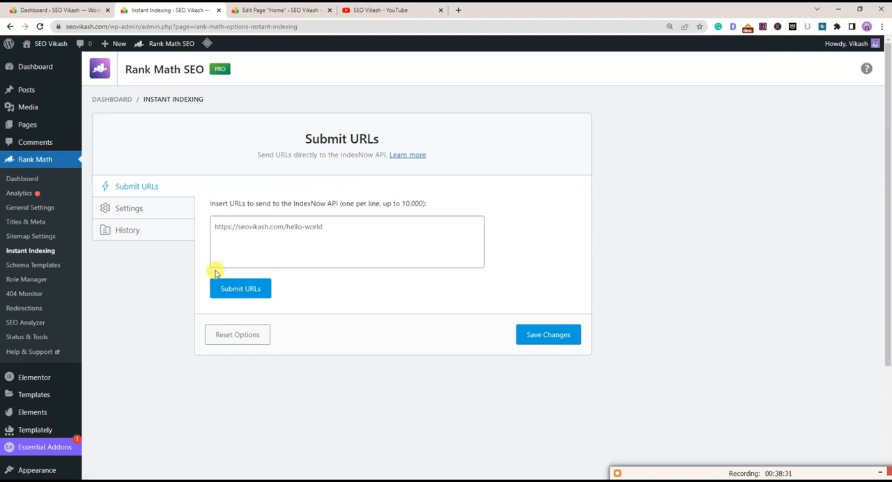
# Examine the Submit URLs box for sending page addresses to the IndexNow API
pyautogui.click(321, 220)
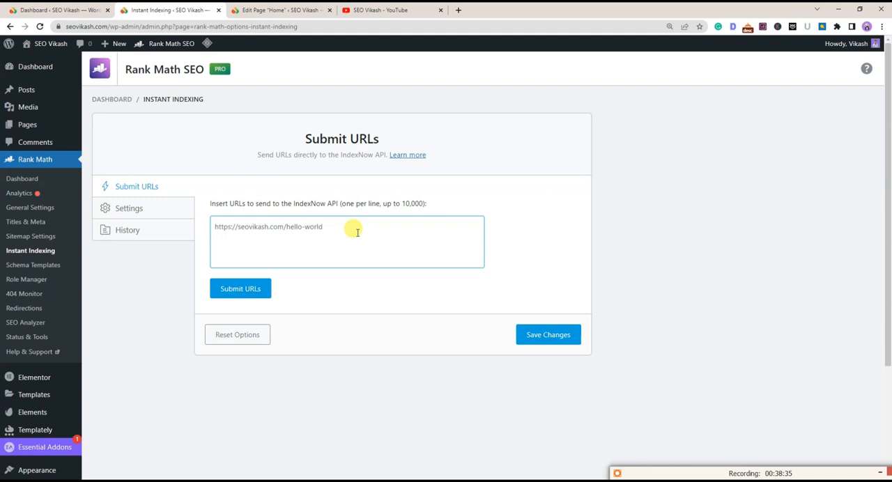
pyautogui.click(221, 226)
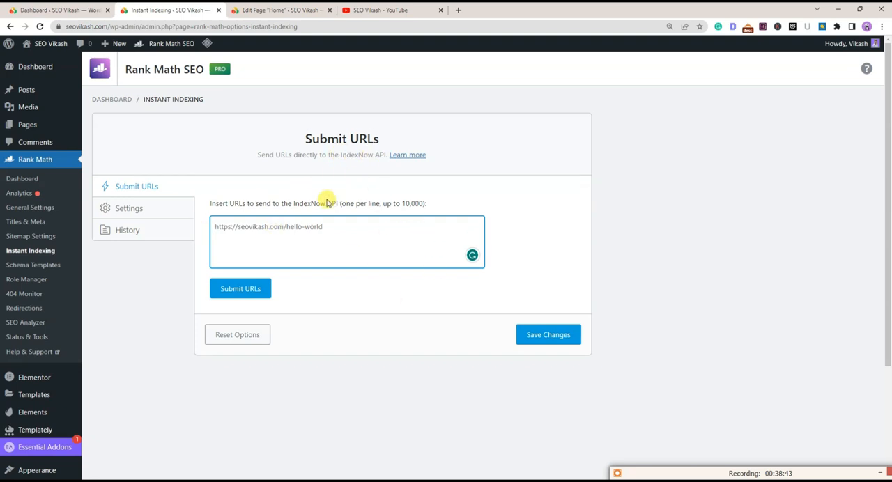
pyautogui.click(418, 201)
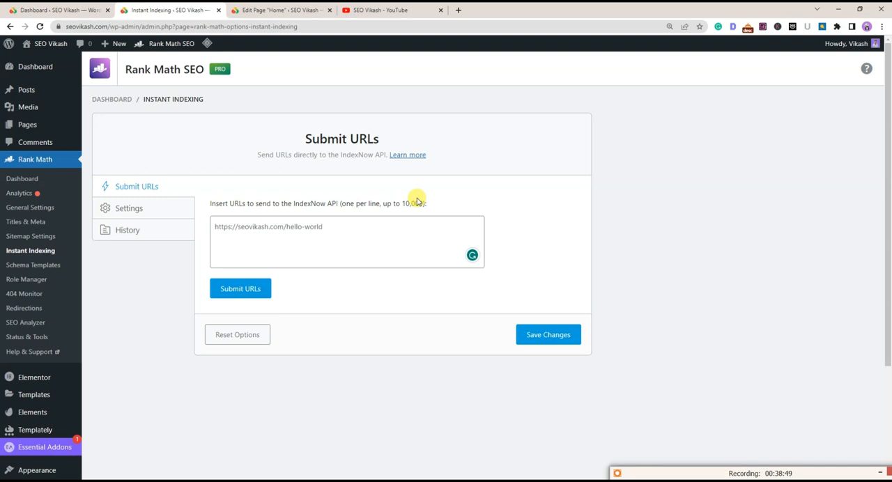
# Open the Schema Templates page and dismiss the Elementor Data Updater notice
pyautogui.click(43, 266)
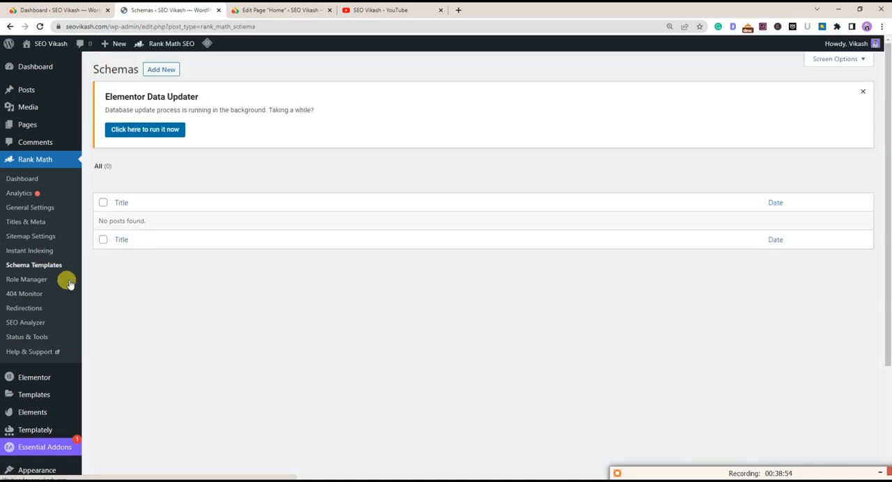
pyautogui.click(863, 92)
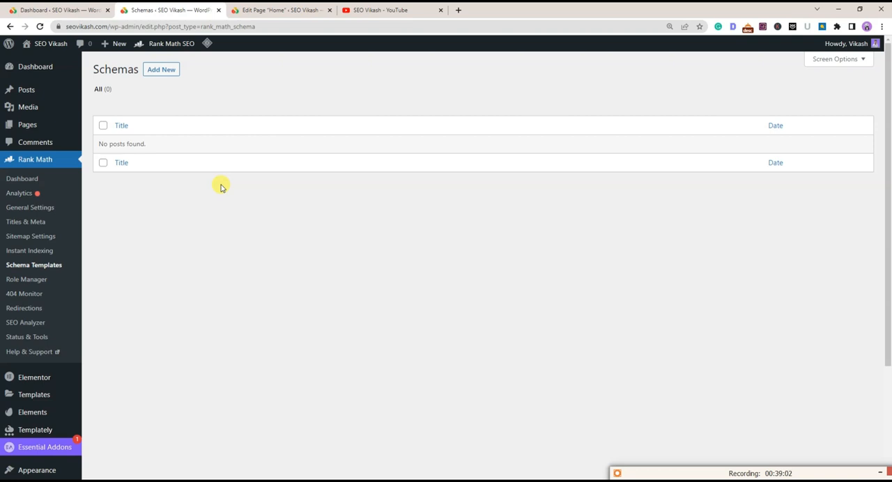
# In the Home page editor, add an Article schema from the Schema Generator's catalog and save it for this post
pyautogui.click(267, 8)
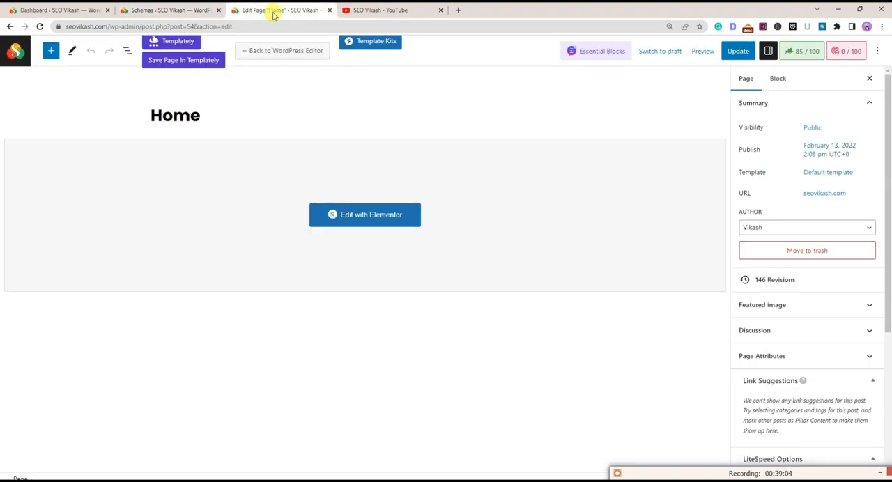
pyautogui.click(833, 104)
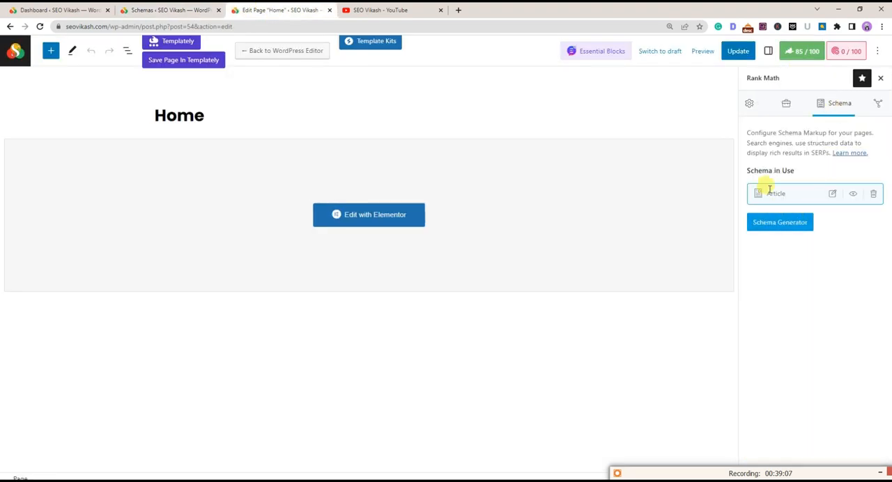
pyautogui.click(778, 224)
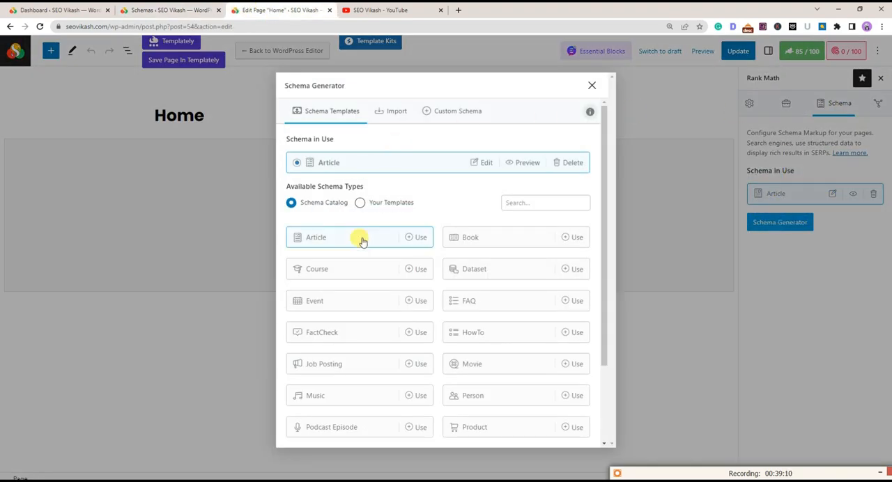
pyautogui.click(335, 236)
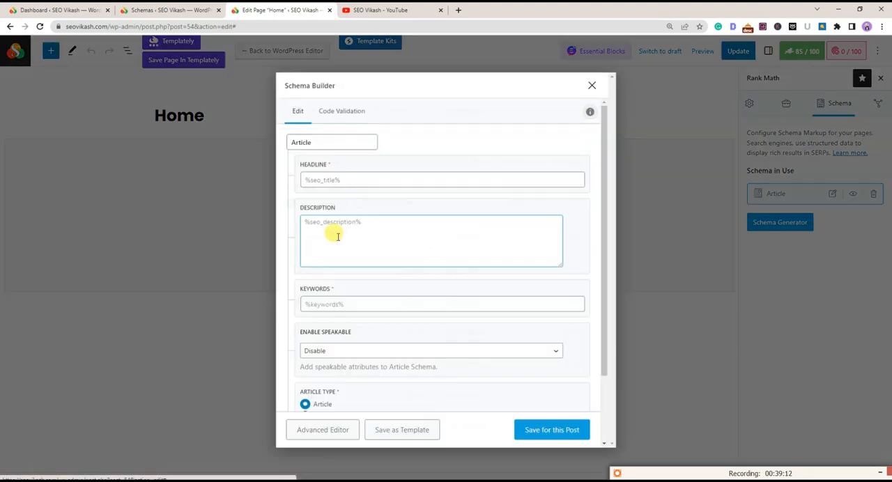
pyautogui.click(556, 430)
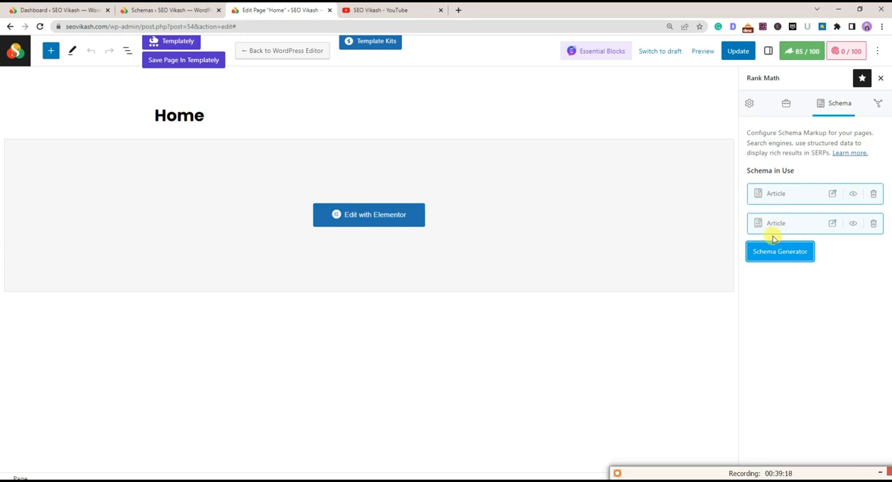
# Delete the second Article schema from the Home page and return to the Schemas list
pyautogui.click(874, 223)
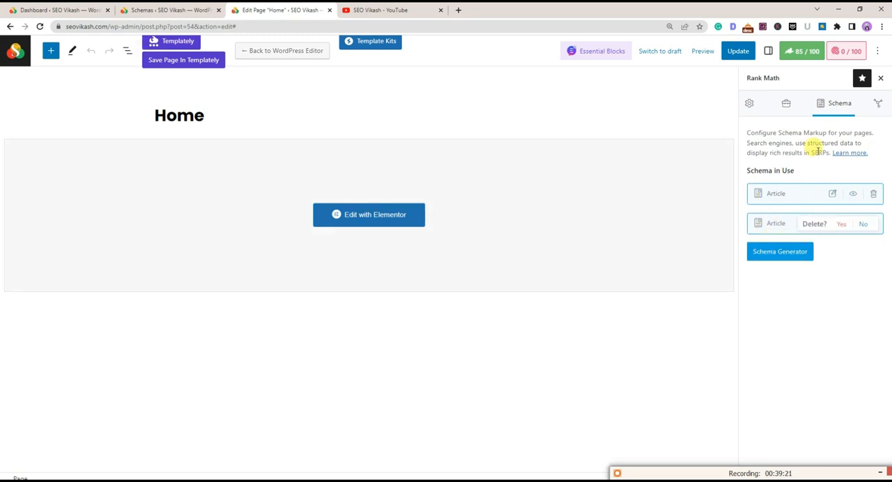
pyautogui.click(842, 224)
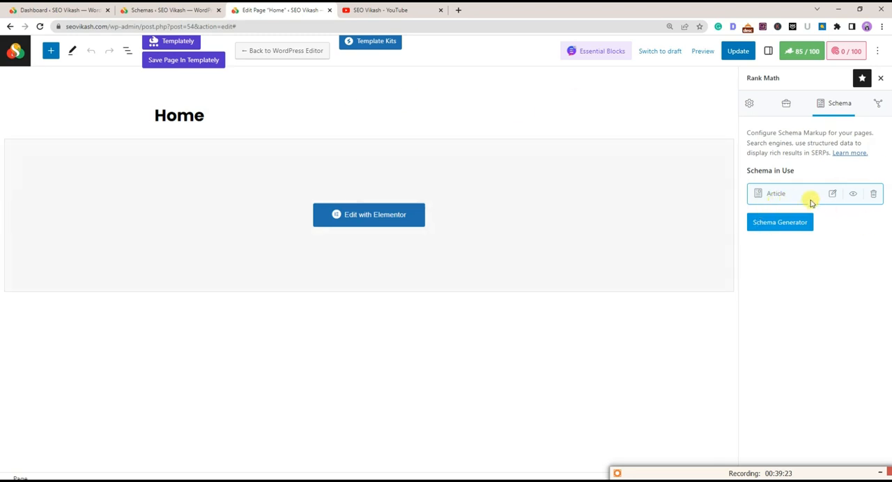
pyautogui.click(186, 8)
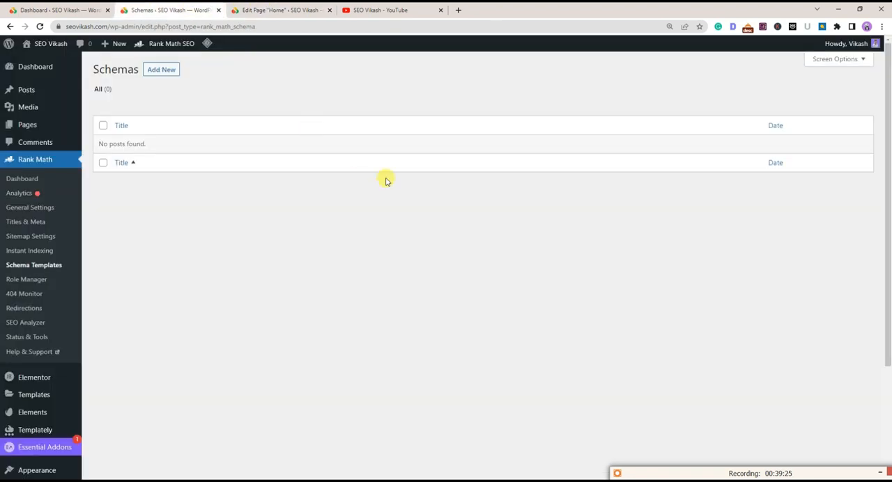
# Open the Role Manager and review the Rank Math capabilities granted to the Administrator role
pyautogui.click(29, 281)
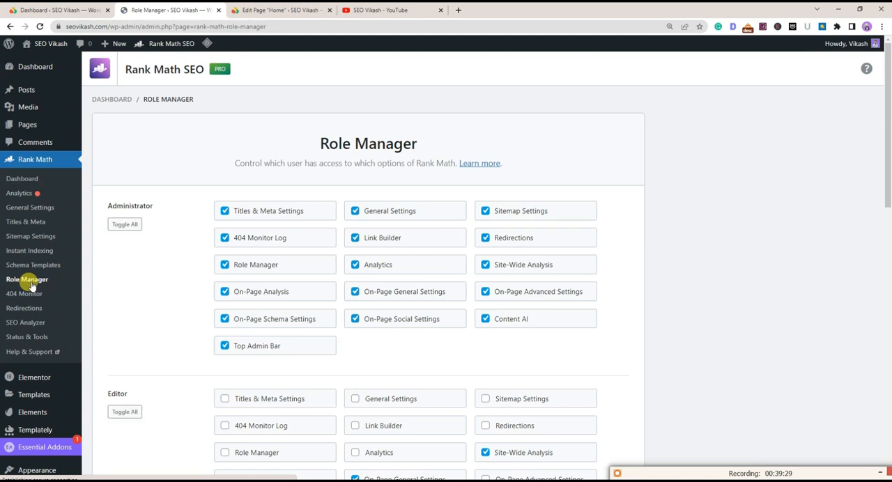
pyautogui.click(223, 209)
pyautogui.click(223, 209)
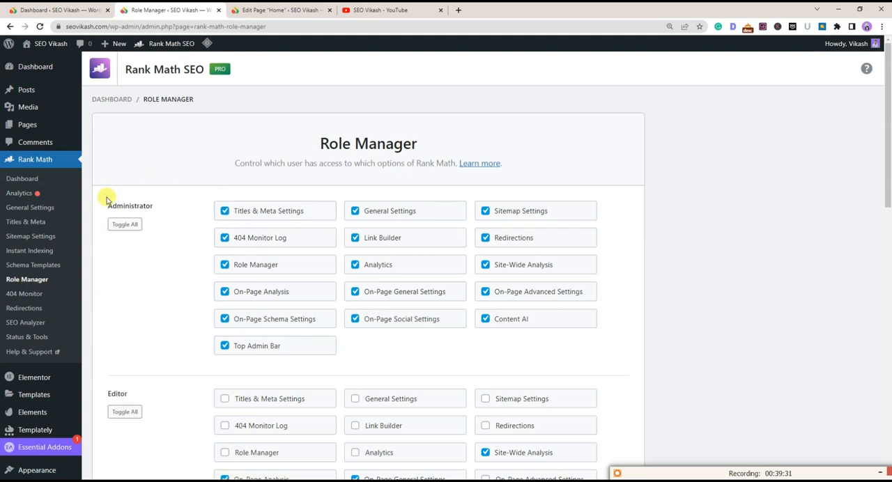
pyautogui.moveTo(110, 209); pyautogui.dragTo(153, 207)
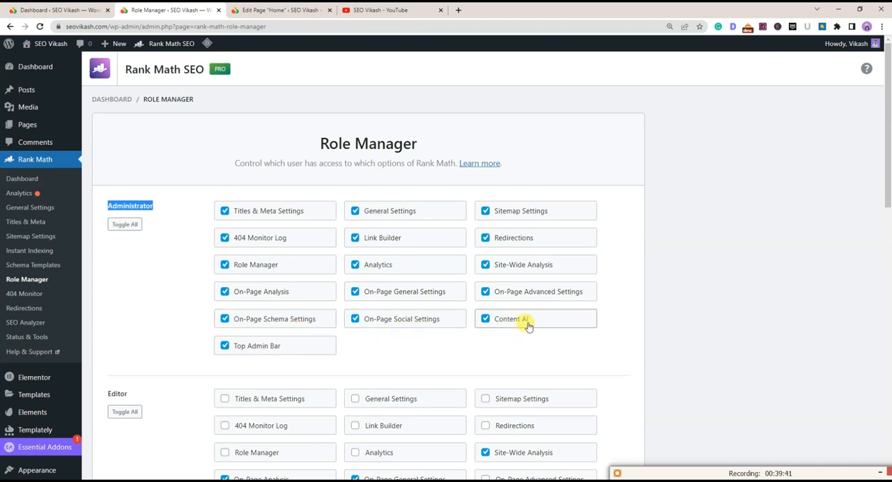
pyautogui.moveTo(208, 183); pyautogui.dragTo(405, 243)
pyautogui.click(384, 341)
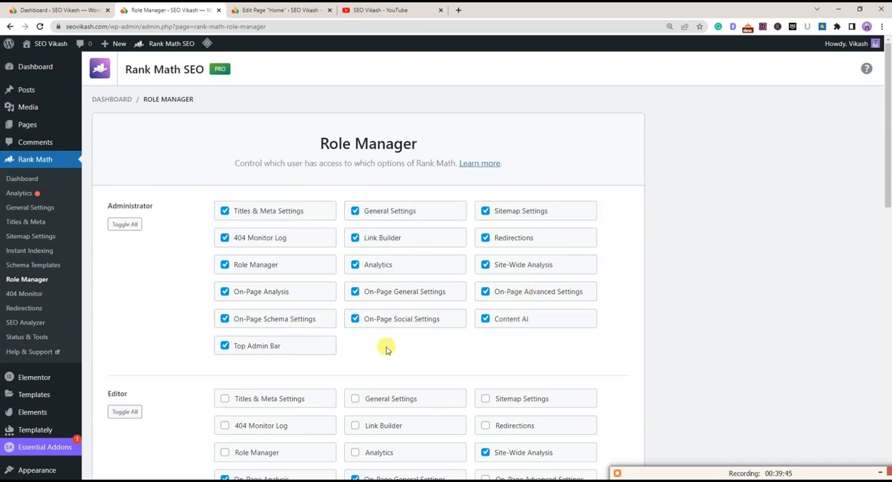
# Compare the Administrator capabilities with those of the Editor and Author roles
pyautogui.scroll(-1, 289, 213)
pyautogui.scroll(-2, 289, 213)
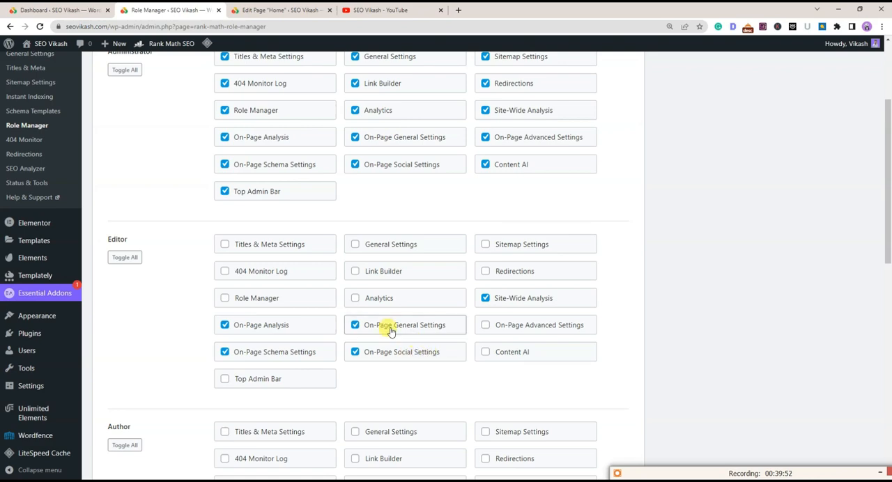
pyautogui.scroll(3, 136, 236)
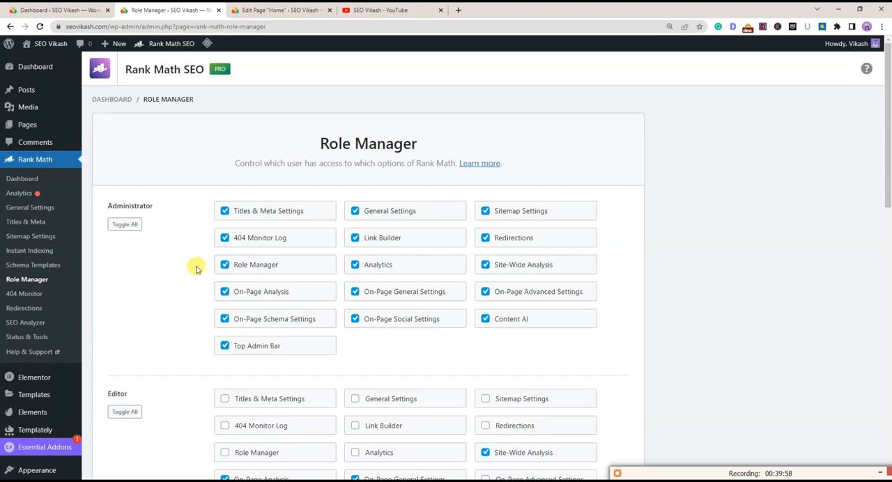
pyautogui.scroll(-3, 148, 292)
pyautogui.scroll(-3, 149, 293)
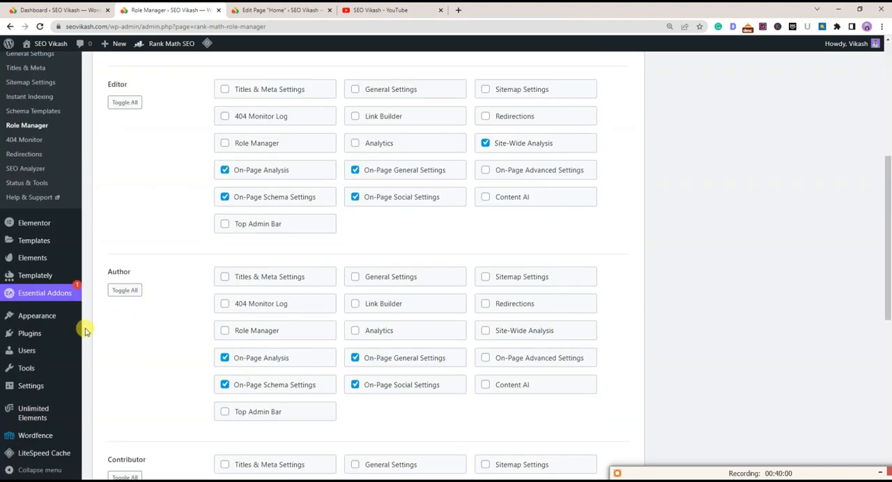
# Open the Add New User form, enter the username abcd and go through the email, name and website fields
pyautogui.moveTo(28, 350)
pyautogui.click(105, 367)
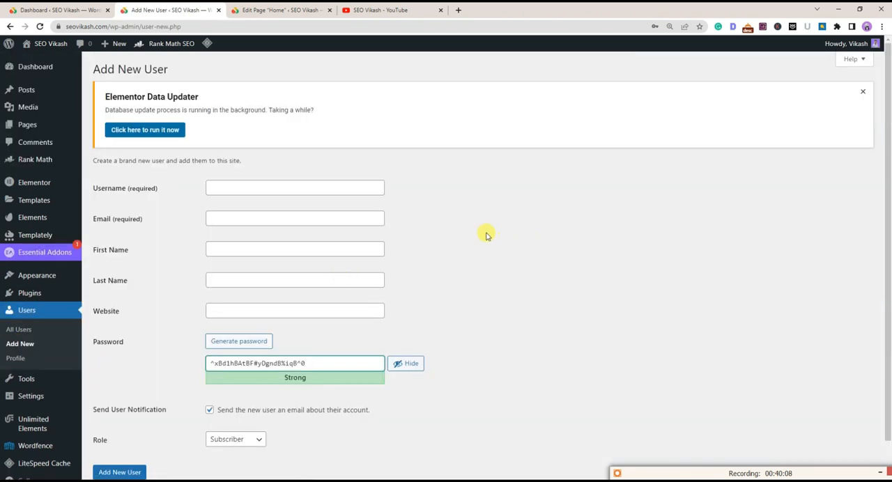
pyautogui.click(487, 236)
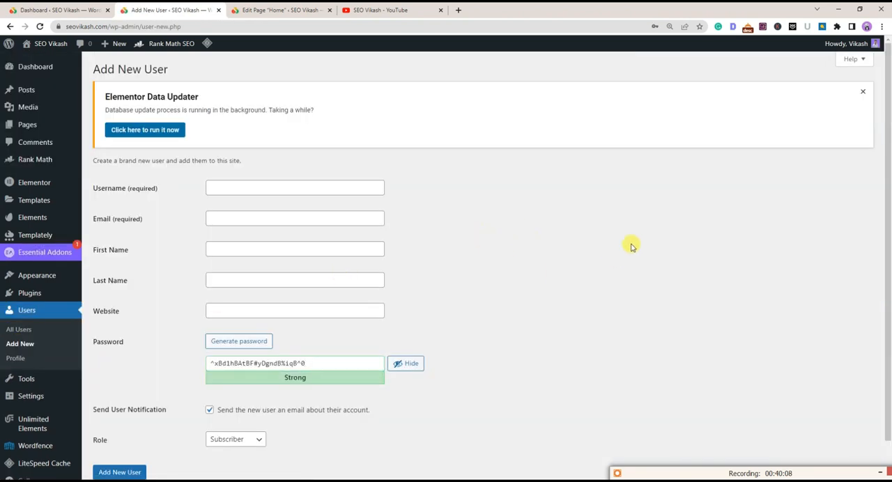
pyautogui.click(254, 192)
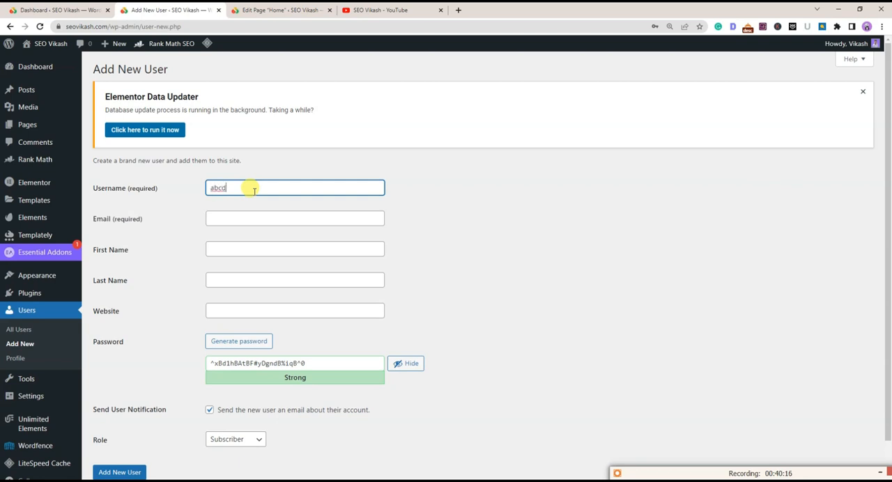
pyautogui.click(250, 213)
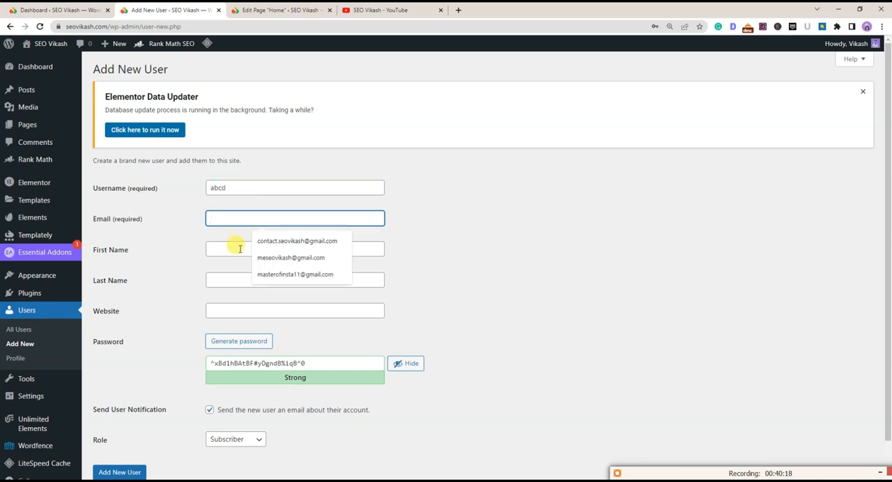
pyautogui.click(239, 249)
pyautogui.click(230, 277)
pyautogui.click(232, 305)
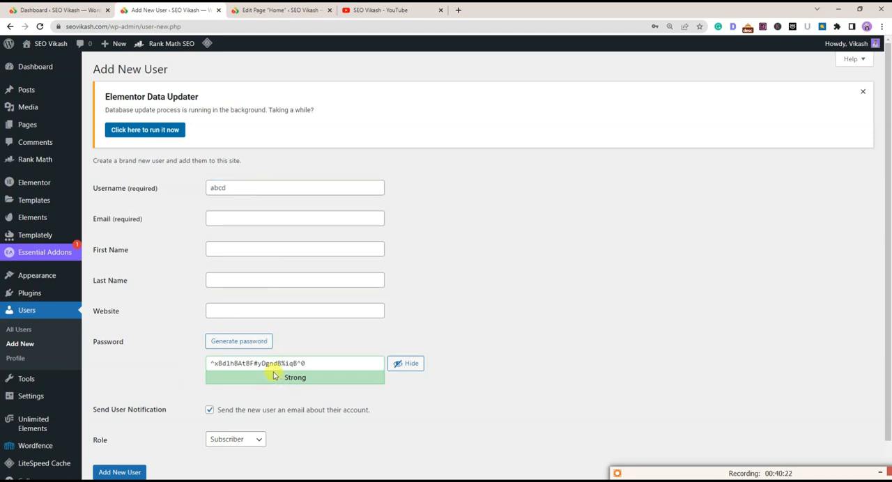
# Set the new user's role to Author
pyautogui.scroll(-1, 265, 386)
pyautogui.click(242, 400)
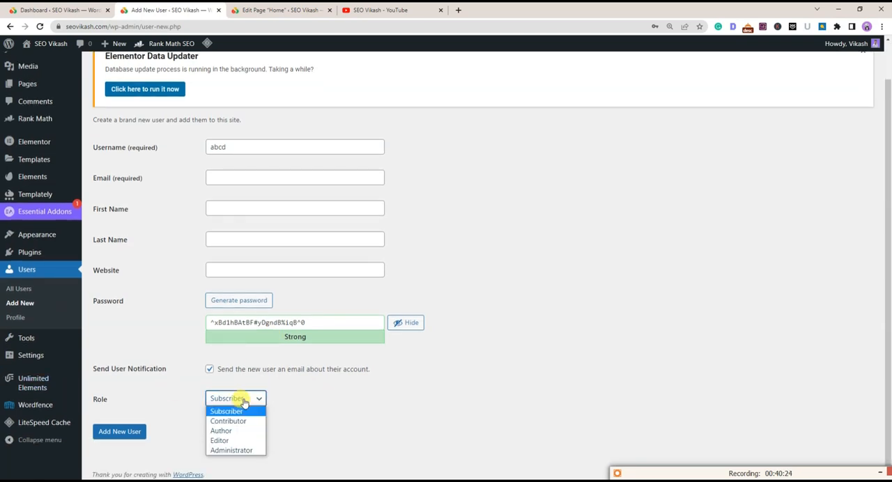
pyautogui.click(221, 431)
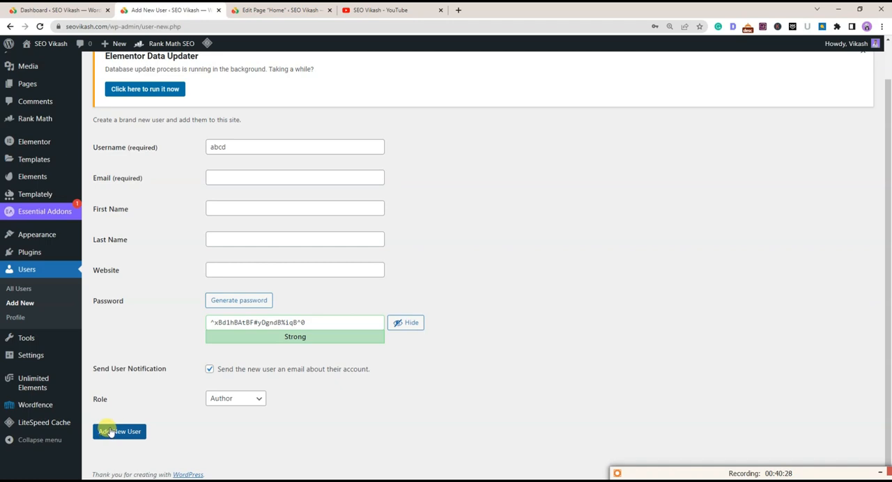
# Review the required email field and the generated password in the new user form
pyautogui.click(213, 178)
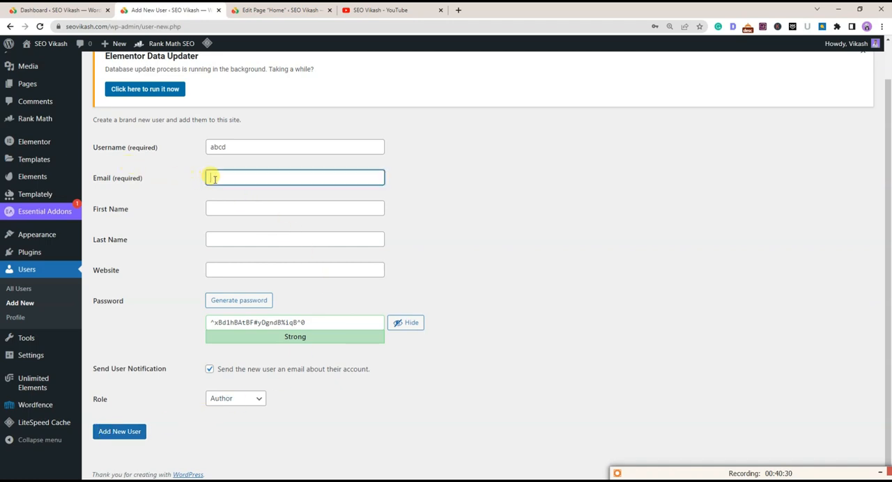
pyautogui.click(195, 229)
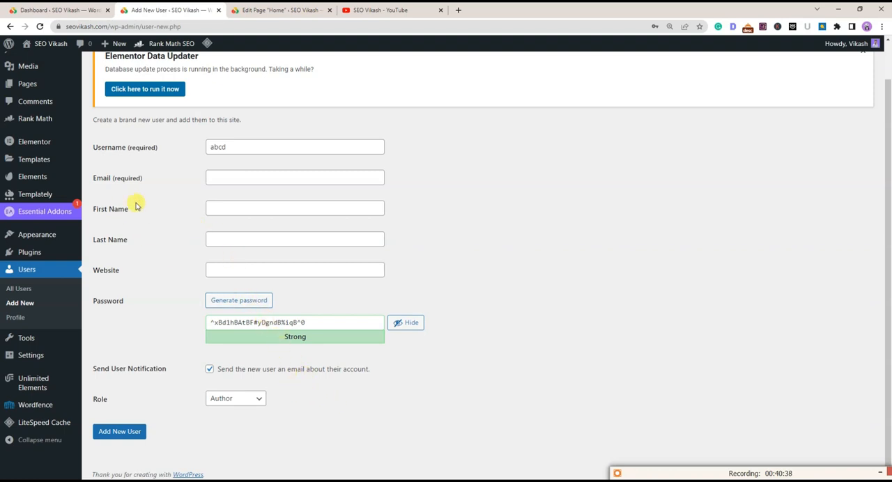
pyautogui.click(277, 179)
pyautogui.moveTo(310, 322); pyautogui.dragTo(189, 313)
pyautogui.click(188, 313)
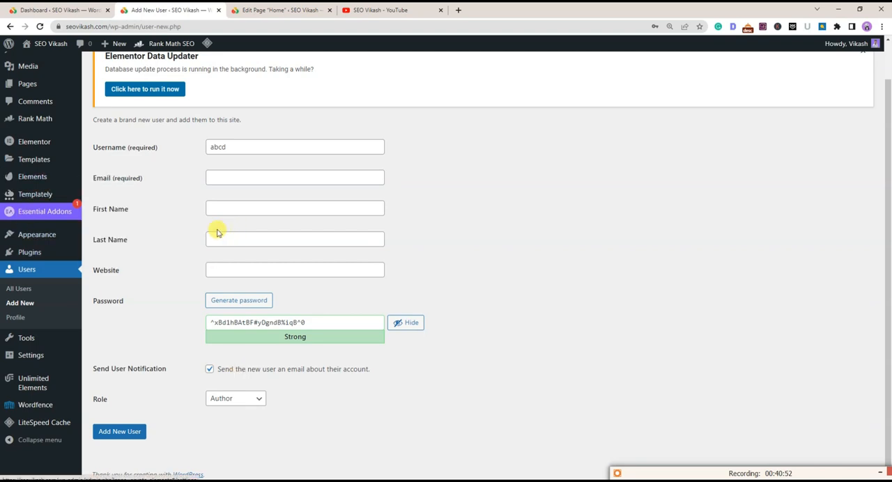
# Return to the Role Manager without adding the user and review the Author, Contributor and Subscriber capabilities
pyautogui.scroll(1, 174, 232)
pyautogui.click(10, 25)
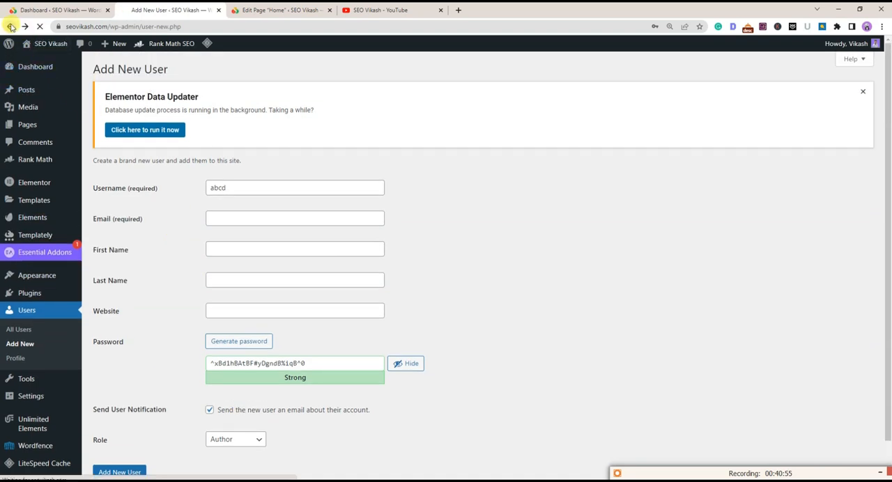
pyautogui.scroll(3, 325, 225)
pyautogui.scroll(-5, 326, 225)
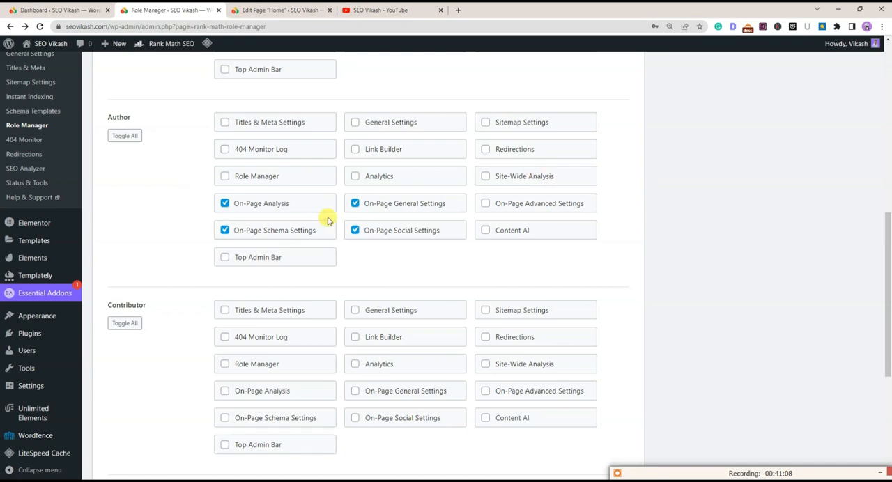
pyautogui.scroll(-2, 181, 189)
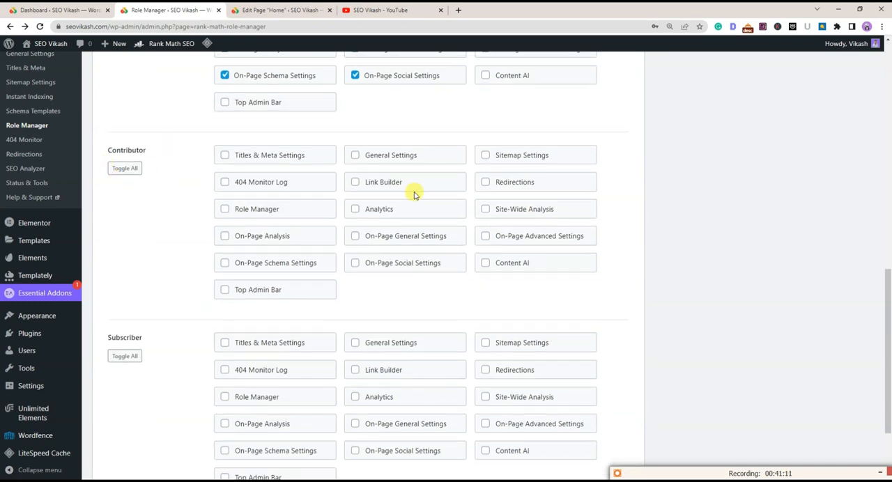
pyautogui.scroll(-2, 394, 216)
pyautogui.scroll(4, 359, 307)
pyautogui.scroll(-4, 299, 312)
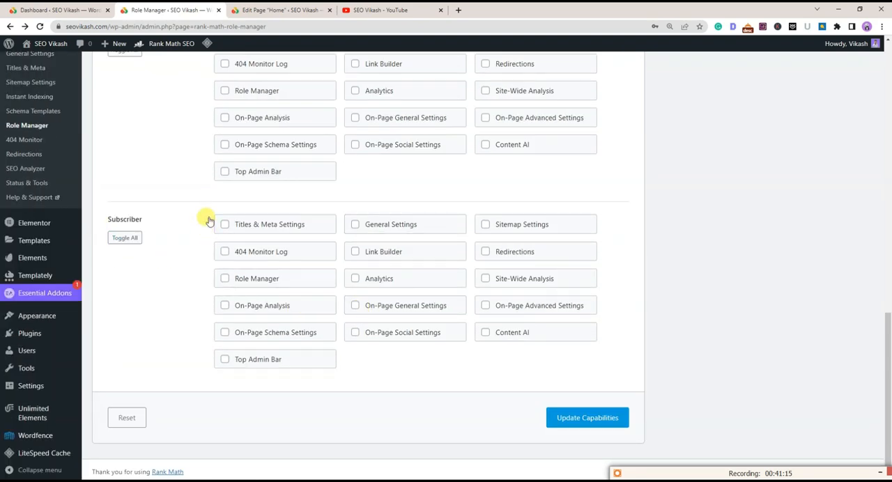
pyautogui.moveTo(231, 207); pyautogui.dragTo(439, 333)
# Go back over the capability options from the Contributor role up to the Author and Editor roles
pyautogui.scroll(4, 444, 341)
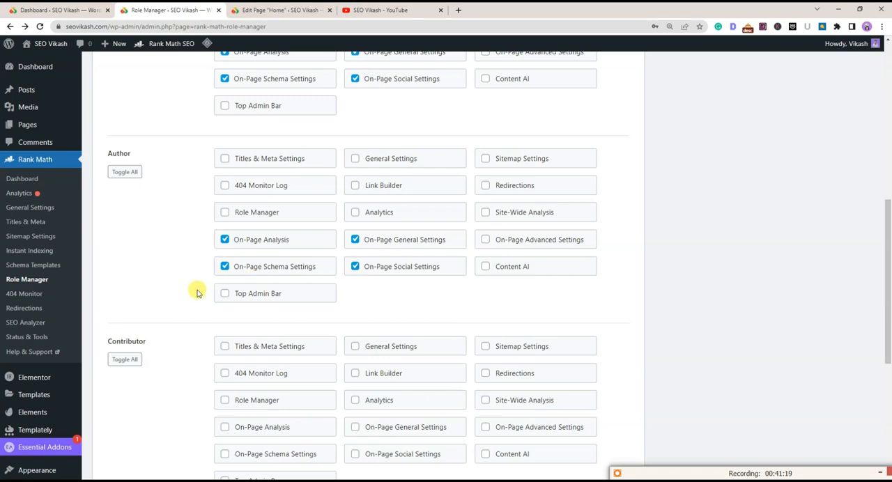
pyautogui.scroll(-2, 199, 291)
pyautogui.moveTo(195, 187); pyautogui.dragTo(393, 299)
pyautogui.scroll(2, 376, 297)
pyautogui.click(102, 247)
pyautogui.scroll(2, 408, 237)
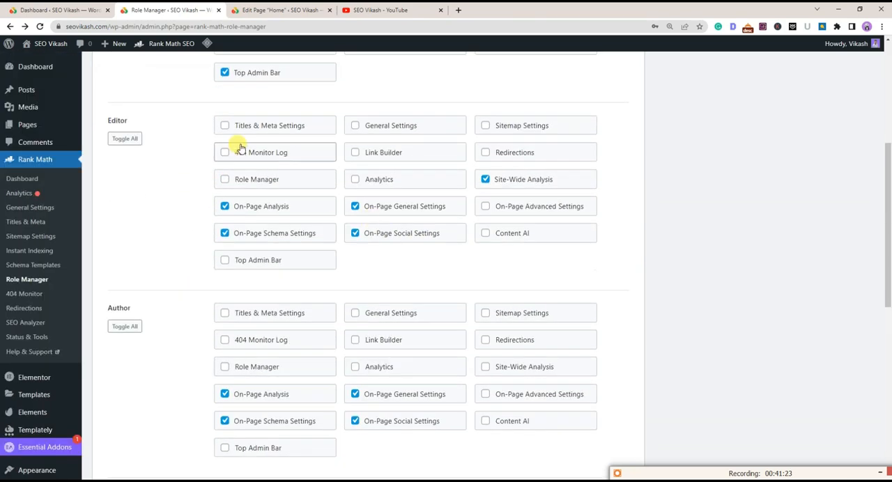
# Open the 404 Monitor and examine the logged URIs with their hits
pyautogui.scroll(2, 384, 200)
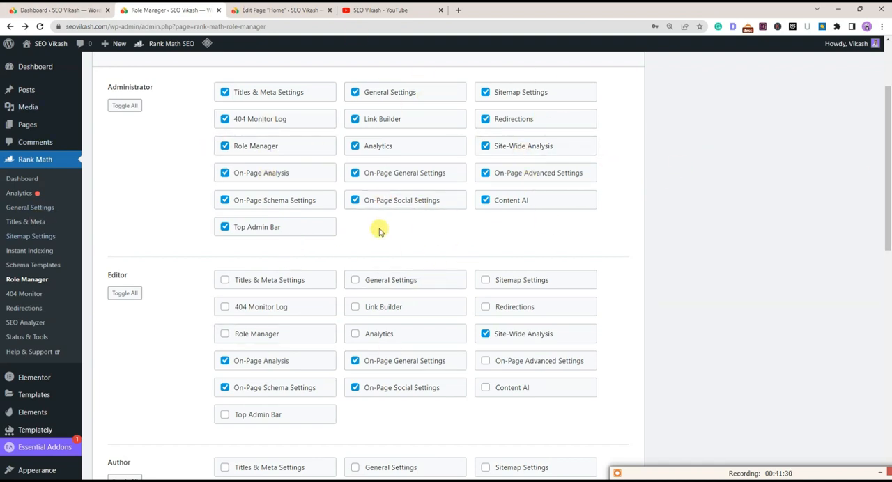
pyautogui.click(28, 295)
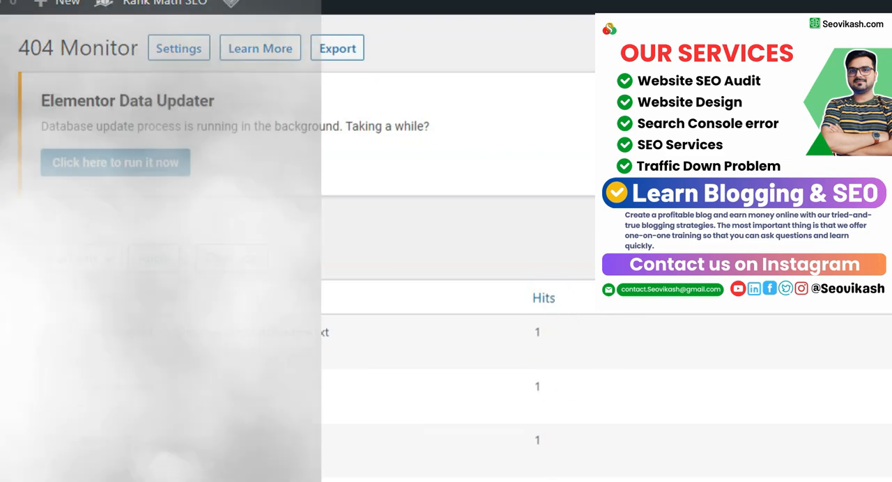
pyautogui.scroll(-4, 358, 474)
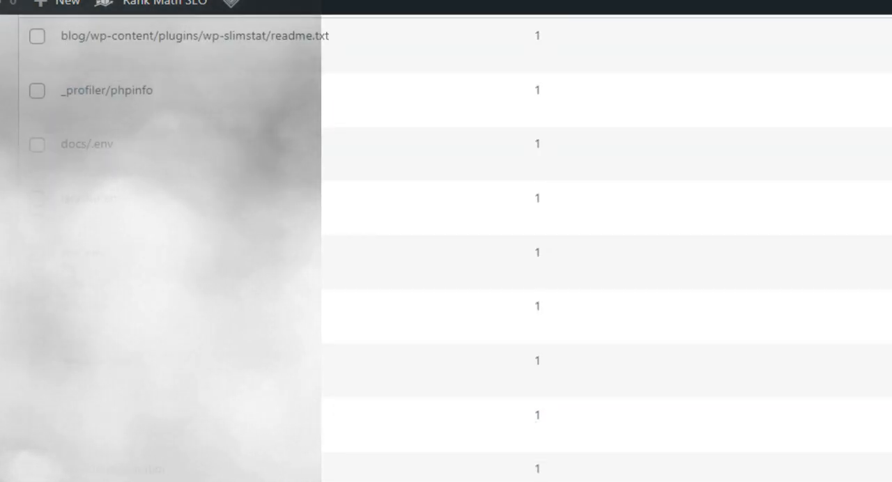
pyautogui.scroll(-10, 472, 464)
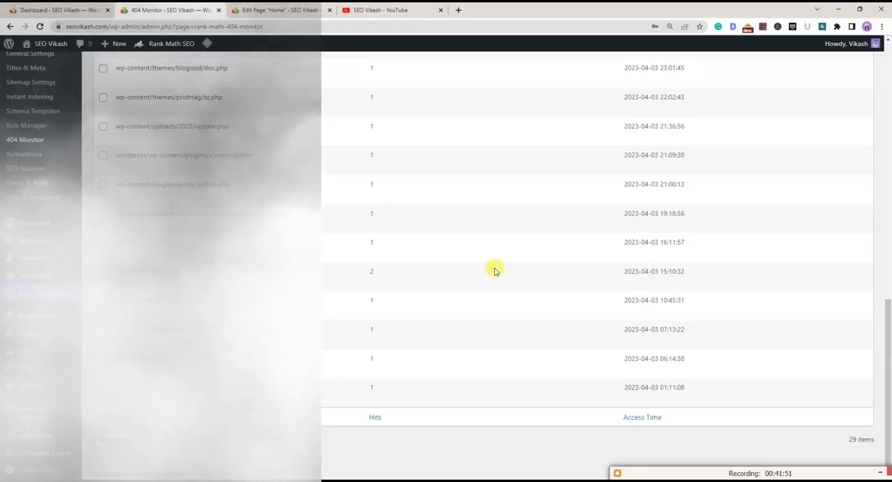
pyautogui.scroll(9, 494, 271)
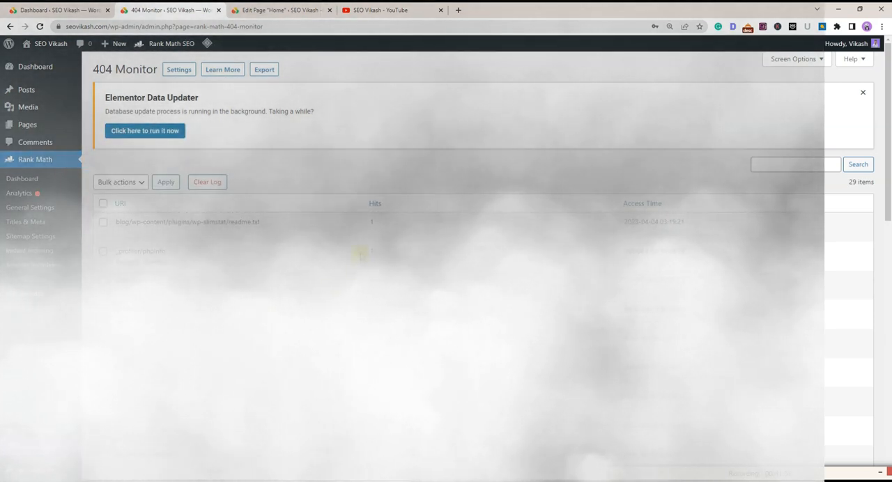
pyautogui.click(28, 309)
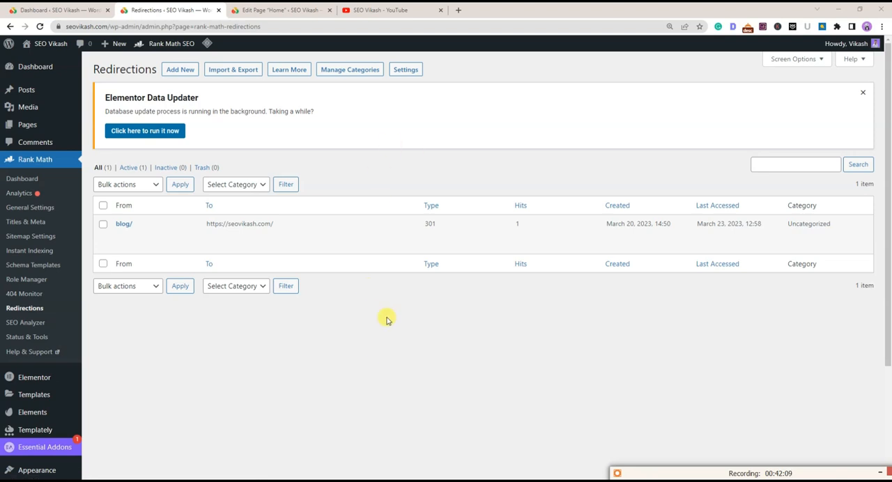
pyautogui.click(173, 71)
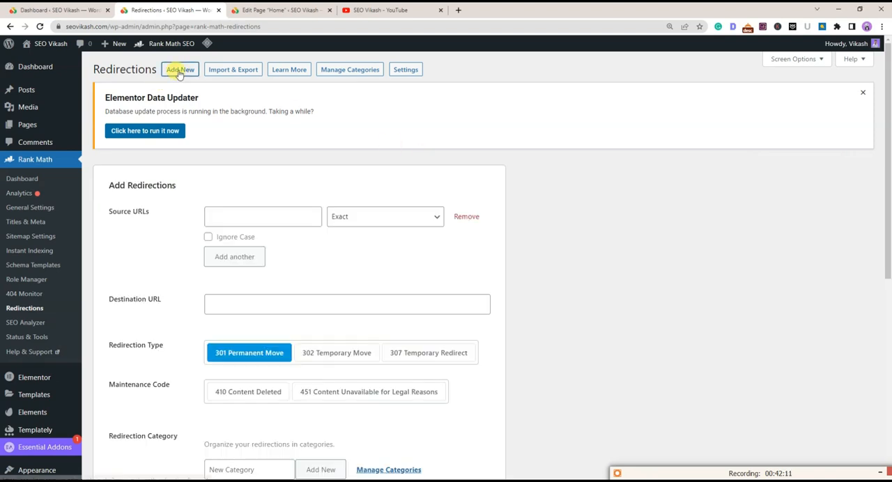
pyautogui.scroll(-3, 175, 69)
pyautogui.click(248, 112)
pyautogui.click(283, 137)
# Examine the source URL entry and compare it with the Destination URL field in the redirection form
pyautogui.moveTo(313, 112); pyautogui.dragTo(225, 117)
pyautogui.click(279, 114)
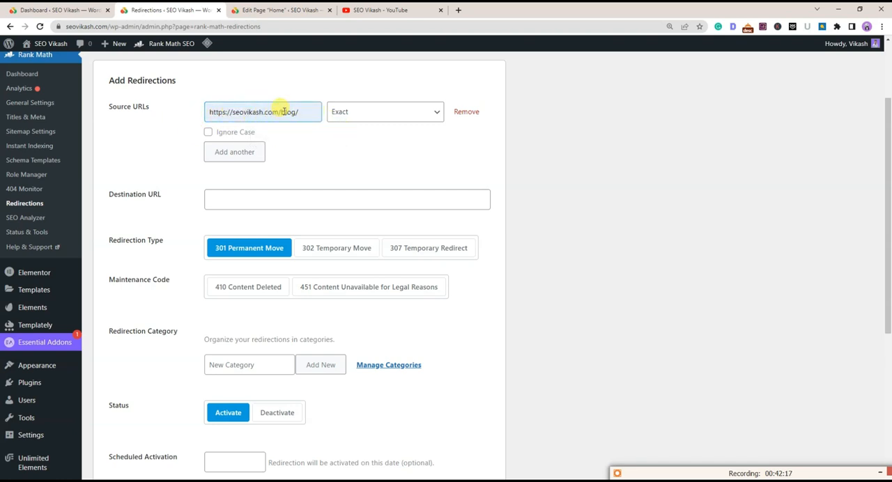
pyautogui.moveTo(303, 113); pyautogui.dragTo(197, 113)
pyautogui.click(154, 139)
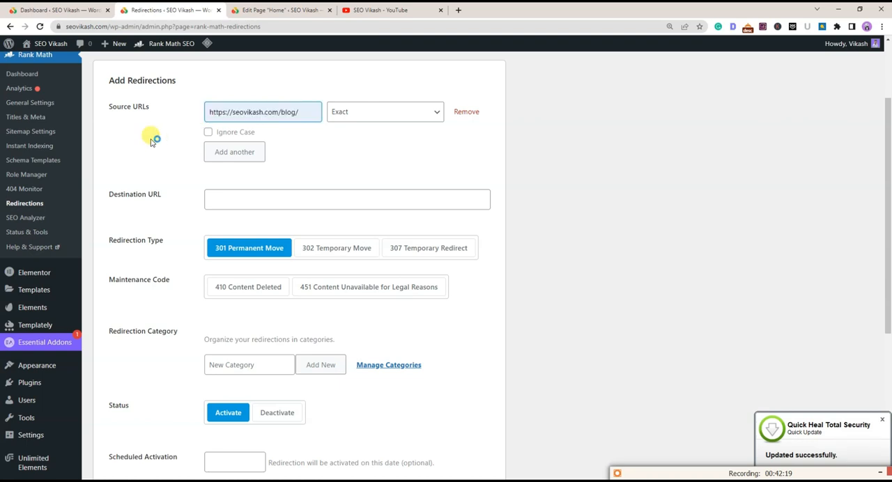
pyautogui.click(301, 112)
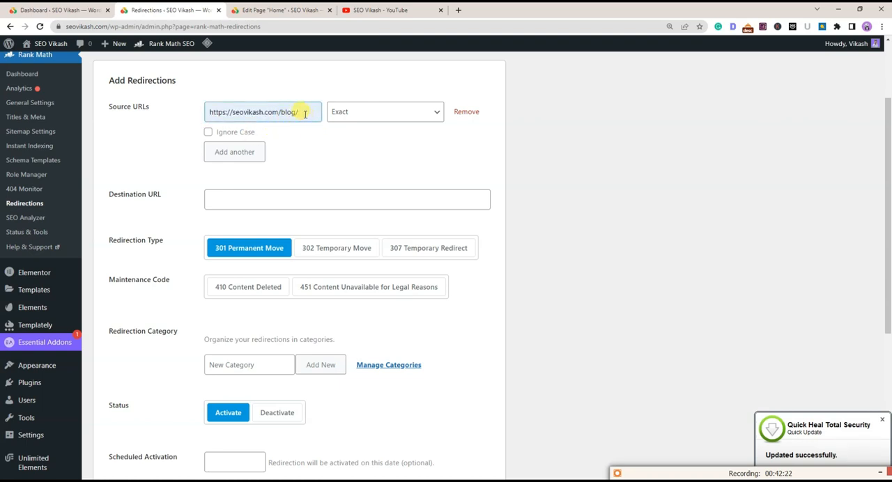
pyautogui.click(185, 139)
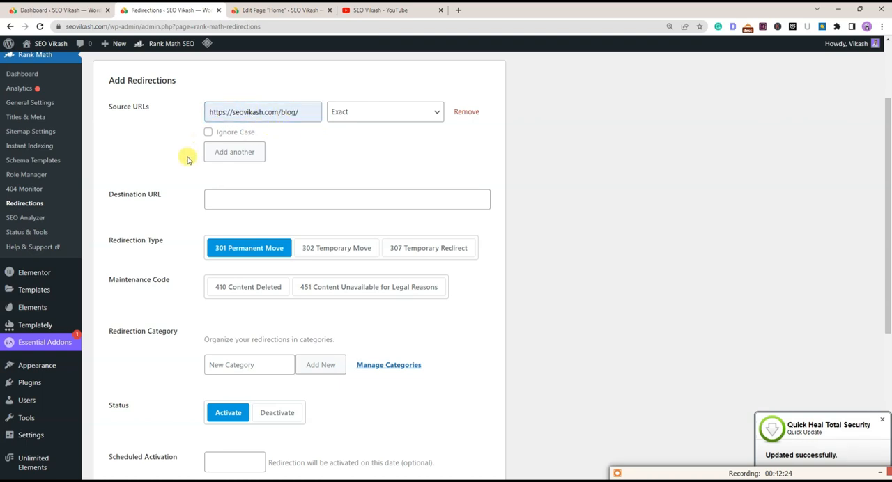
pyautogui.moveTo(107, 102); pyautogui.dragTo(157, 114)
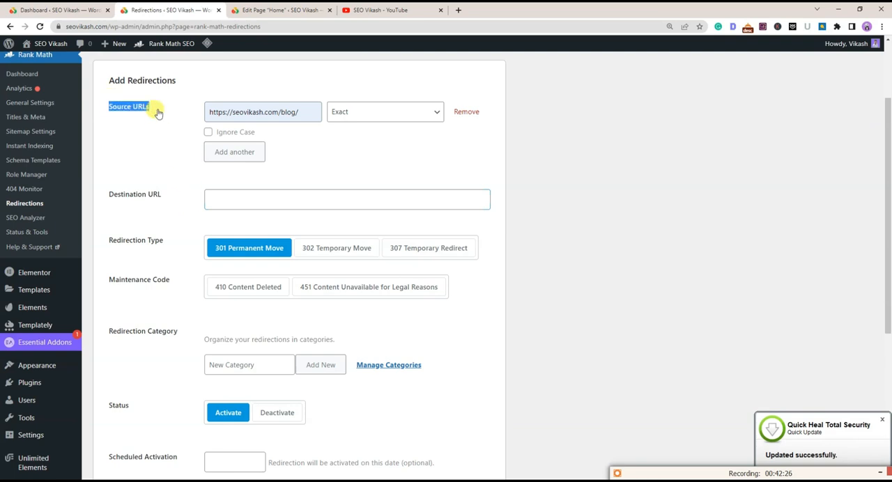
pyautogui.moveTo(300, 113); pyautogui.dragTo(169, 126)
pyautogui.click(160, 135)
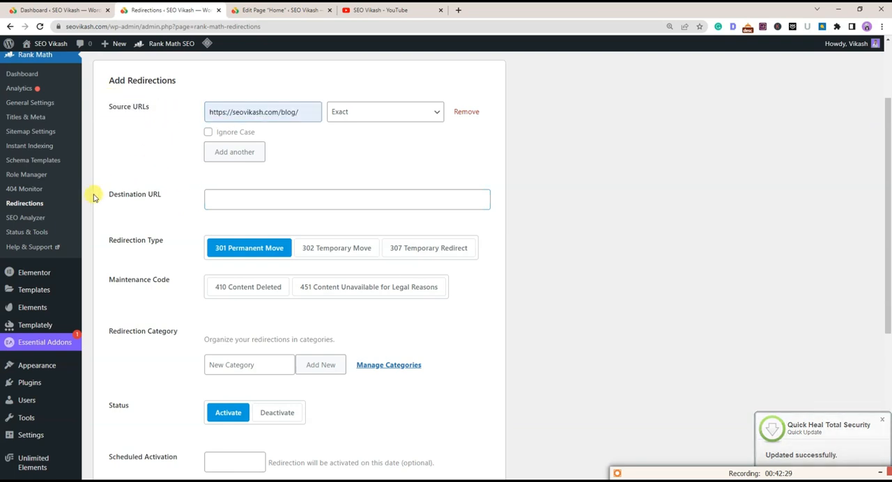
pyautogui.moveTo(109, 194); pyautogui.dragTo(166, 205)
pyautogui.click(176, 125)
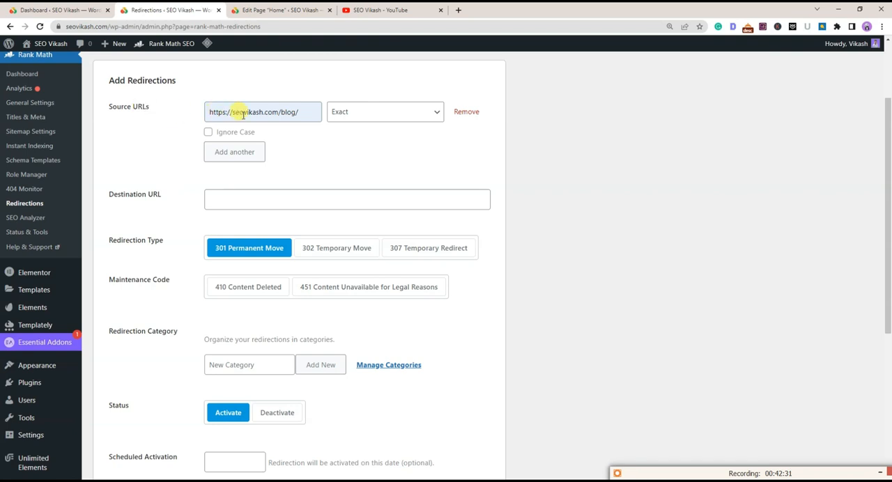
pyautogui.click(256, 196)
pyautogui.click(241, 223)
pyautogui.click(176, 213)
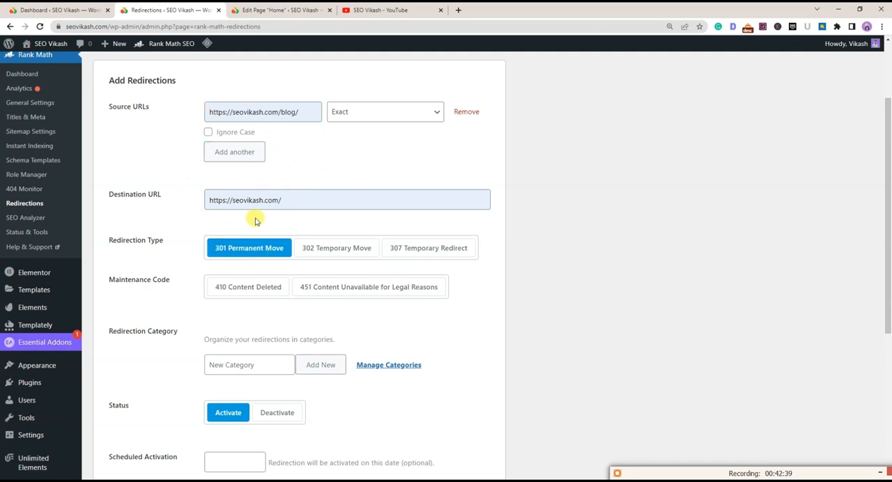
pyautogui.scroll(-3, 251, 237)
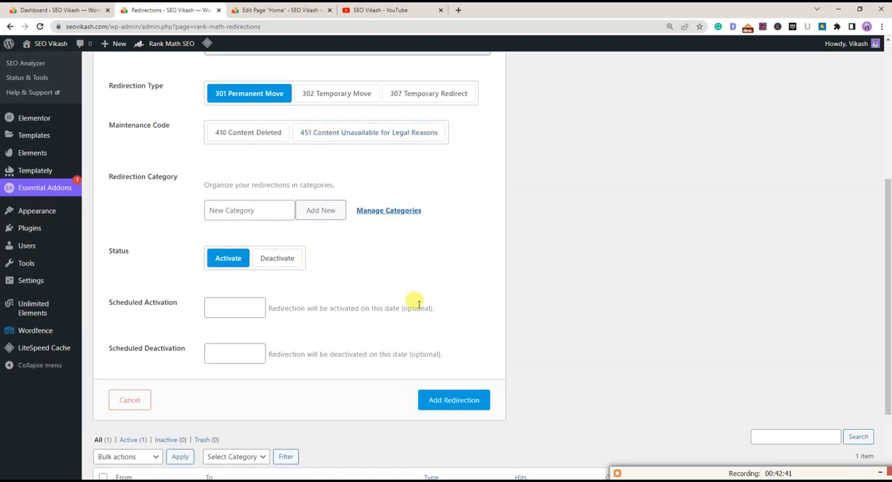
pyautogui.scroll(5, 253, 157)
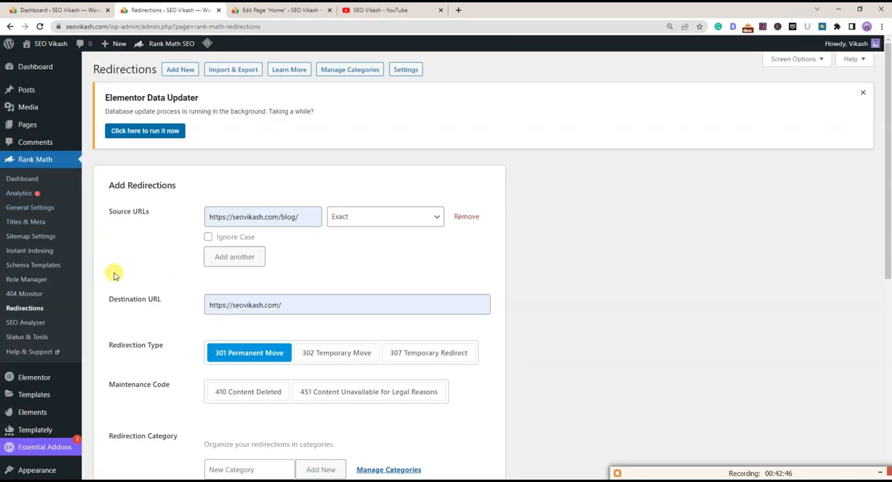